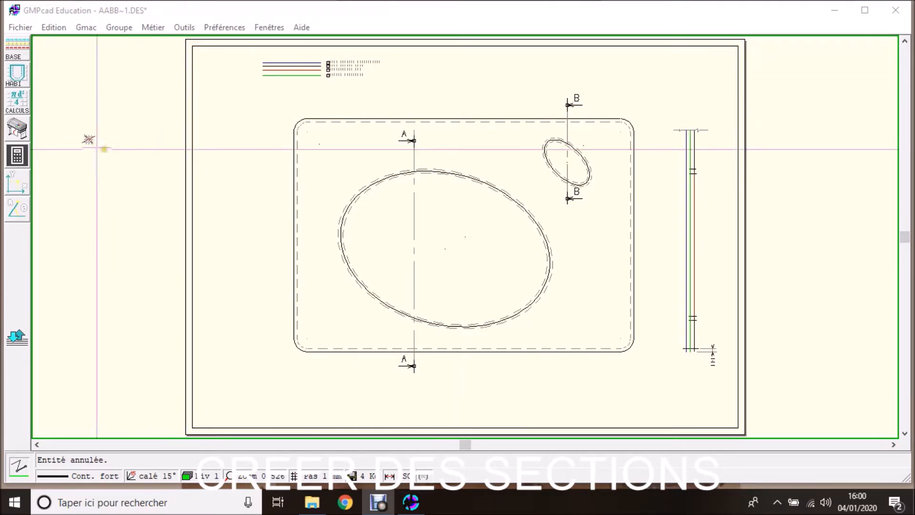
Step: Start the Text command and set the working level to 98
left_click(17, 50)
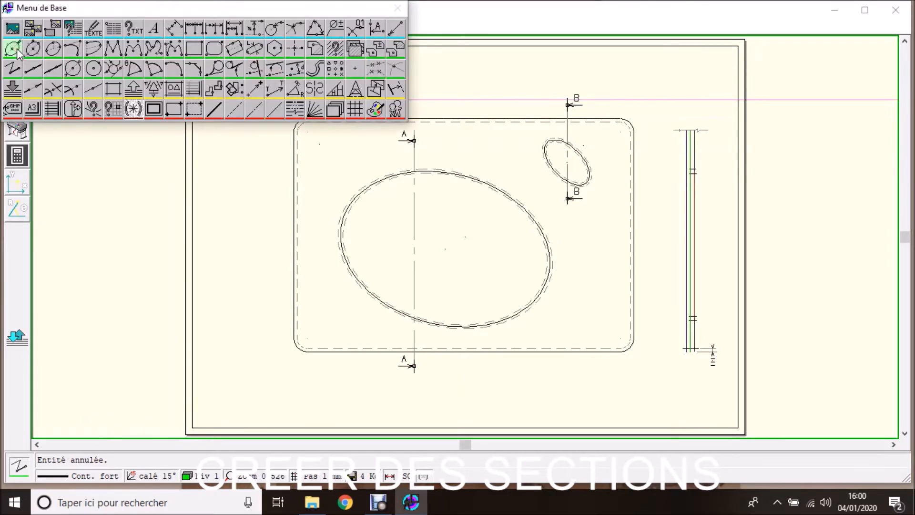
left_click(93, 30)
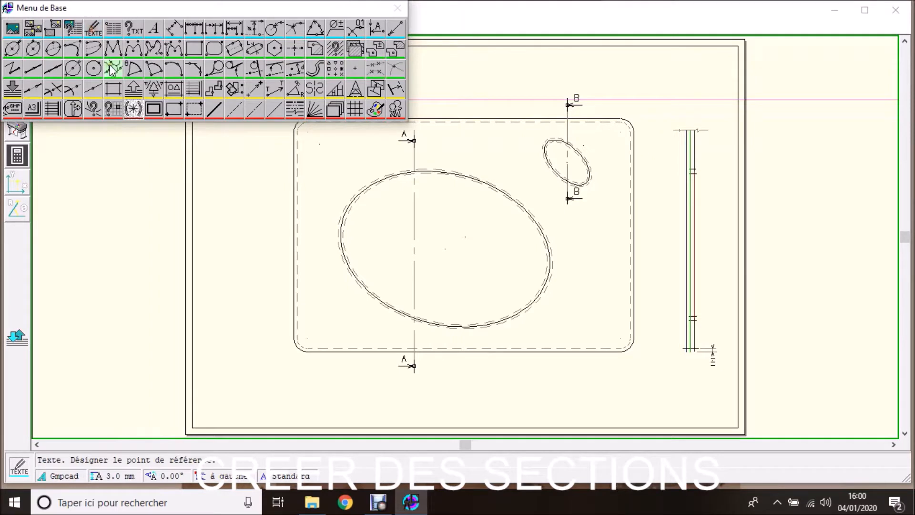
left_click(339, 109)
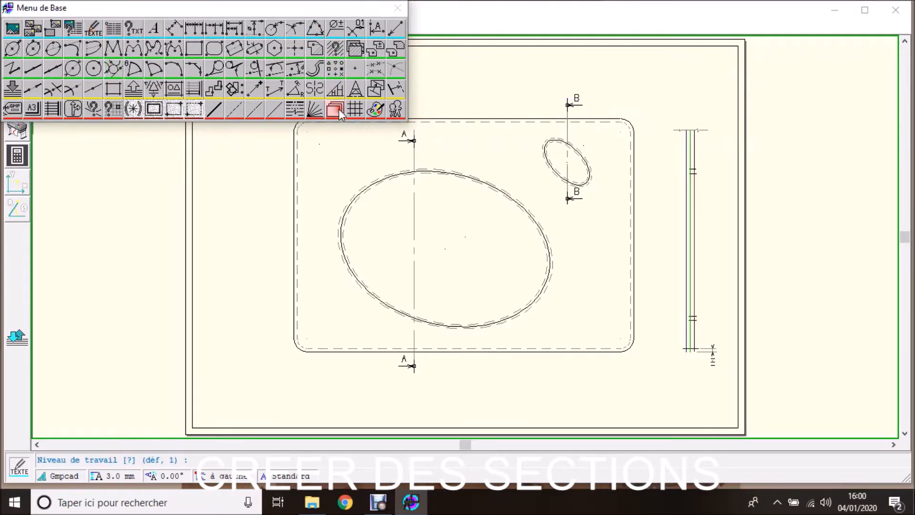
type("98")
key("Return")
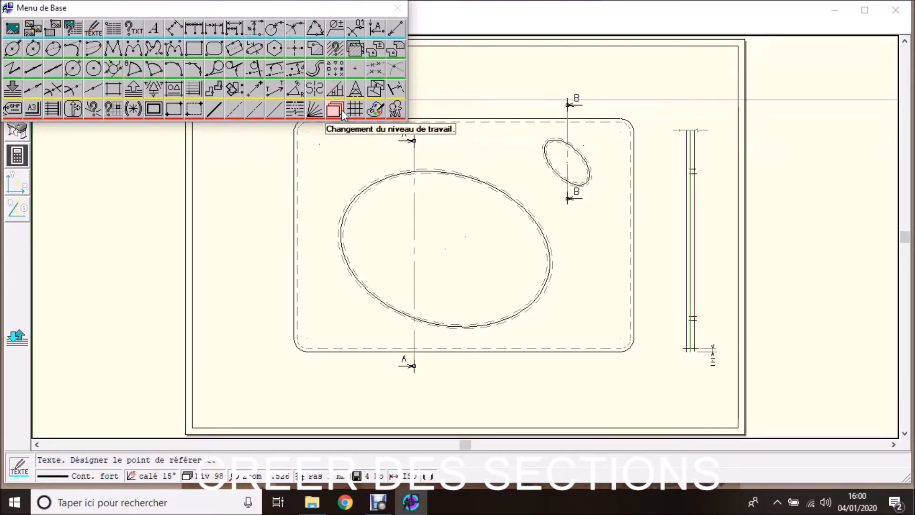
Step: Place the section title A-A above the section view in bold 5 mm Gmpcad text
left_click(159, 32)
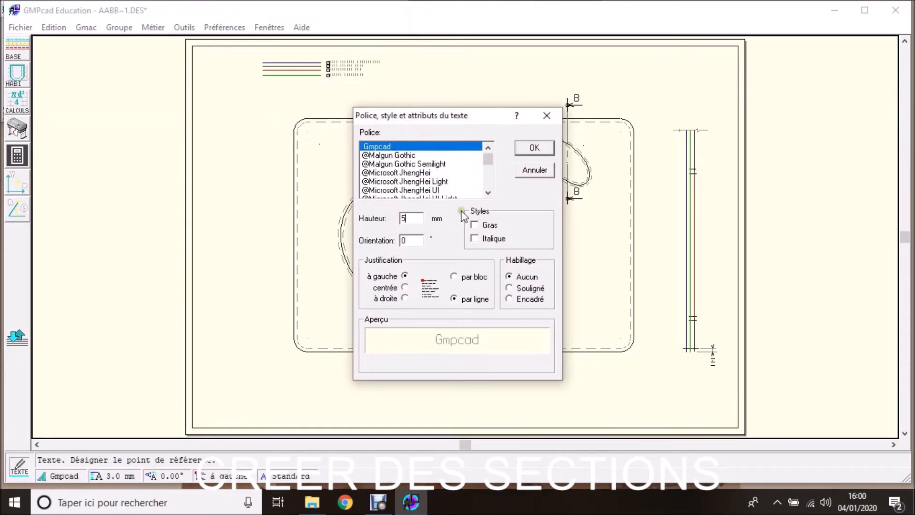
left_click(533, 148)
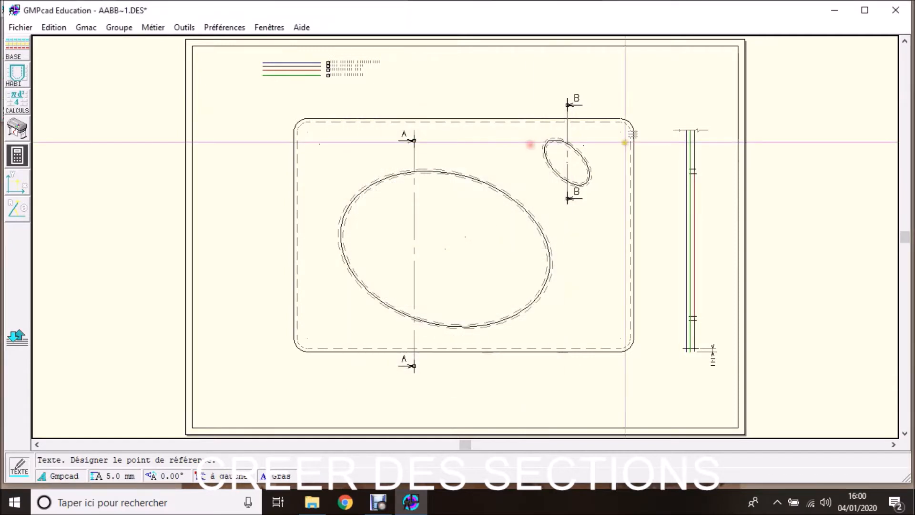
left_click(692, 114)
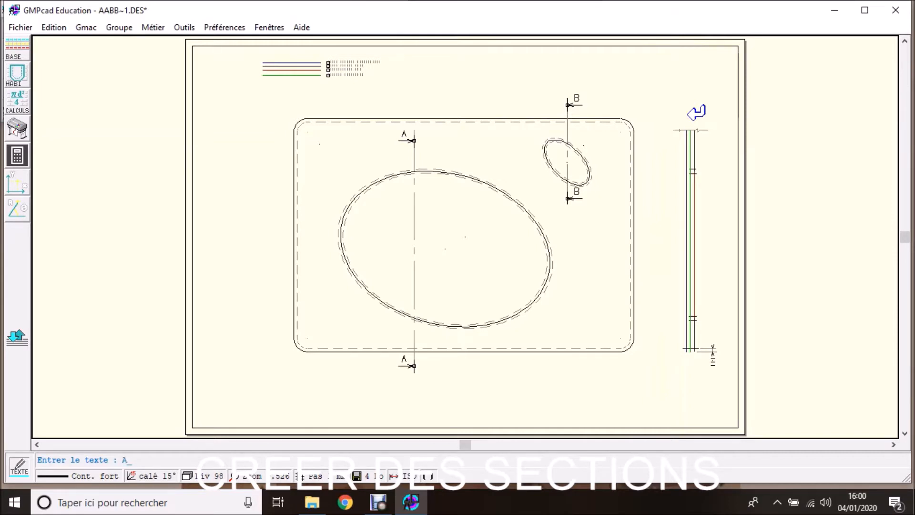
key("Return")
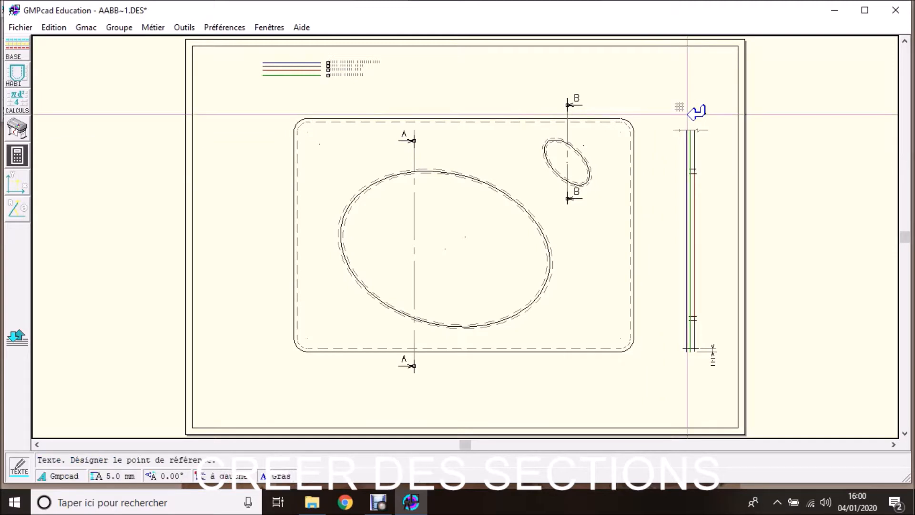
left_click(689, 115)
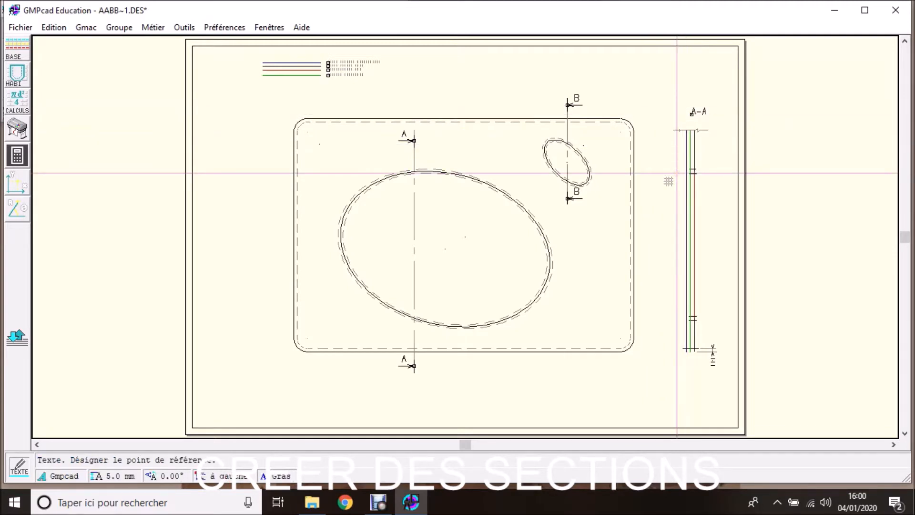
key("Escape")
Step: Save the drawing as AA BB, replacing the existing file
key("ctrl+s")
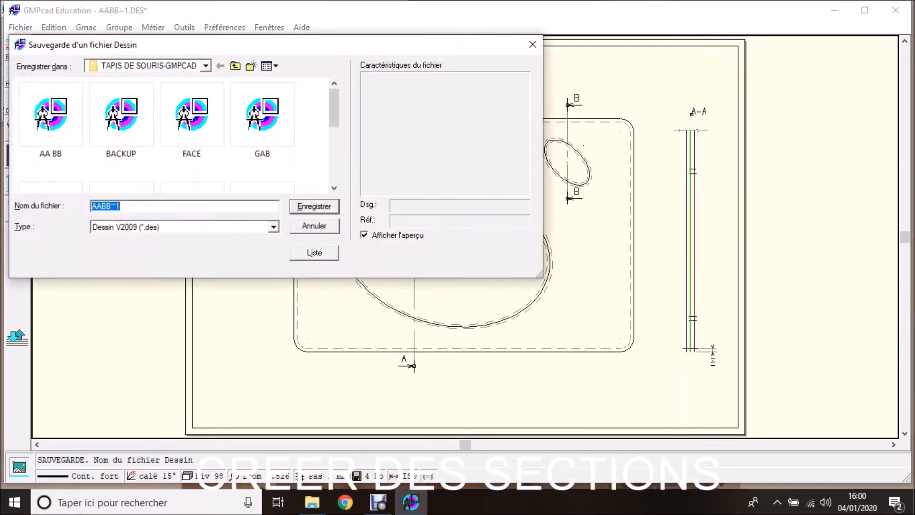
key("Return")
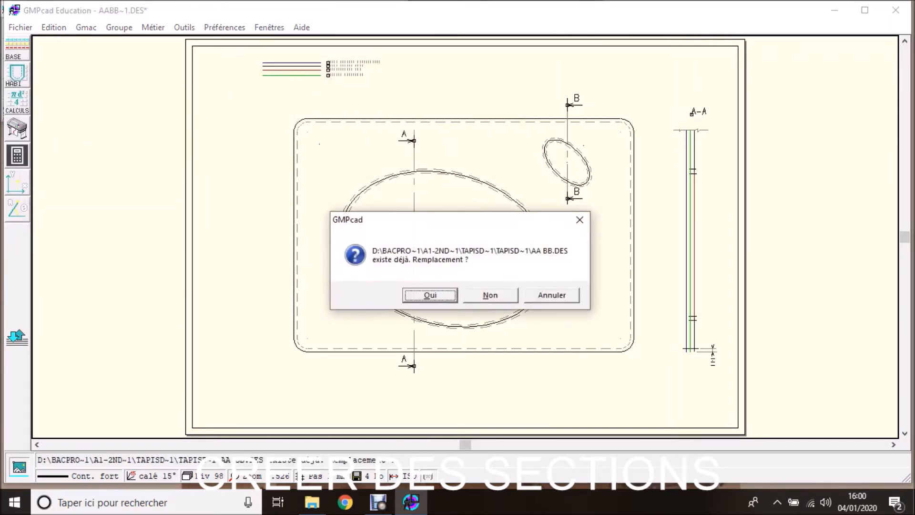
key("Return")
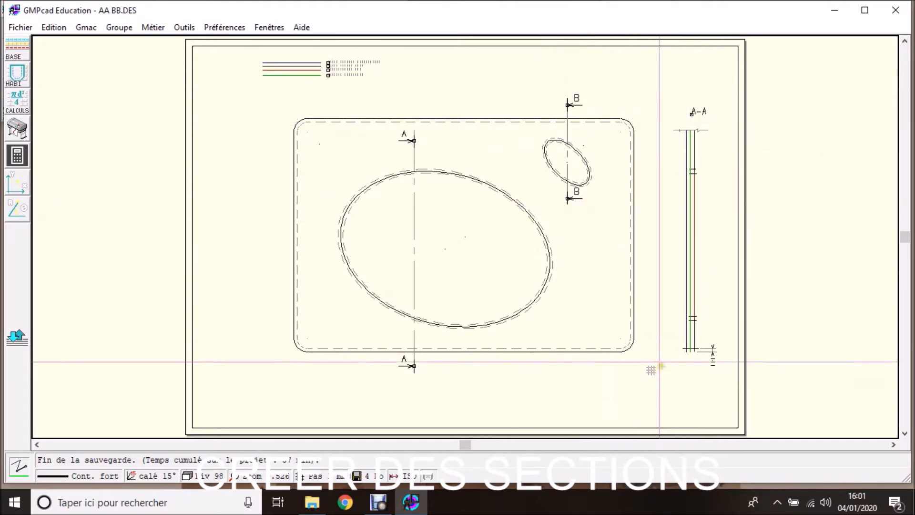
Step: Examine the material colour legend and where cutting line B-B crosses the small ellipse
mouse_move(158, 6)
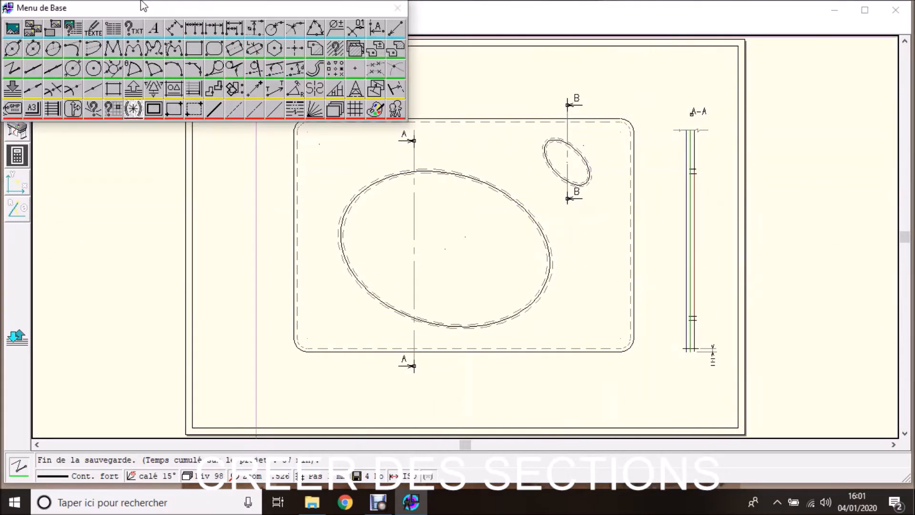
left_click(197, 114)
left_click(245, 48)
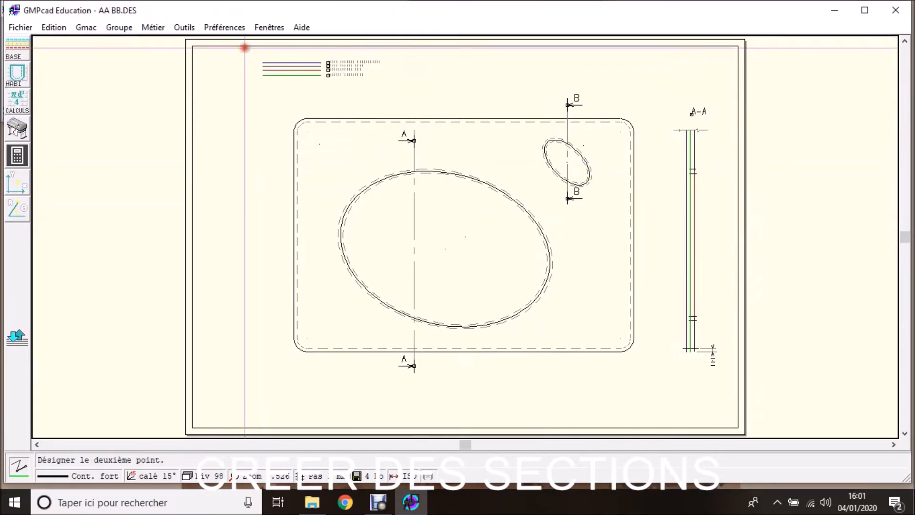
left_click(407, 87)
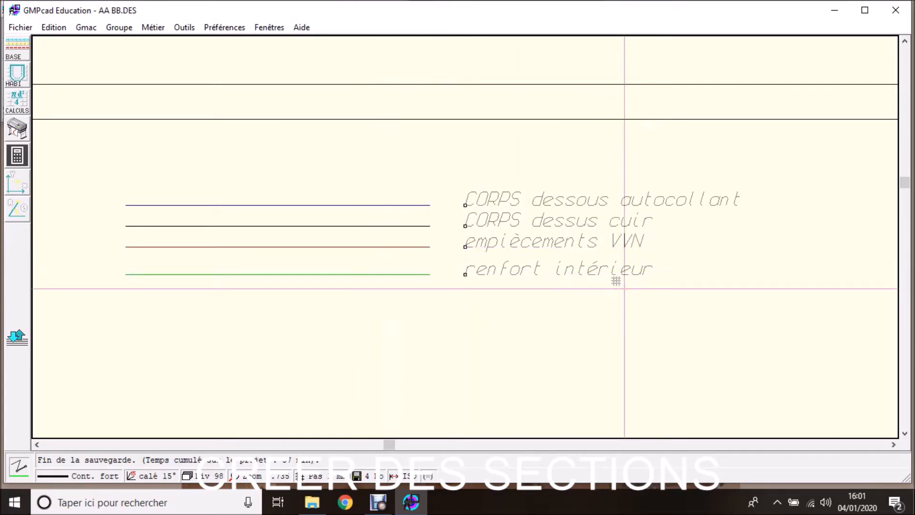
scroll(624, 288, "down", 5)
scroll(613, 296, "down", 2)
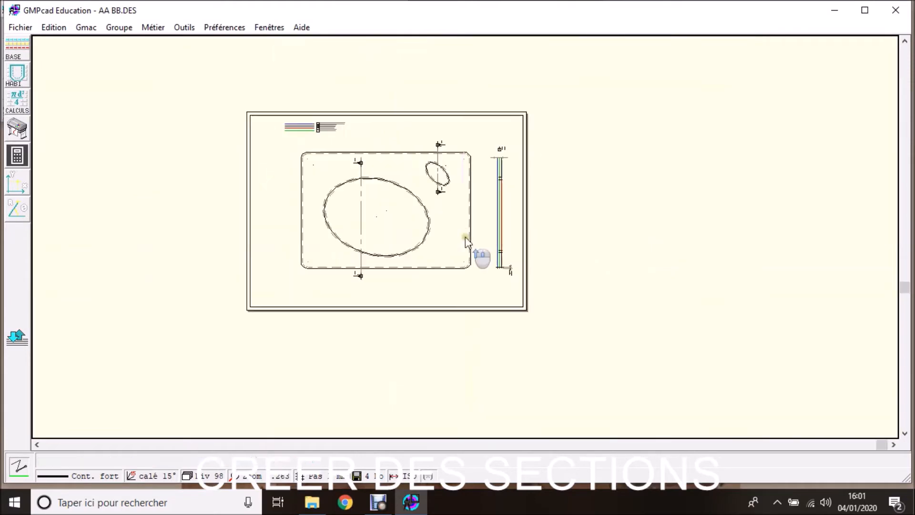
scroll(446, 211, "up", 2)
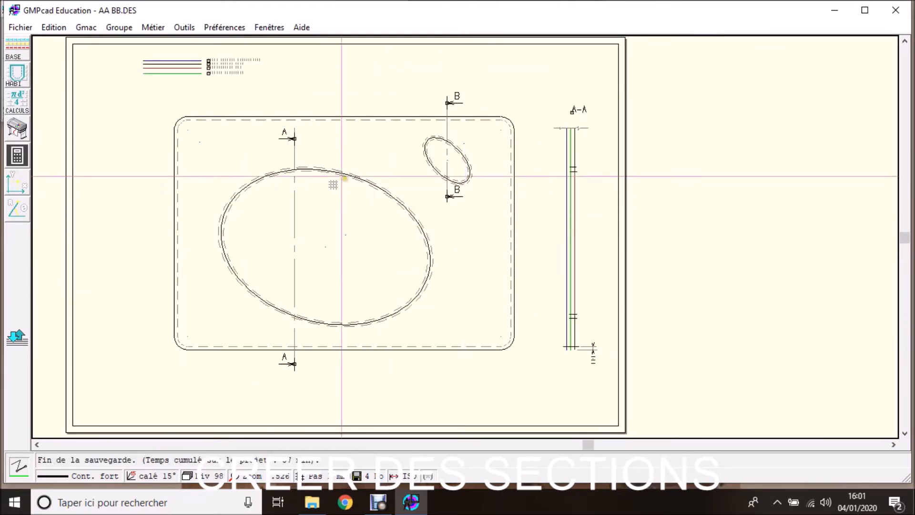
scroll(465, 237, "up", 1)
scroll(465, 236, "down", 1)
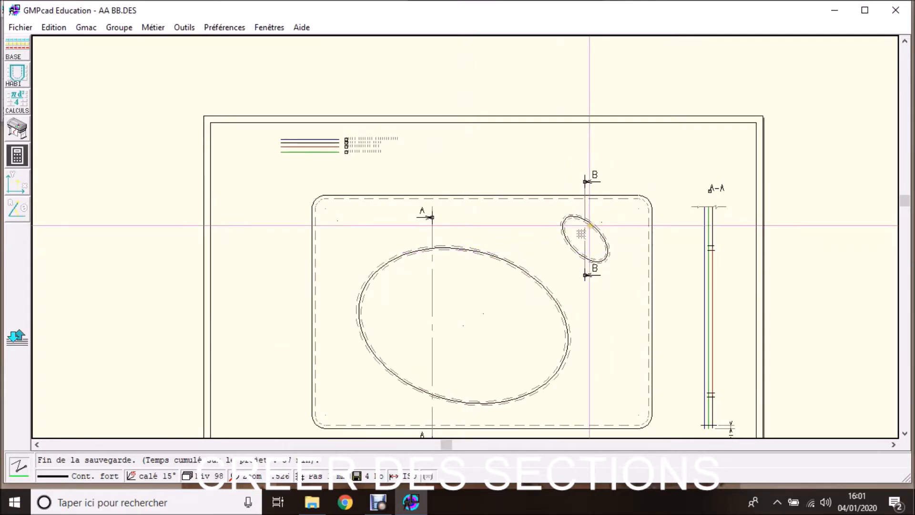
scroll(596, 217, "down", 1)
scroll(465, 236, "up", 3)
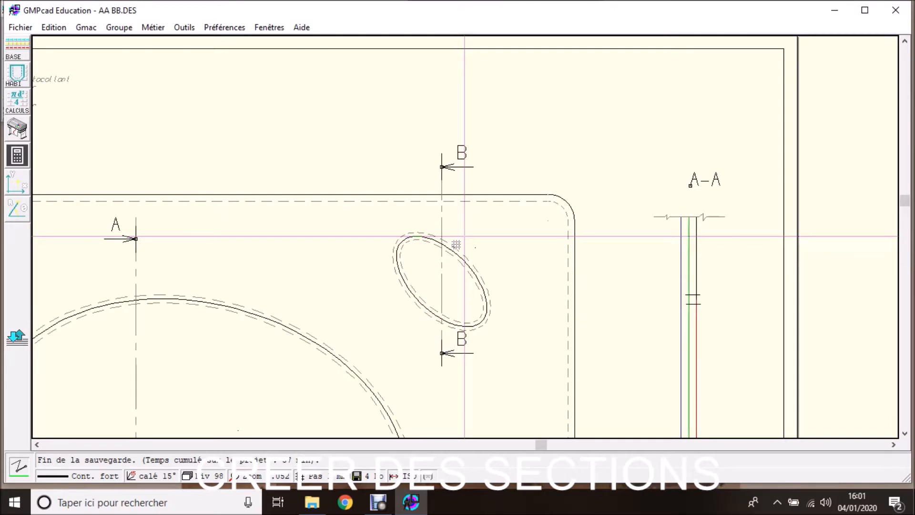
scroll(464, 236, "up", 1)
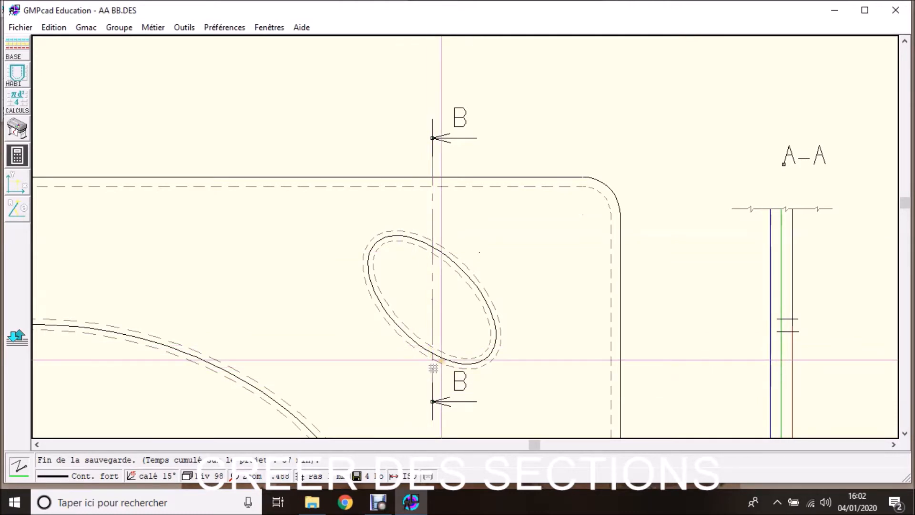
scroll(396, 362, "down", 2)
scroll(443, 236, "down", 2)
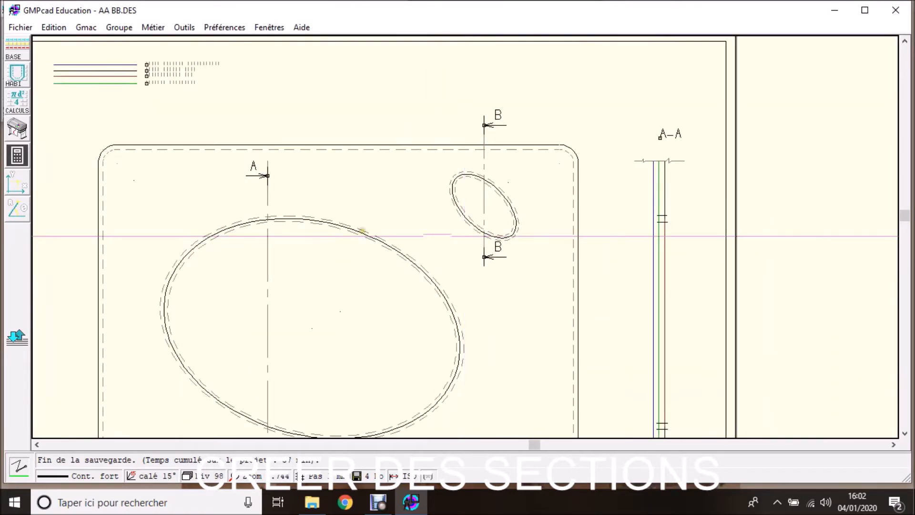
Step: With continuous thin lines, draw a horizontal projection line from B-B's upper crossing with the small ellipse's solid outline to beyond the plate's left edge
mouse_move(189, 1)
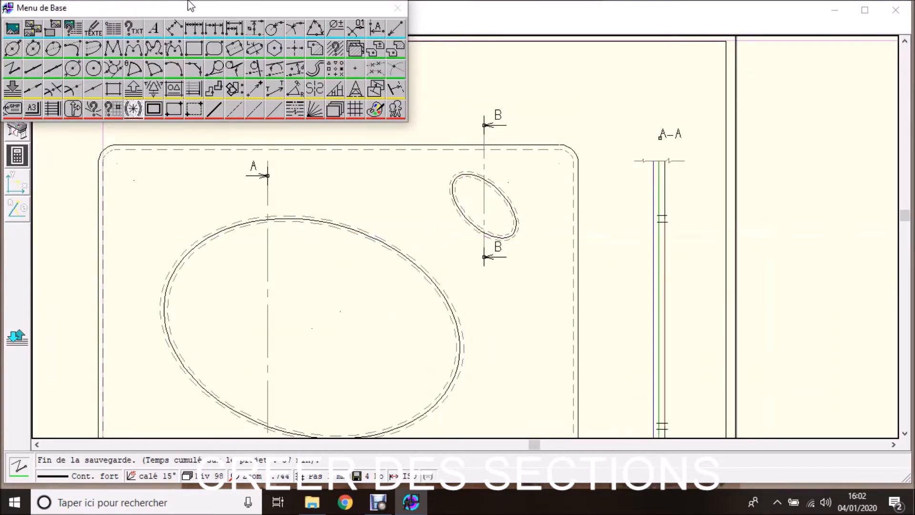
left_click(276, 108)
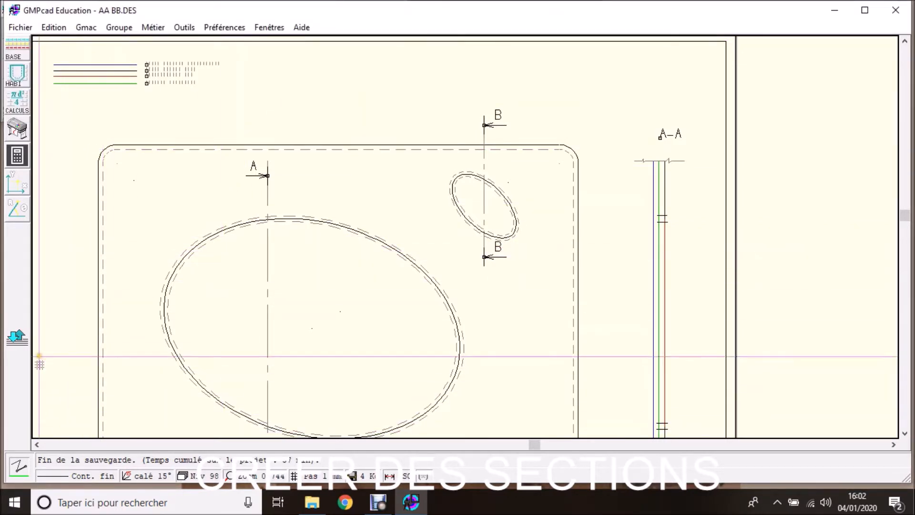
scroll(61, 235, "down", 1)
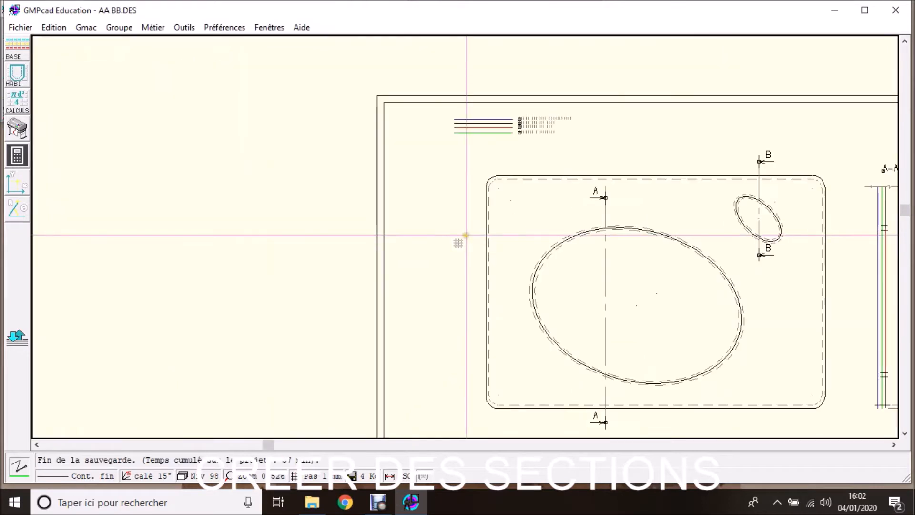
scroll(465, 236, "up", 1)
scroll(882, 215, "down", 1)
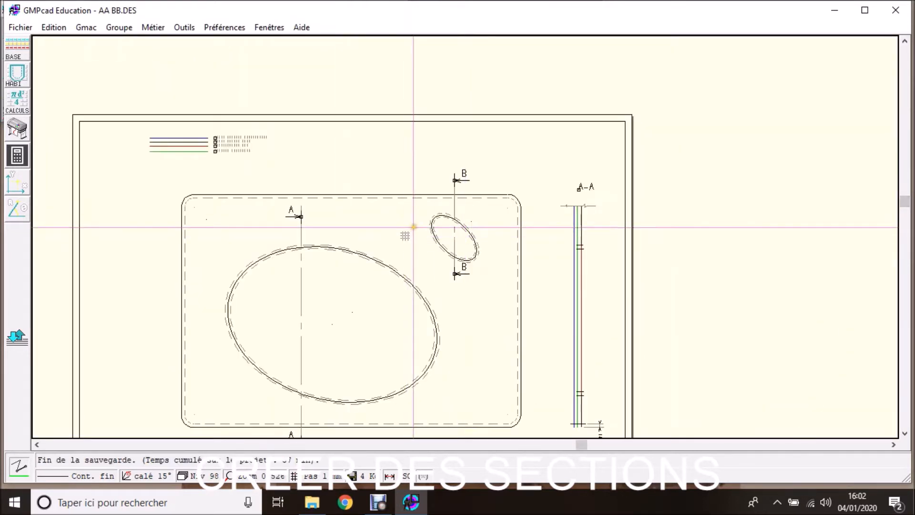
scroll(414, 227, "up", 2)
scroll(458, 242, "up", 2)
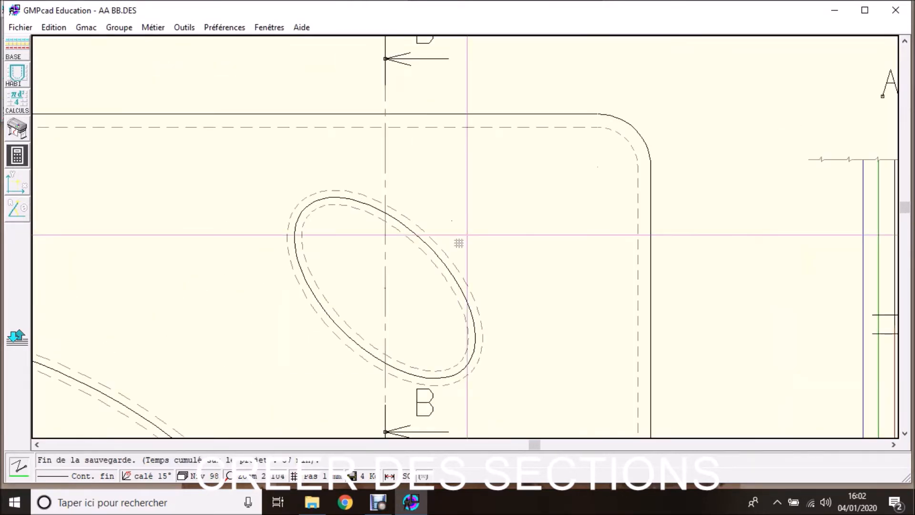
left_click(385, 213)
left_click(385, 213)
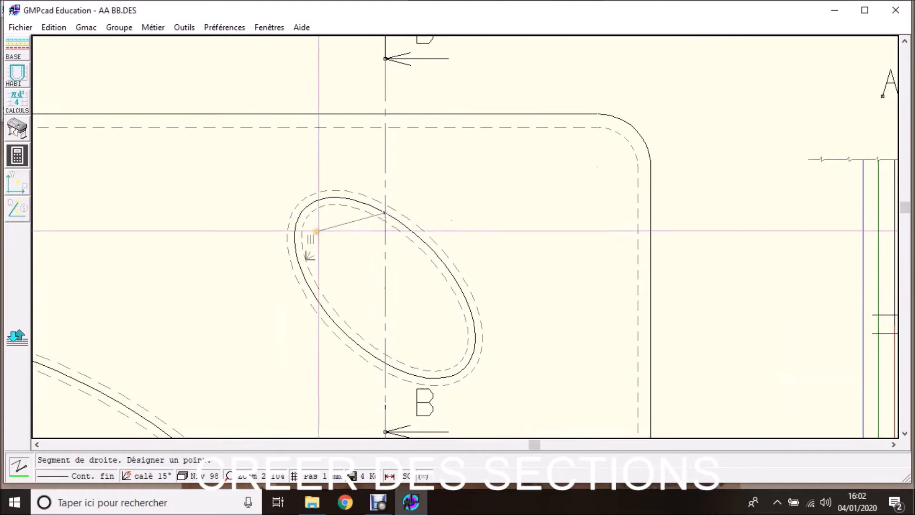
scroll(465, 237, "down", 3)
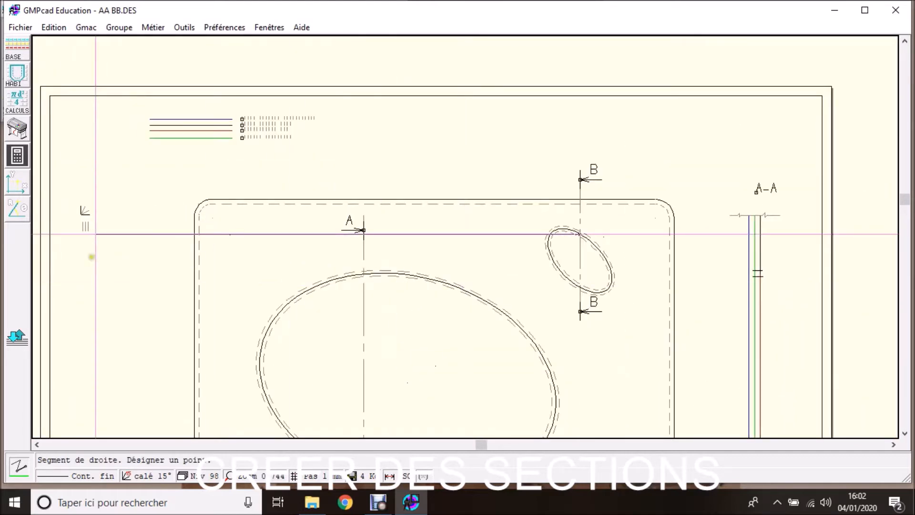
left_click(57, 257)
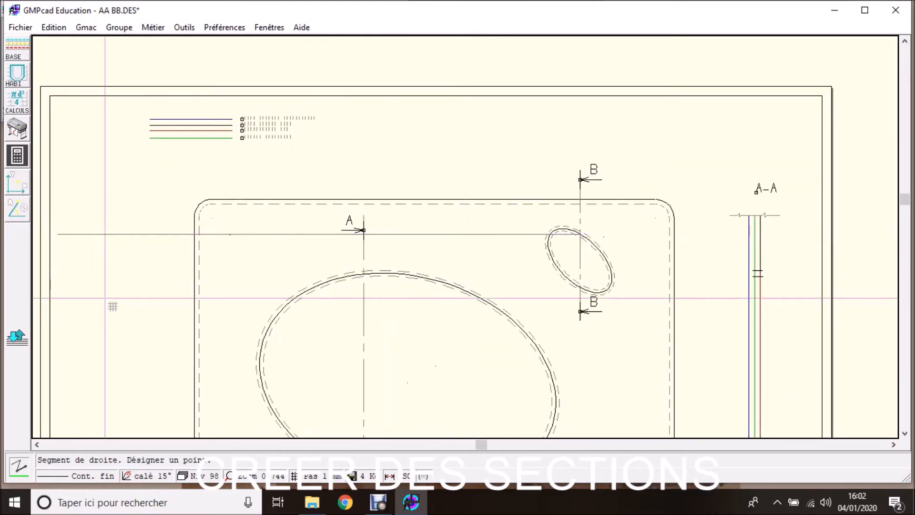
Step: Draw a second horizontal projection line leftward from B-B's upper crossing with the small ellipse's outer dashed outline
scroll(601, 227, "up", 2)
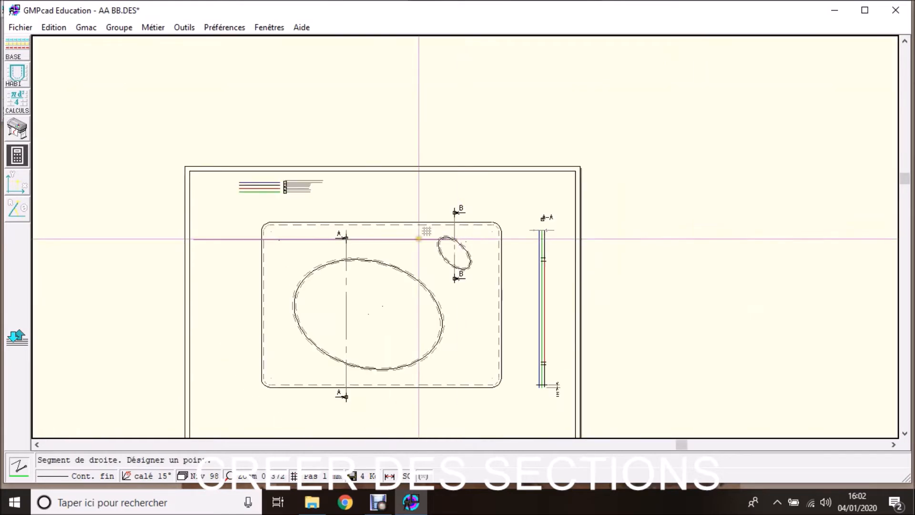
scroll(396, 240, "down", 3)
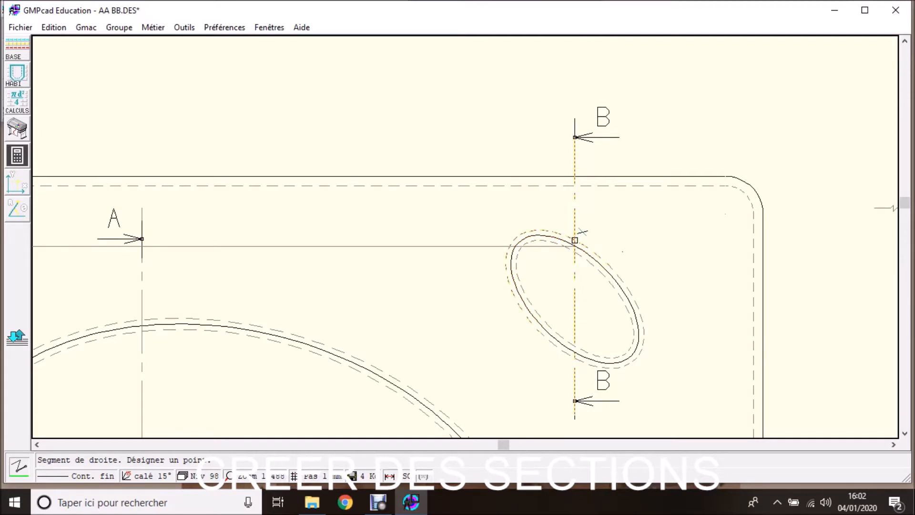
scroll(105, 221, "down", 2)
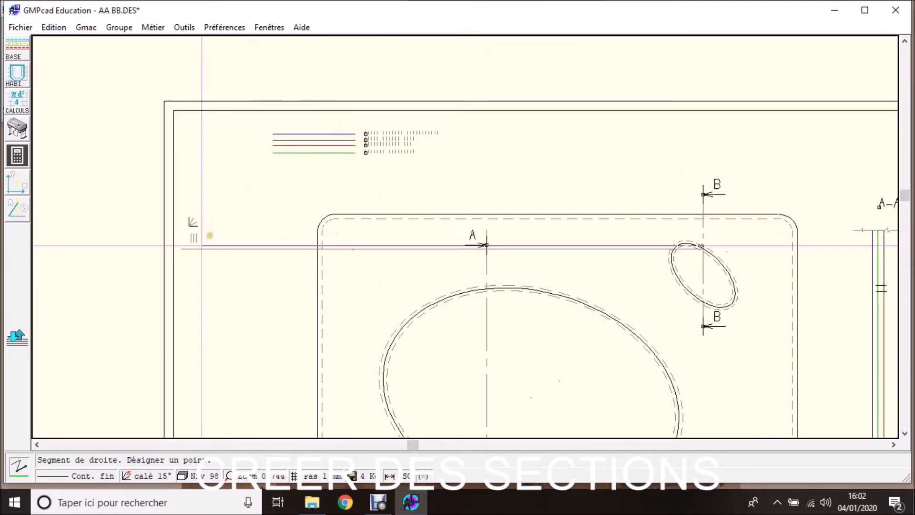
left_click(181, 245)
right_click(272, 296)
Step: Draw a third horizontal projection line leftward from B-B's upper crossing with the small ellipse's inner dashed outline
scroll(701, 247, "down", 1)
scroll(465, 237, "up", 4)
scroll(471, 234, "up", 1)
scroll(470, 247, "down", 4)
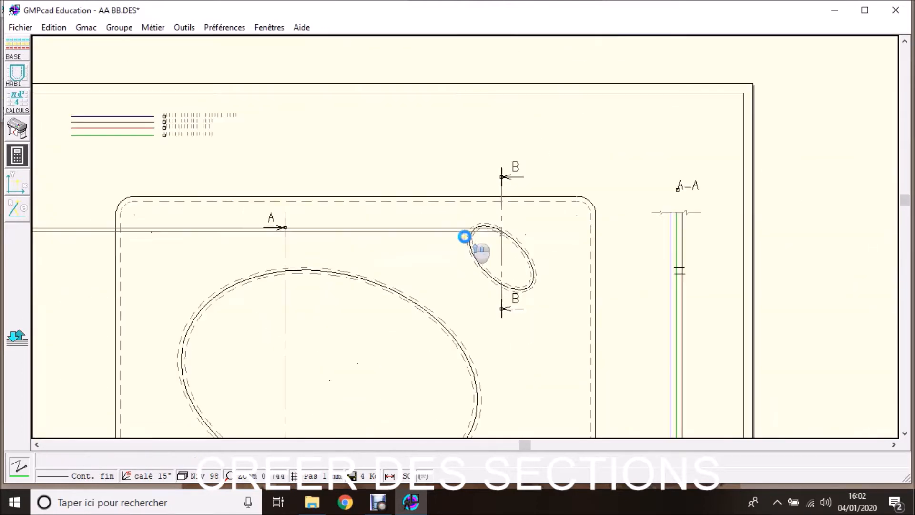
scroll(41, 234, "down", 2)
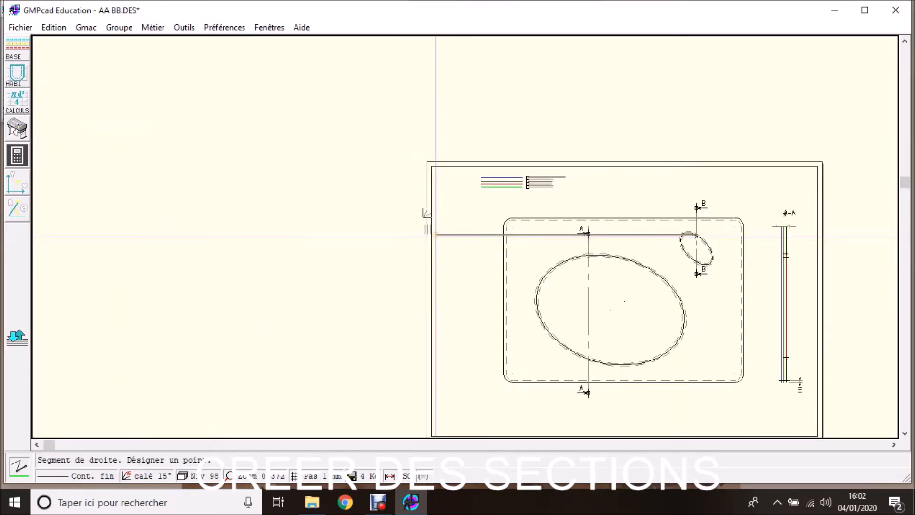
scroll(705, 236, "down", 1)
scroll(465, 237, "up", 4)
scroll(462, 240, "down", 2)
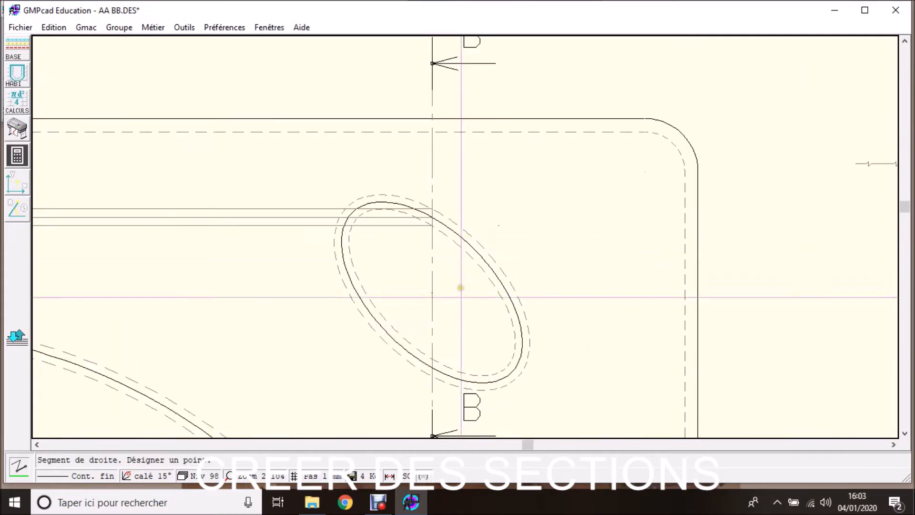
Step: Draw a horizontal projection line leftward from B-B's lower crossing with the small ellipse's inner dashed outline to beyond the plate's left edge
left_click(431, 362)
scroll(323, 348, "up", 2)
scroll(465, 236, "down", 3)
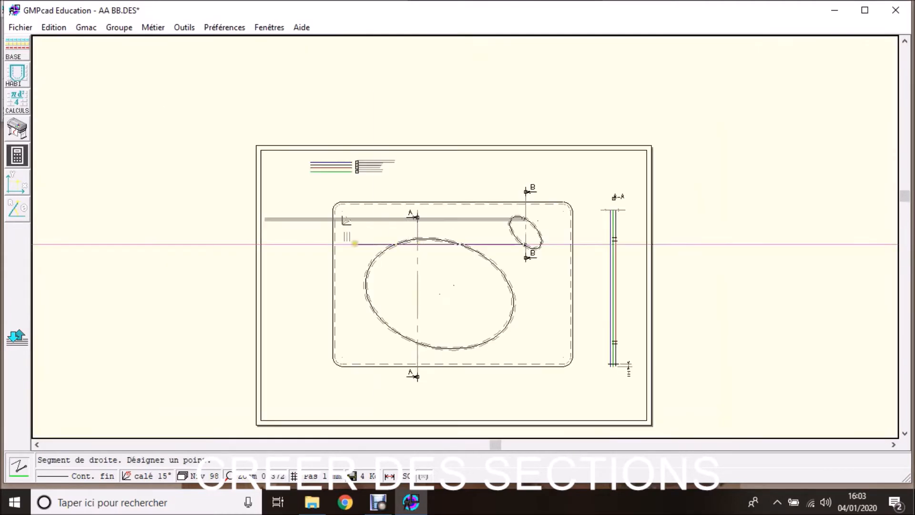
scroll(472, 237, "down", 1)
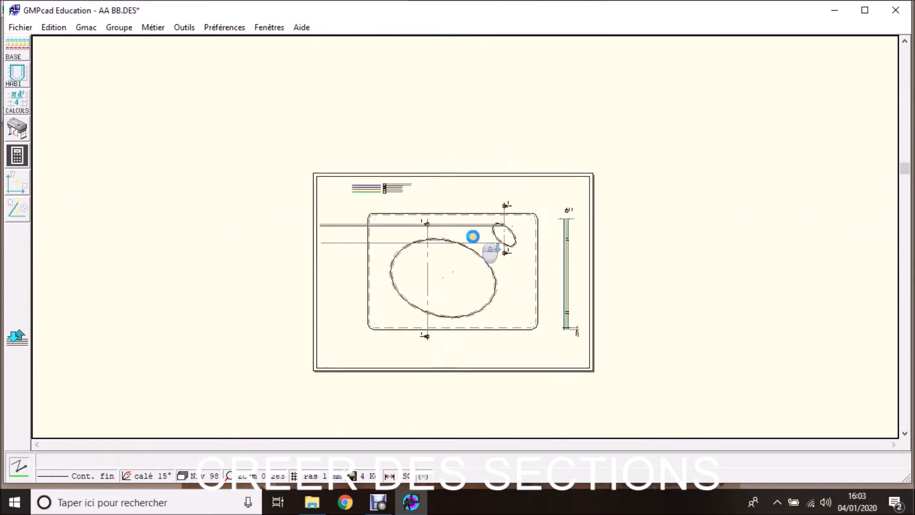
Step: Draw a horizontal projection line leftward from B-B's lower crossing with the small ellipse's solid outline
scroll(471, 237, "up", 4)
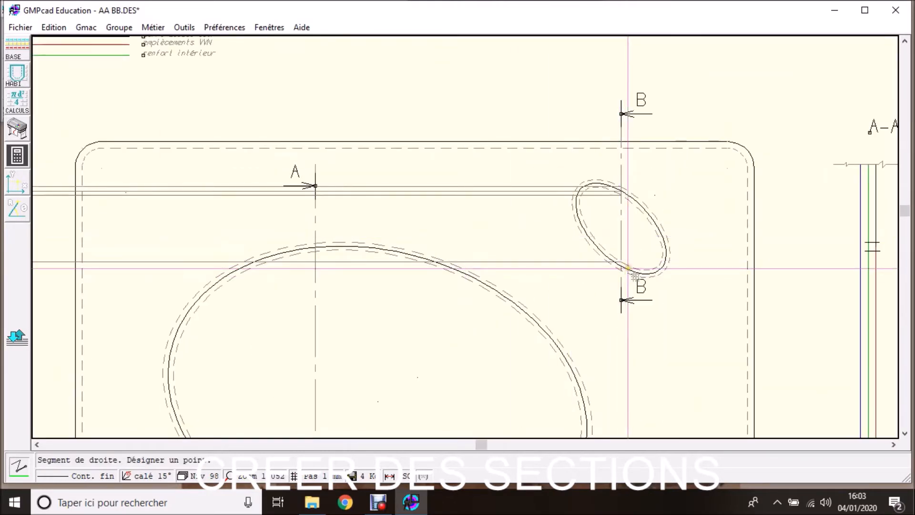
left_click(621, 265)
scroll(44, 275, "down", 1)
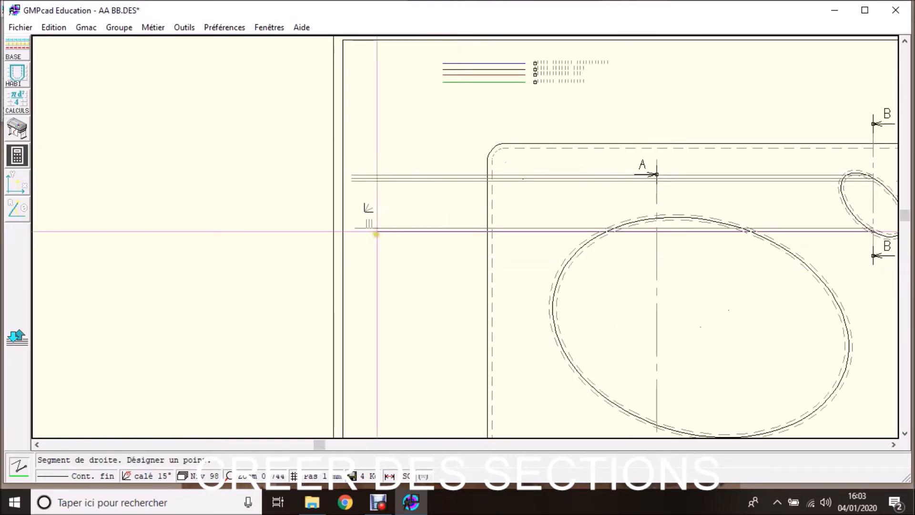
left_click(14, 51)
left_click(355, 243)
Step: Draw horizontal projection lines leftward from B-B's lower crossing with the small ellipse's outer dashed outline and from the cutting line's lower end
scroll(509, 229, "down", 2)
scroll(624, 235, "up", 2)
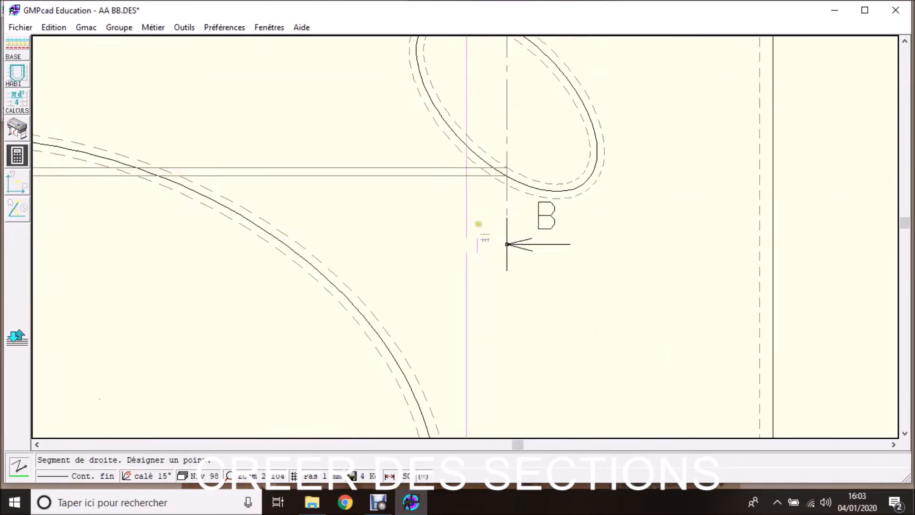
left_click(507, 185)
scroll(48, 207, "down", 3)
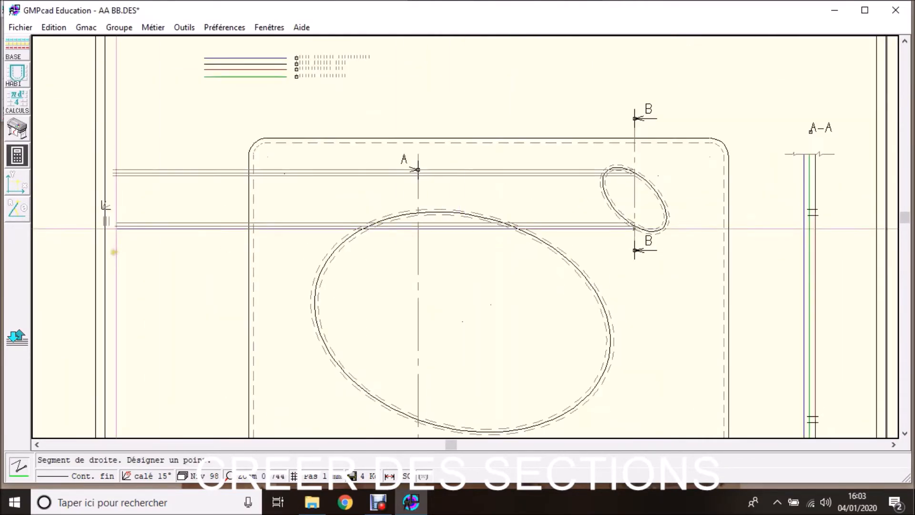
left_click(637, 259)
left_click(116, 258)
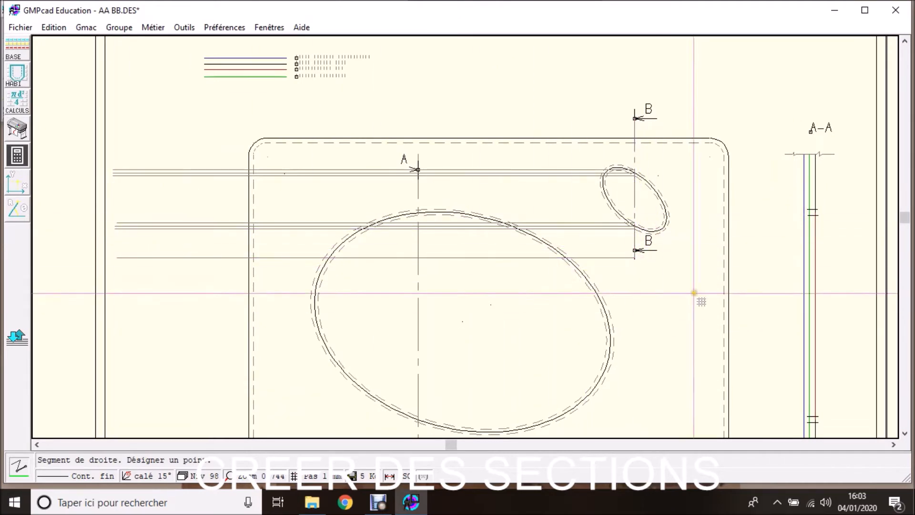
Step: Draw a horizontal projection line along the plate's upper edge, from its crossing with B-B to beyond the plate's left edge
scroll(627, 100, "down", 1)
scroll(474, 224, "up", 4)
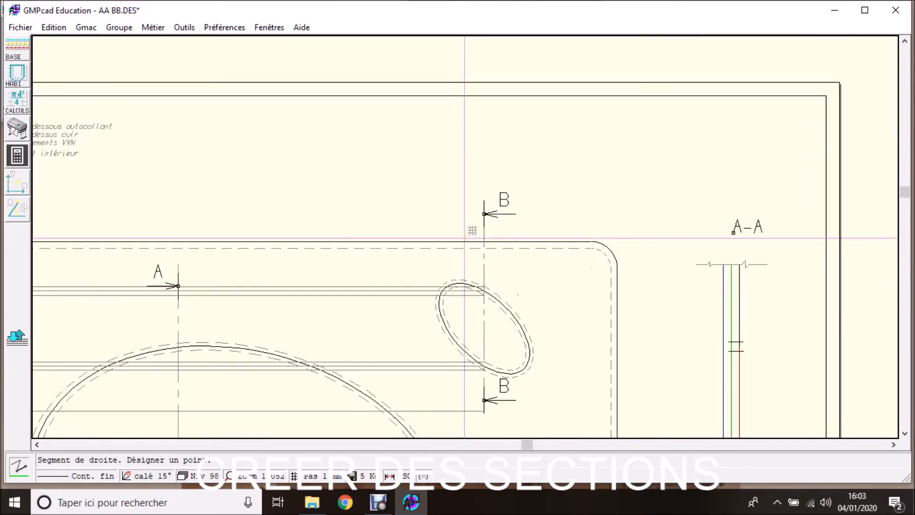
left_click(493, 242)
scroll(502, 233, "down", 4)
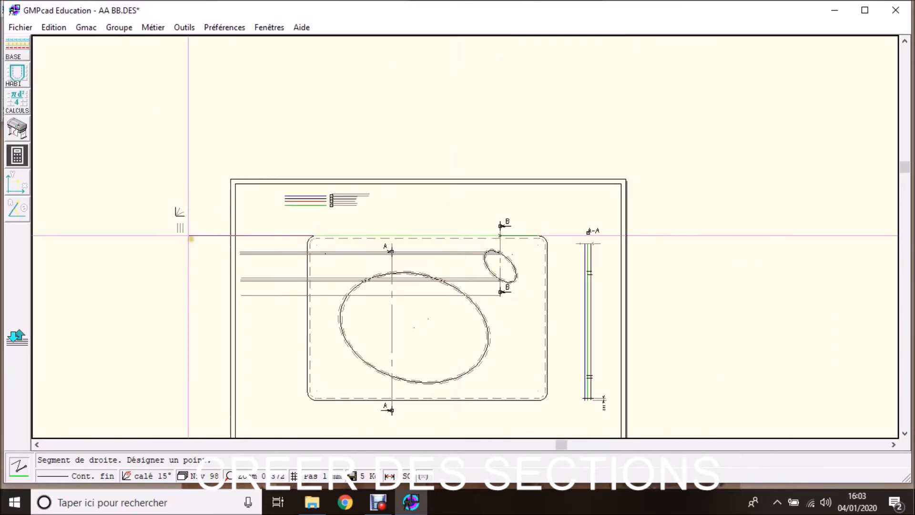
scroll(449, 214, "down", 2)
Step: Draw a horizontal projection line leftward from B-B's crossing with the dashed line inside the plate's upper edge
scroll(466, 234, "up", 5)
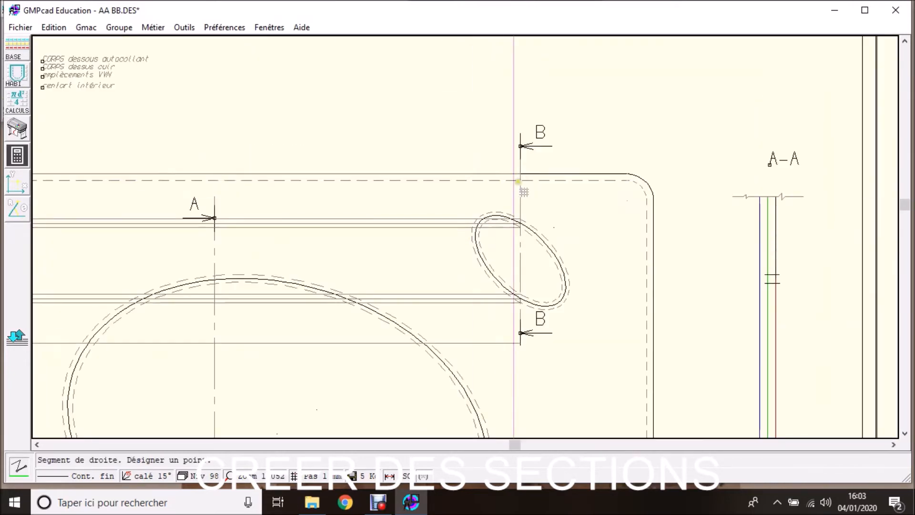
left_click(520, 181)
scroll(317, 237, "down", 3)
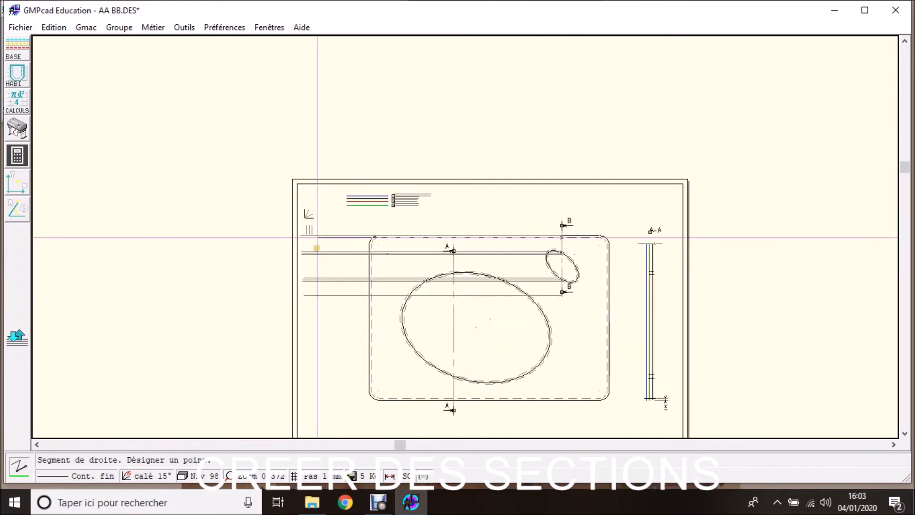
scroll(585, 189, "down", 1)
Step: Examine how the projection lines correspond to B-B's crossings with the plate edge and the small ellipse
scroll(462, 237, "up", 2)
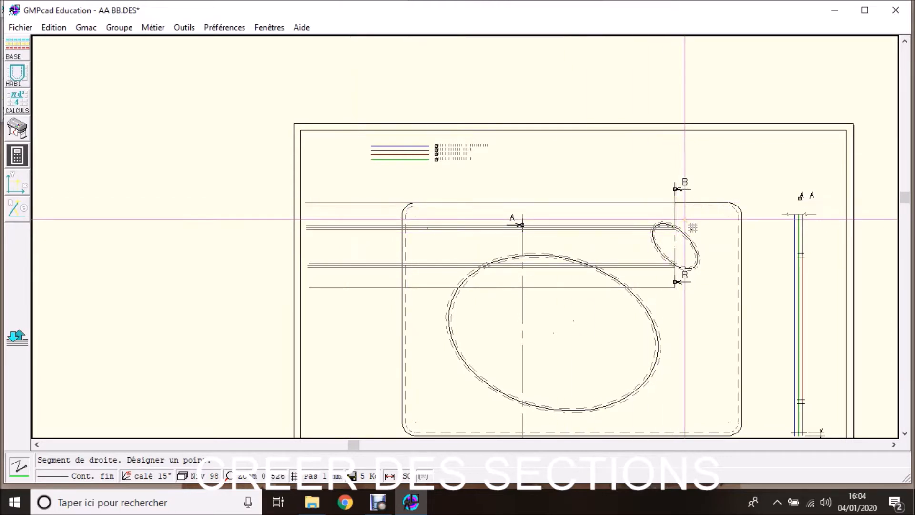
scroll(684, 219, "up", 4)
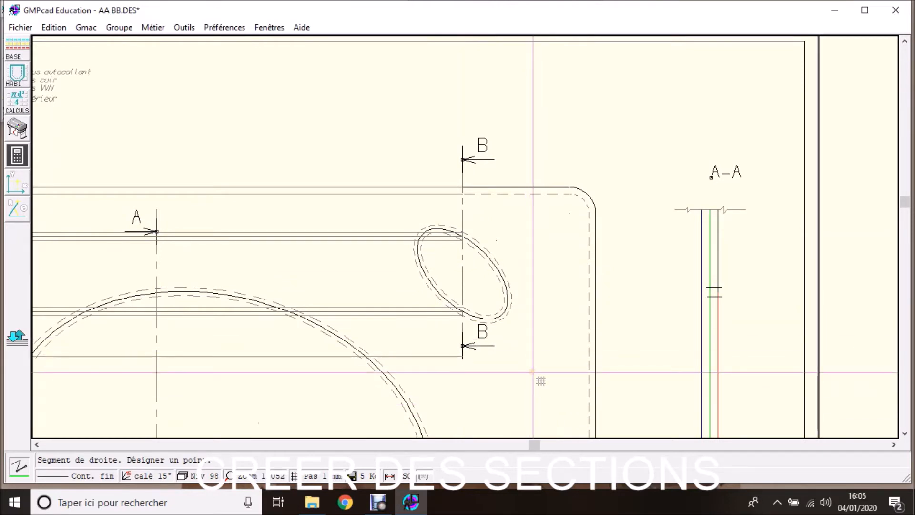
scroll(736, 365, "down", 1)
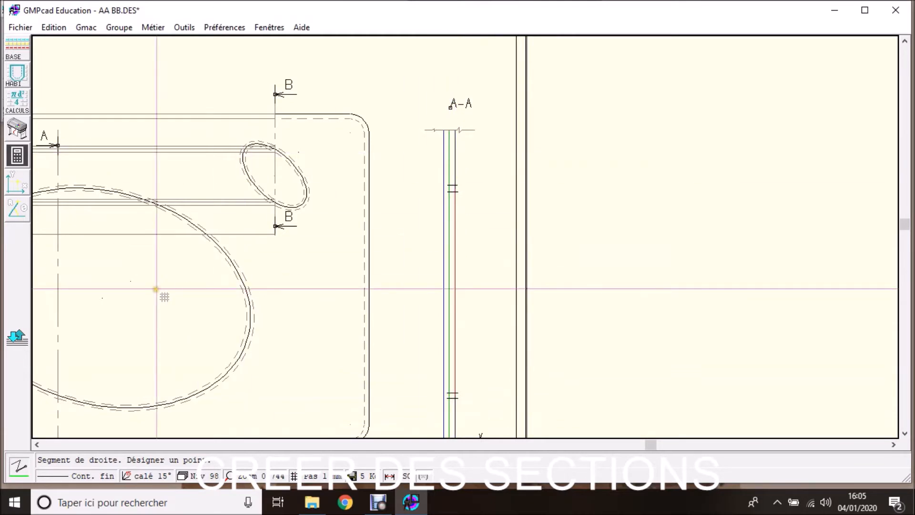
scroll(155, 288, "down", 1)
scroll(200, 220, "down", 1)
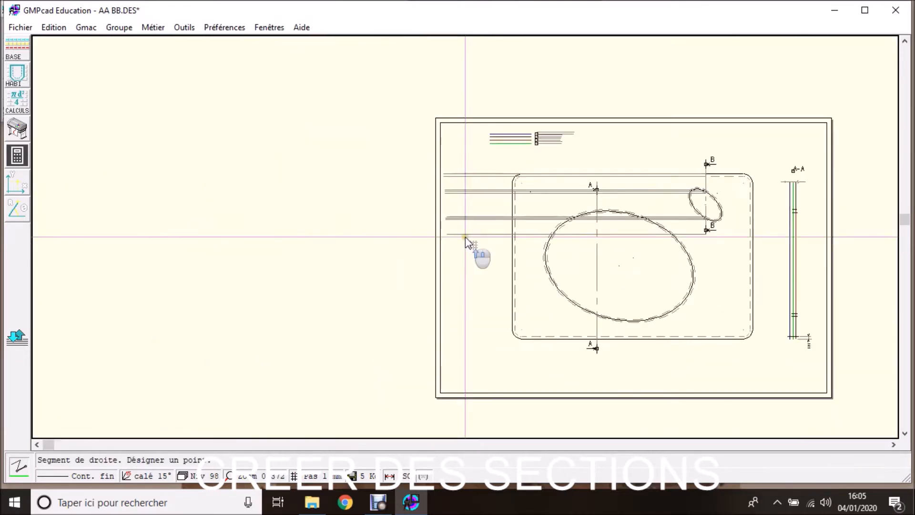
scroll(496, 207, "up", 2)
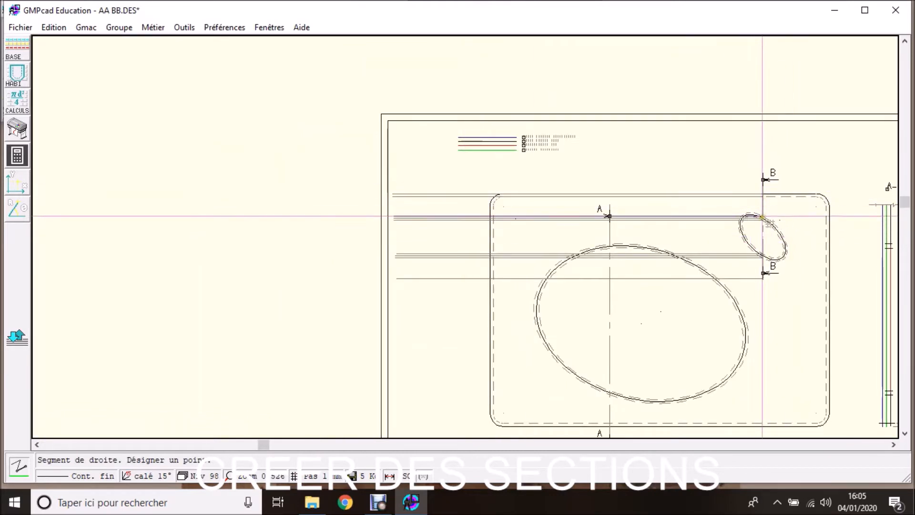
scroll(763, 195, "down", 1)
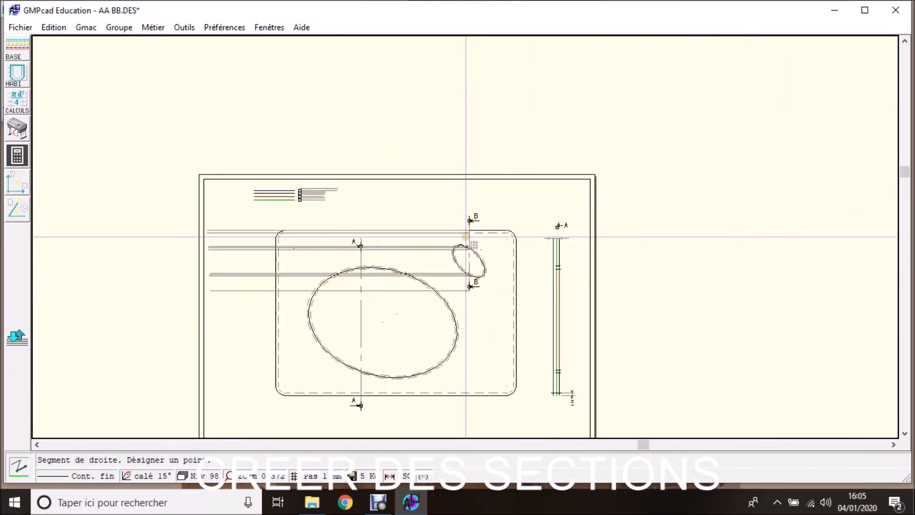
scroll(463, 235, "up", 5)
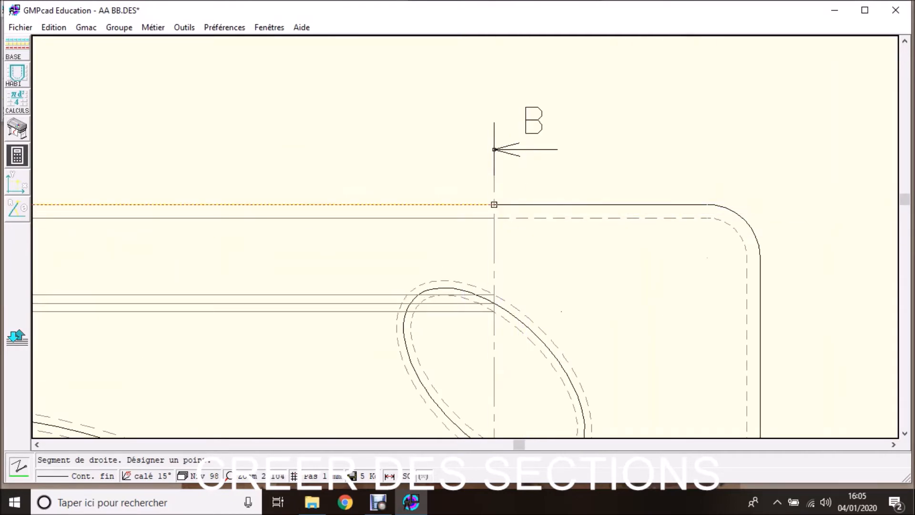
left_click(494, 301)
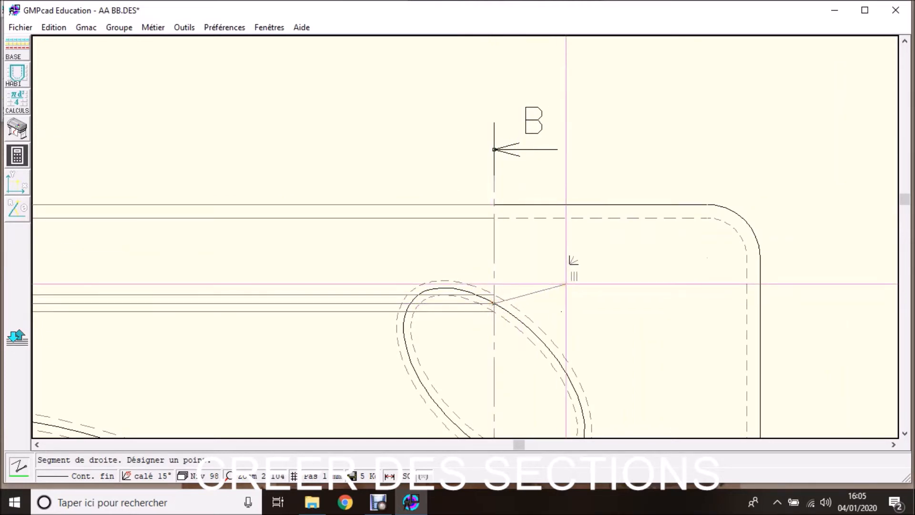
scroll(565, 283, "down", 5)
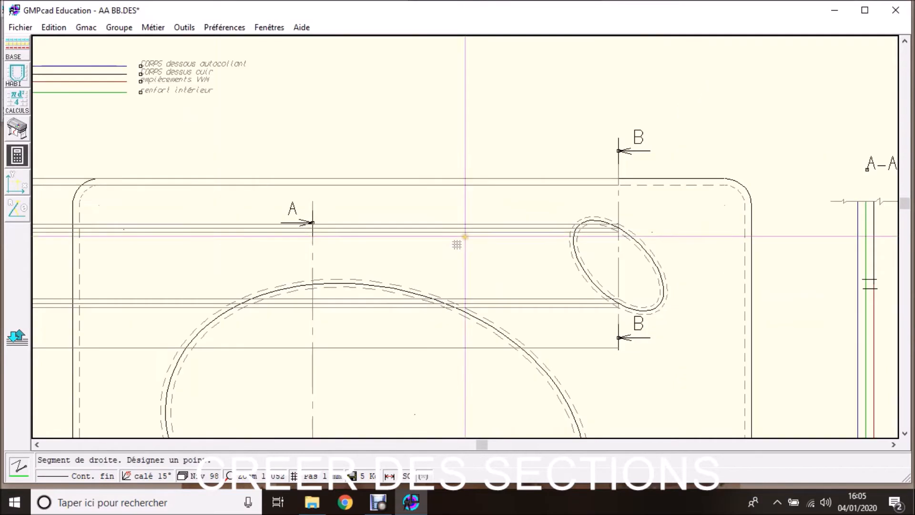
Step: With continuous thick lines, draw a vertical segment left of the plate from the upper-edge projection line down to the ellipse's upper solid-outline projection line
scroll(421, 245, "up", 3)
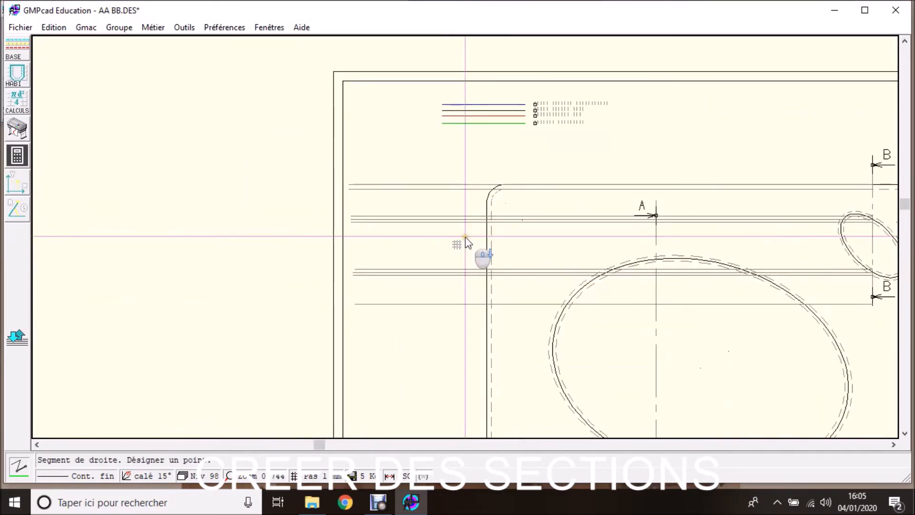
right_click(792, 427)
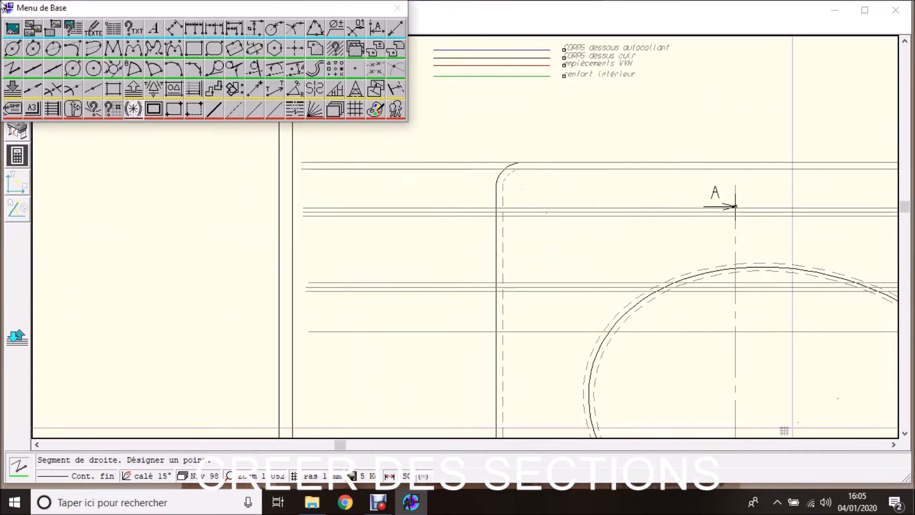
left_click(215, 110)
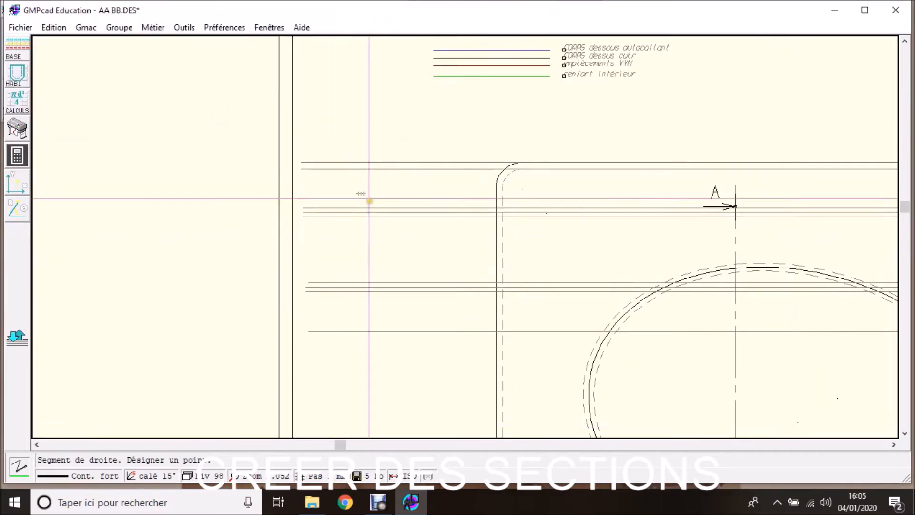
left_click(350, 162)
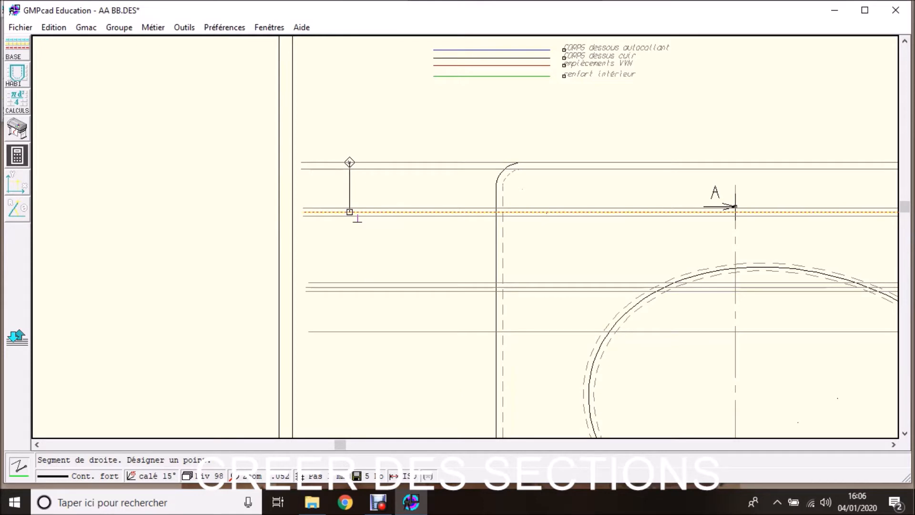
left_click(351, 212)
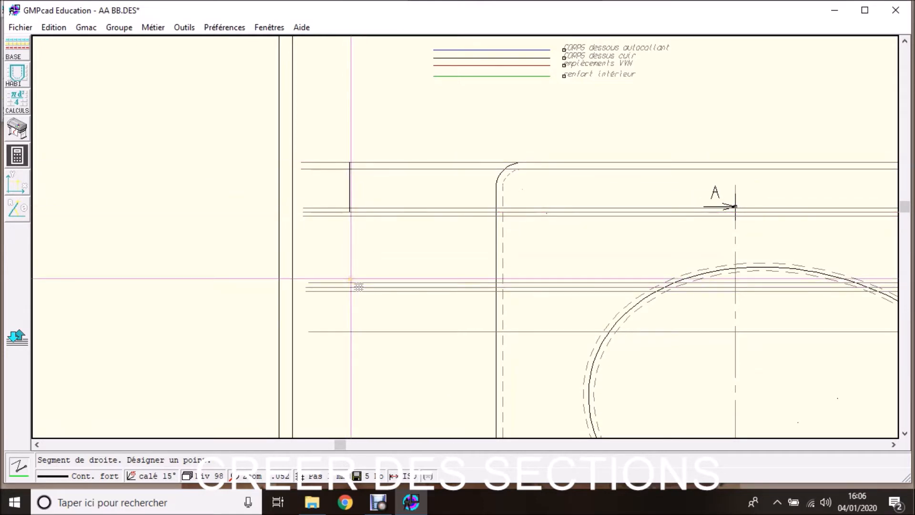
Step: On working level 2, extend the section vertically down to the projection line of the ellipse's lower solid-outline crossing
mouse_move(300, 28)
left_click(335, 109)
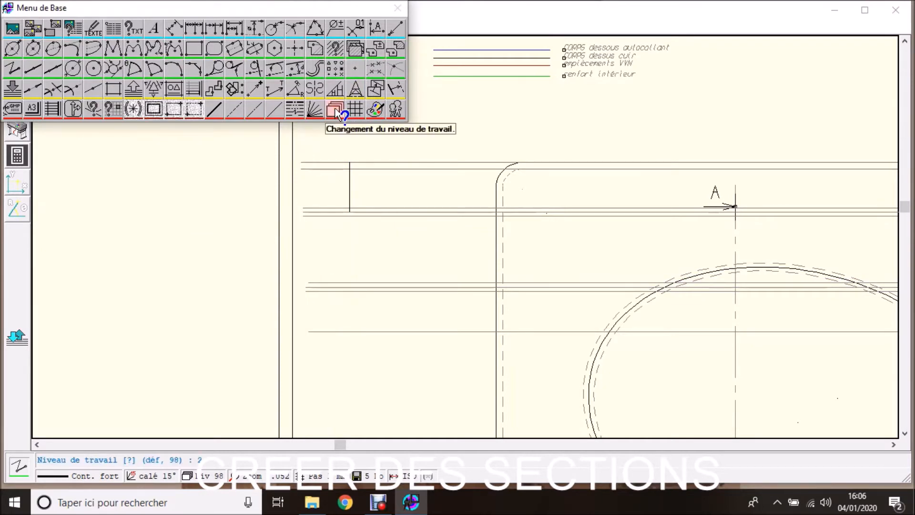
type("2")
key("Return")
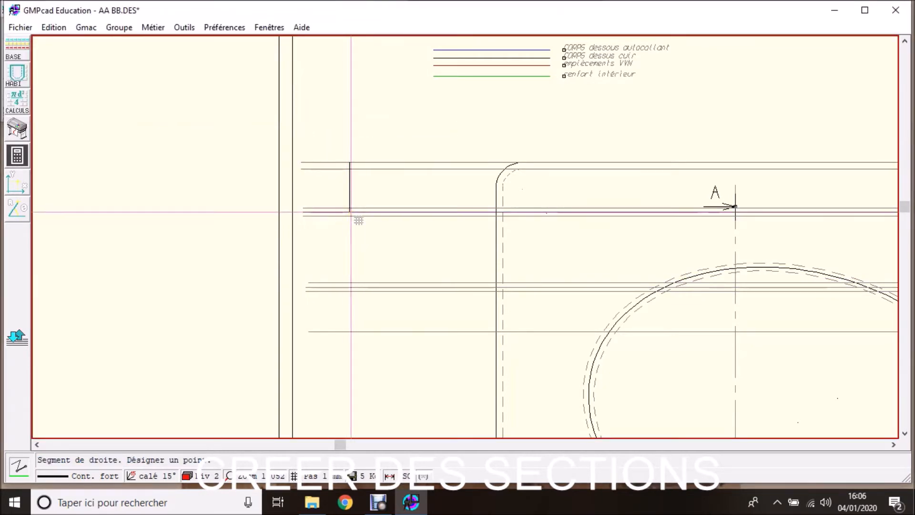
left_click(350, 212)
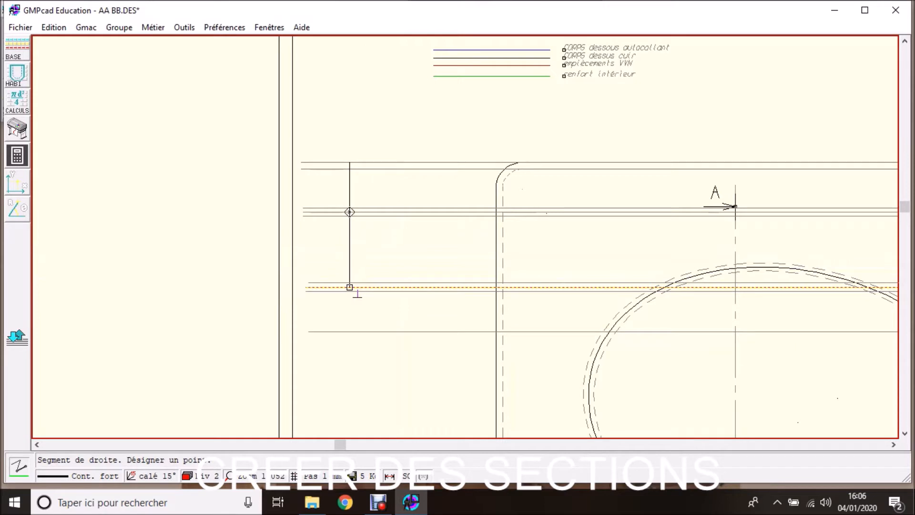
left_click(349, 287)
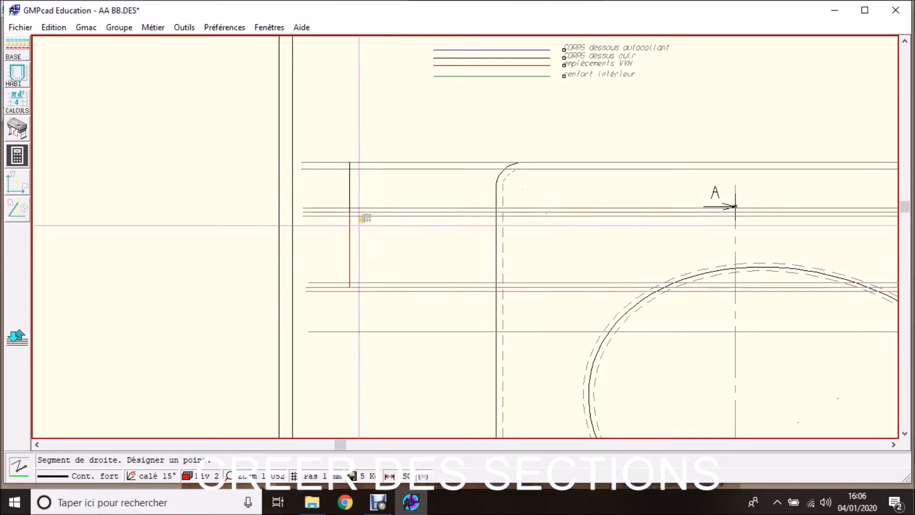
Step: On working level 98, continue the section vertically from the red segment's lower end to the lowest projection line
left_click(18, 50)
left_click(334, 111)
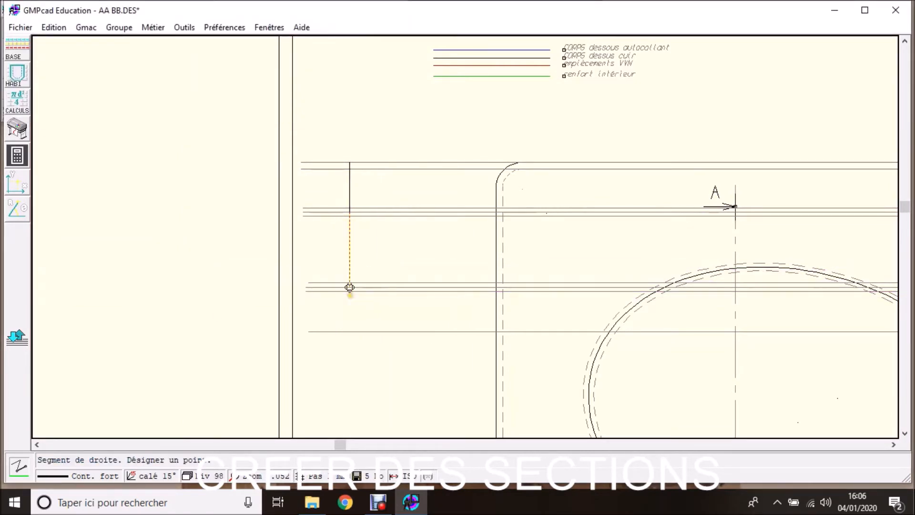
left_click(350, 331)
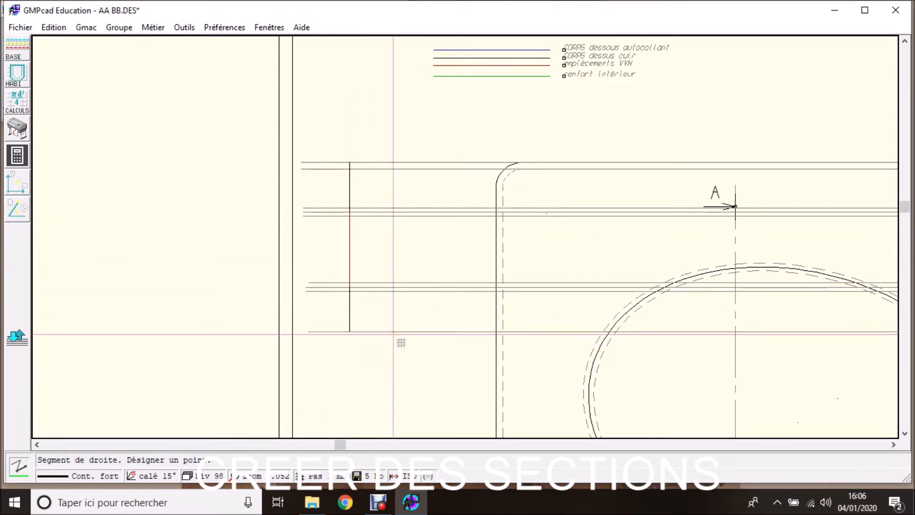
scroll(649, 345, "down", 1)
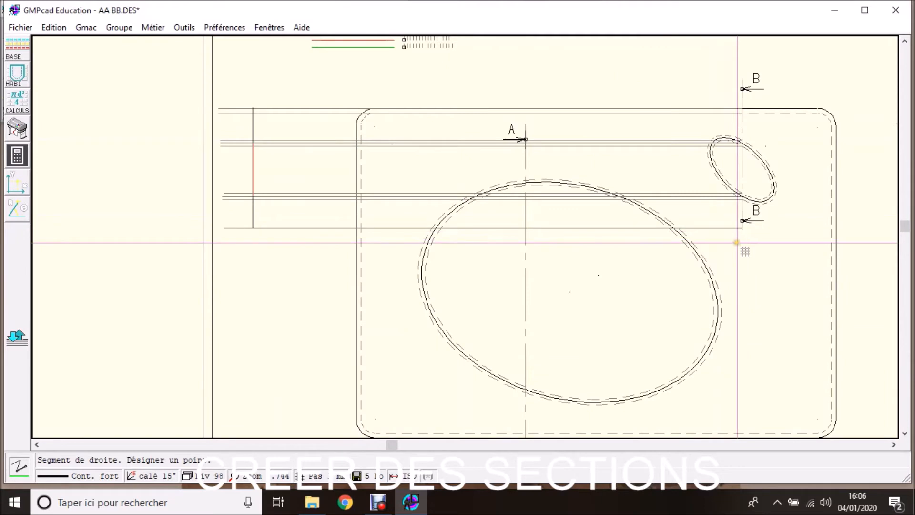
scroll(260, 215, "down", 1)
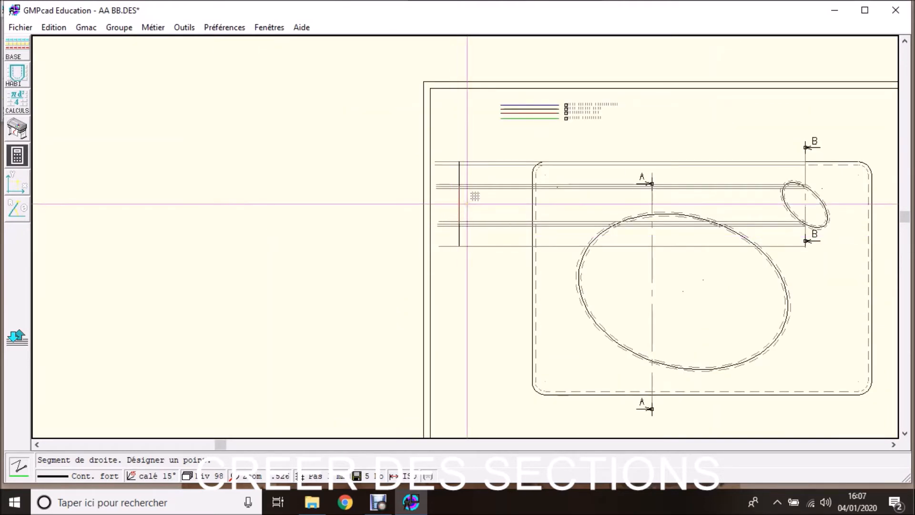
scroll(467, 204, "up", 1)
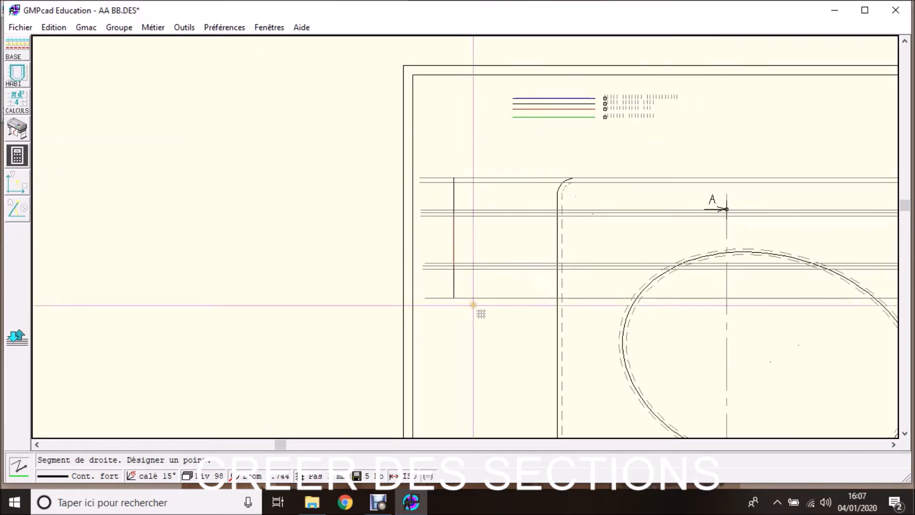
scroll(463, 208, "down", 1)
scroll(466, 238, "up", 2)
scroll(466, 238, "down", 3)
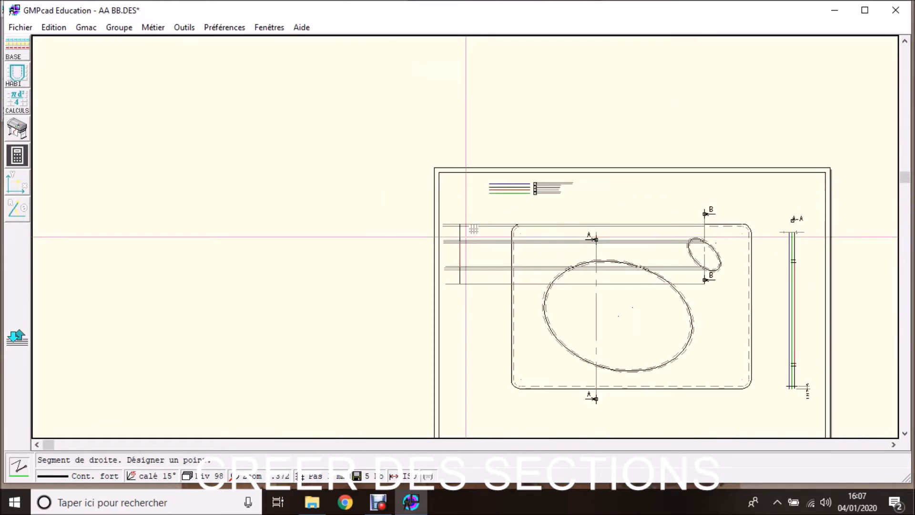
Step: Measure the spacing between the green and red layer lines in section A-A
scroll(821, 265, "down", 1)
scroll(443, 236, "up", 2)
scroll(467, 232, "up", 3)
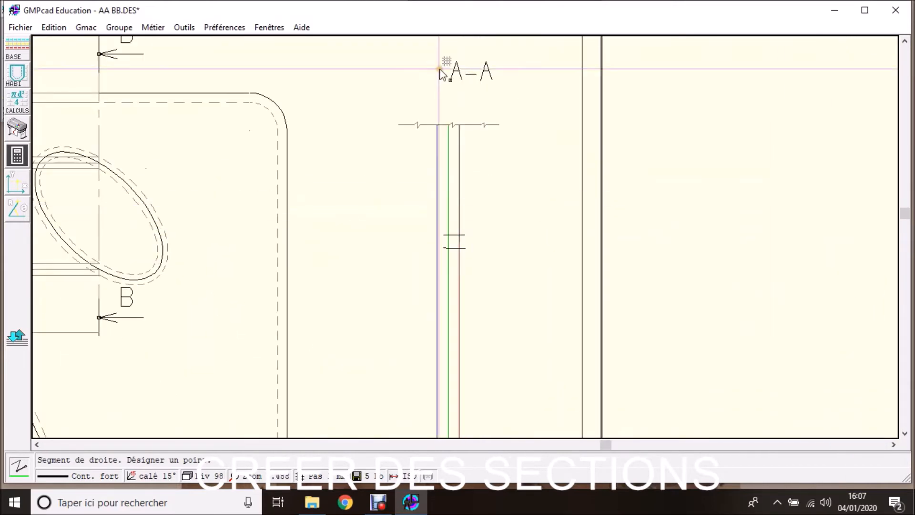
left_click(175, 28)
left_click(449, 171)
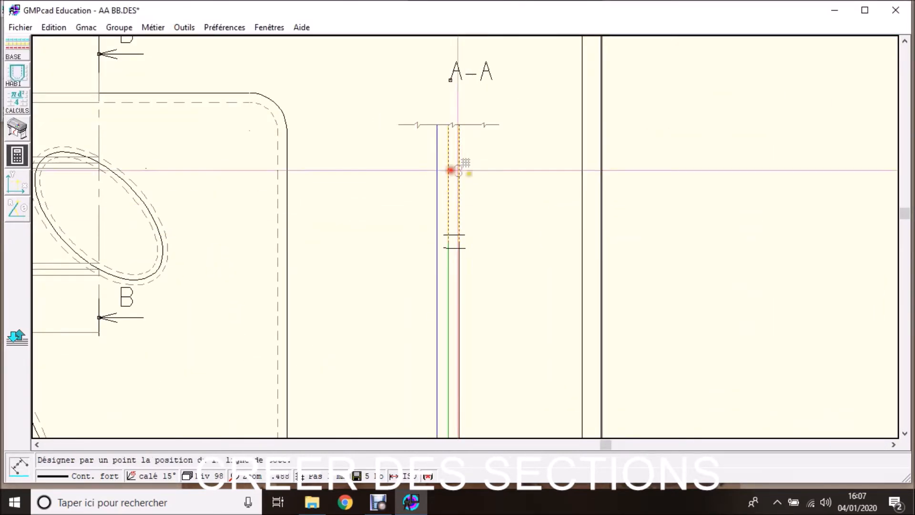
left_click(499, 185)
scroll(472, 243, "down", 3)
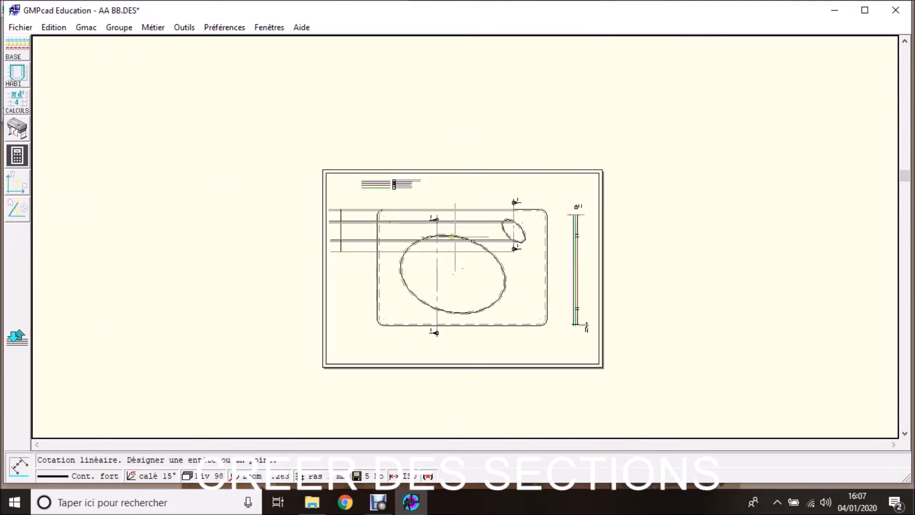
Step: Offset section B-B's upper black segment towards the plate with a parallel contour, accepting the proposed distance and corner setting
scroll(311, 228, "up", 5)
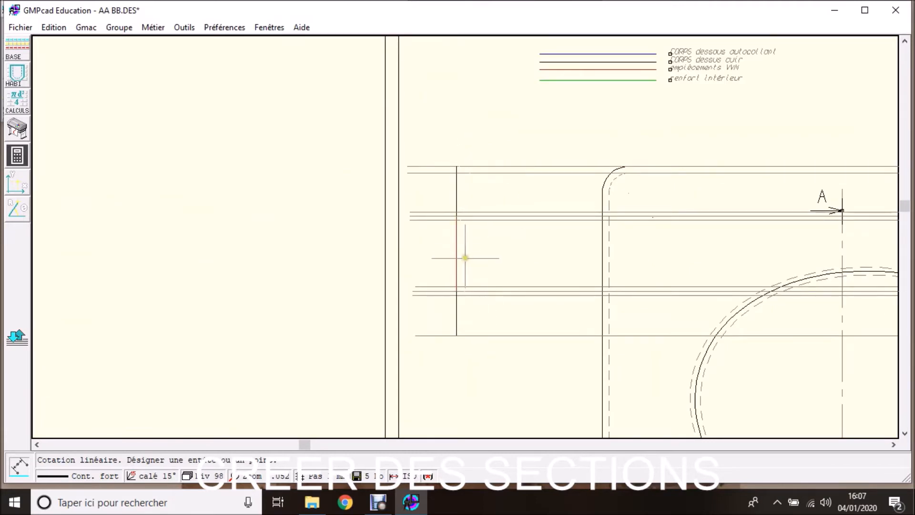
right_click(468, 329)
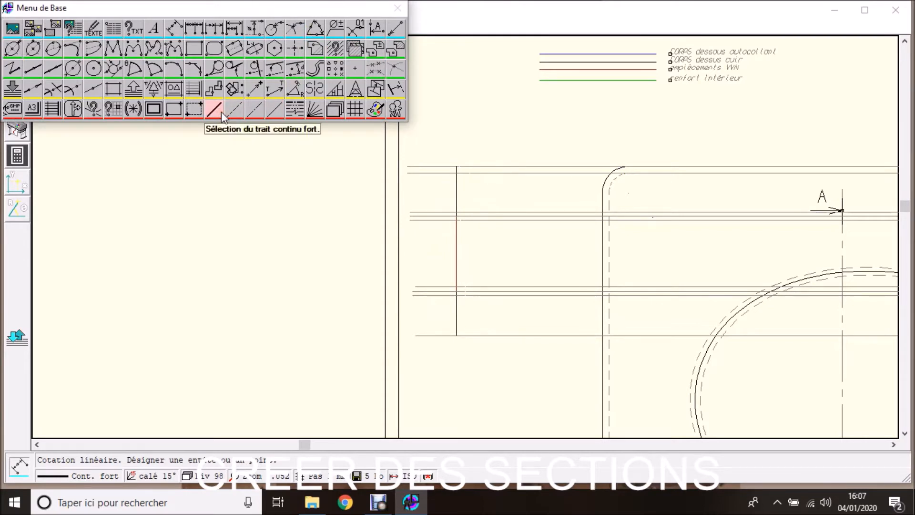
left_click(315, 70)
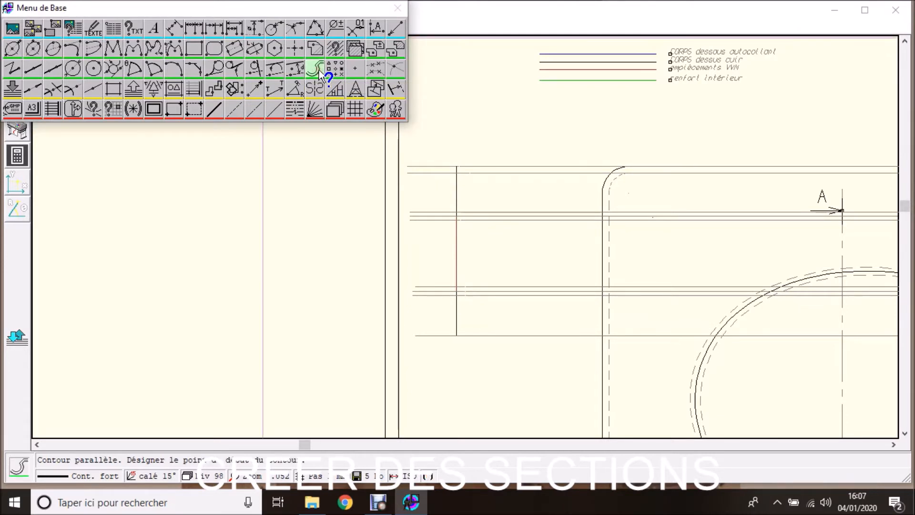
left_click(455, 165)
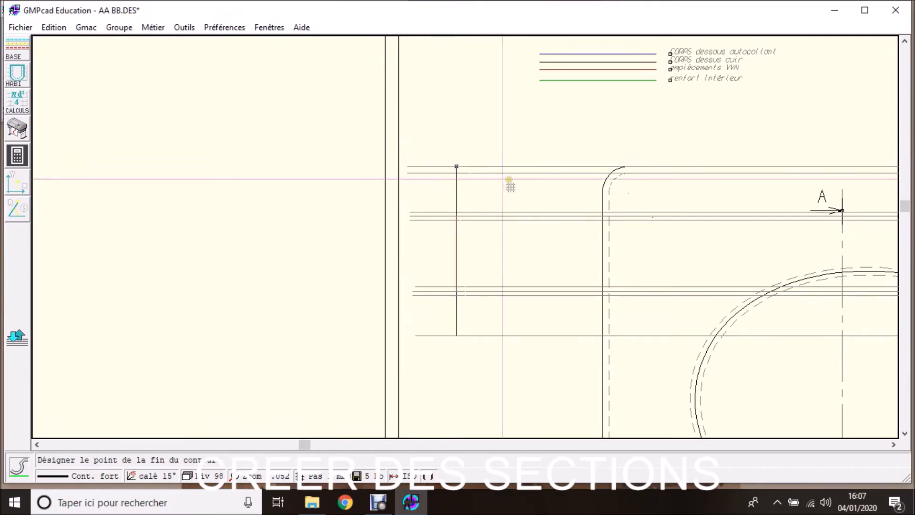
left_click(455, 216)
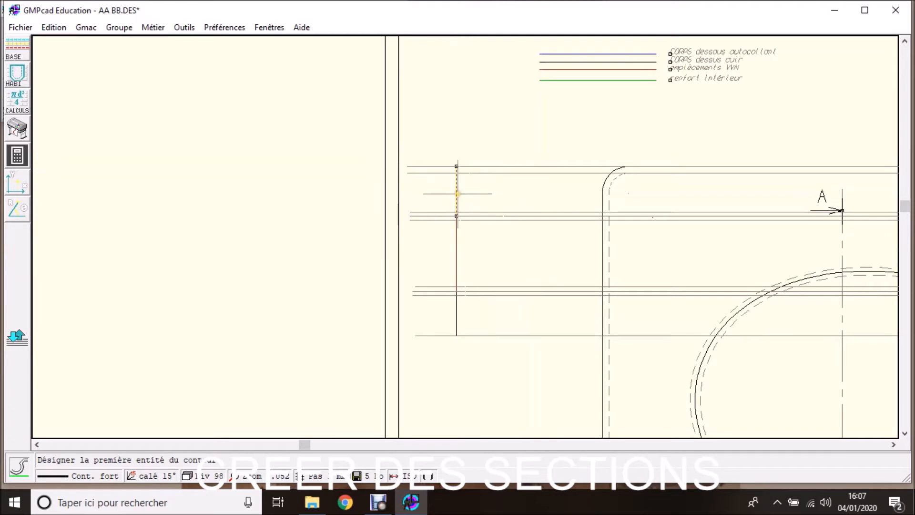
left_click(456, 194)
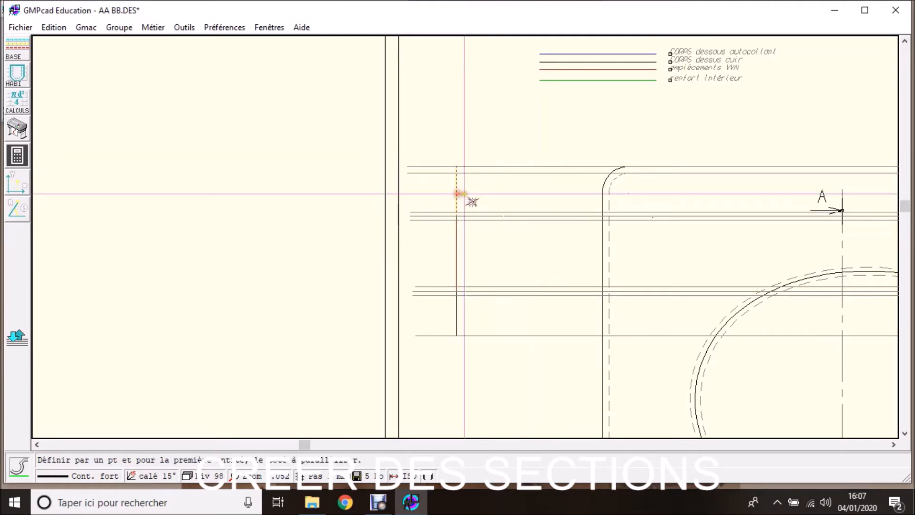
left_click(469, 194)
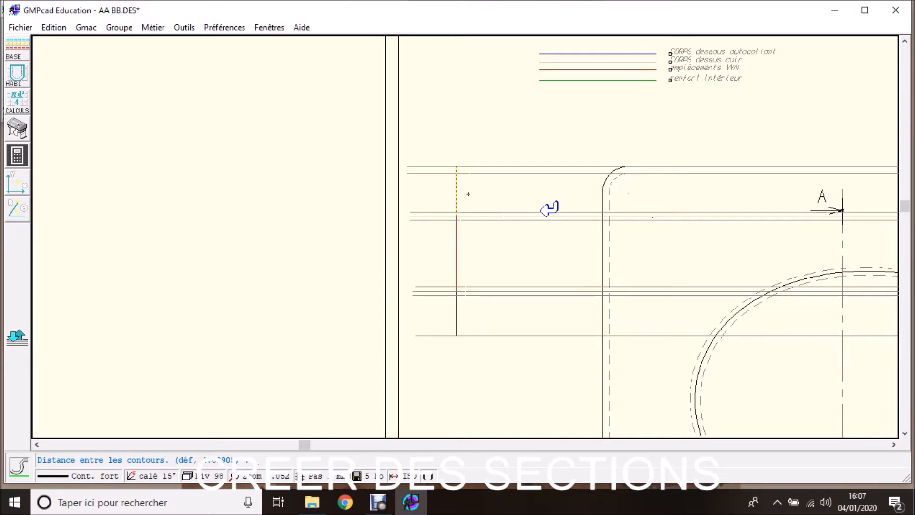
key("Return")
key("Return")
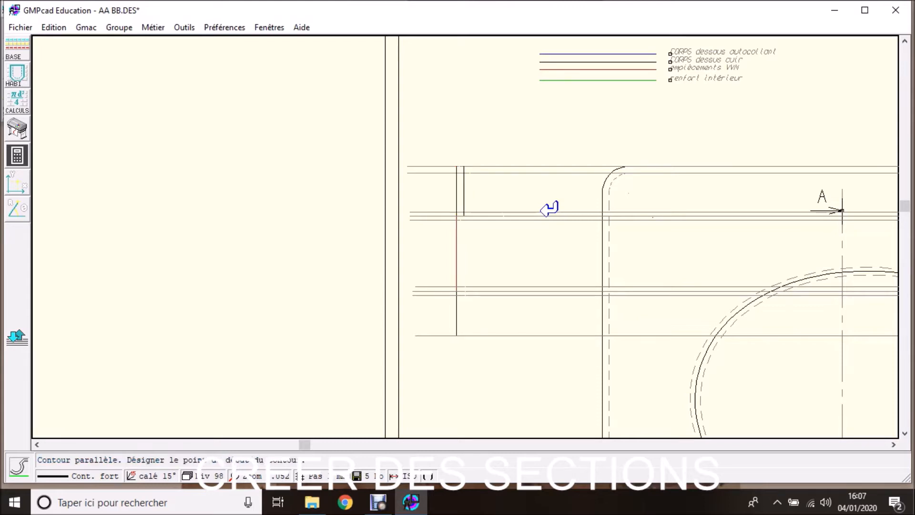
Step: Extend the offset line with a vertical segment from its lower end down to the lowest projection line
key("s")
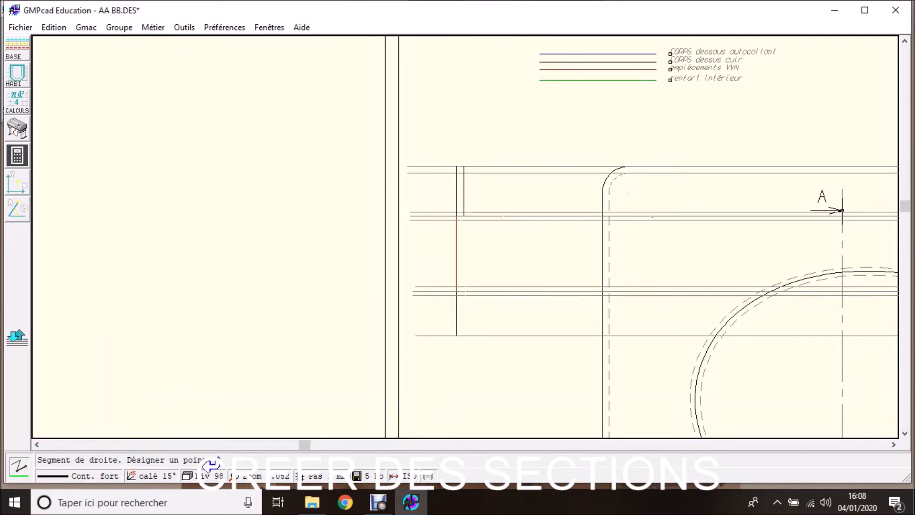
left_click(463, 216)
left_click(456, 166)
left_click(465, 215)
left_click(467, 336)
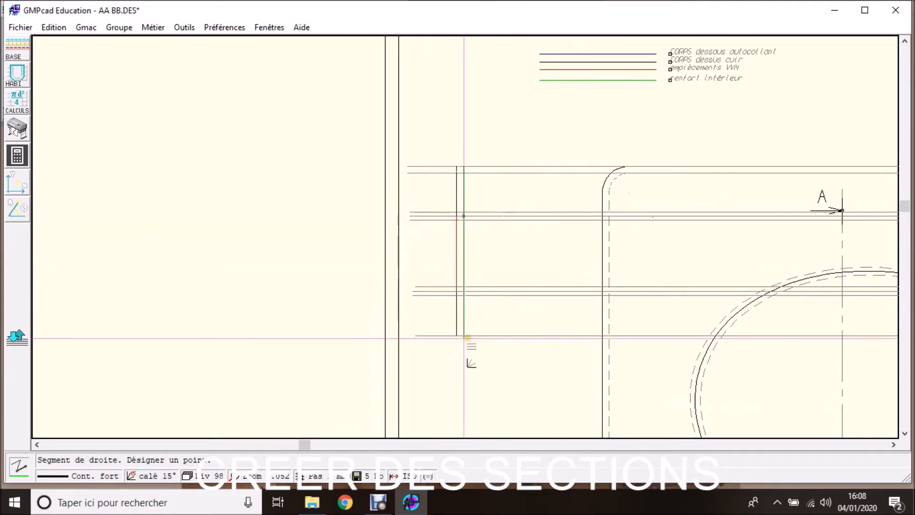
left_click(467, 337)
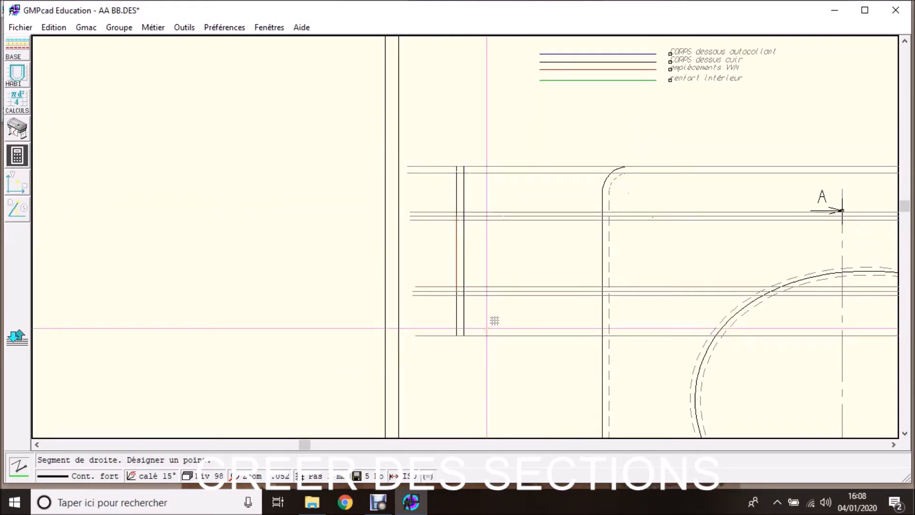
Step: Move both segments of section B-B's second line to green level 1 without duplicating them
mouse_move(367, 3)
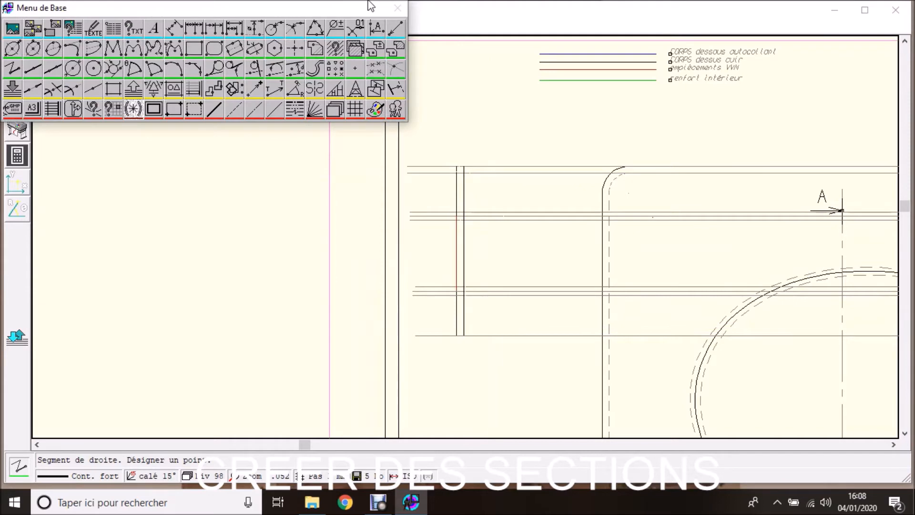
left_click(376, 88)
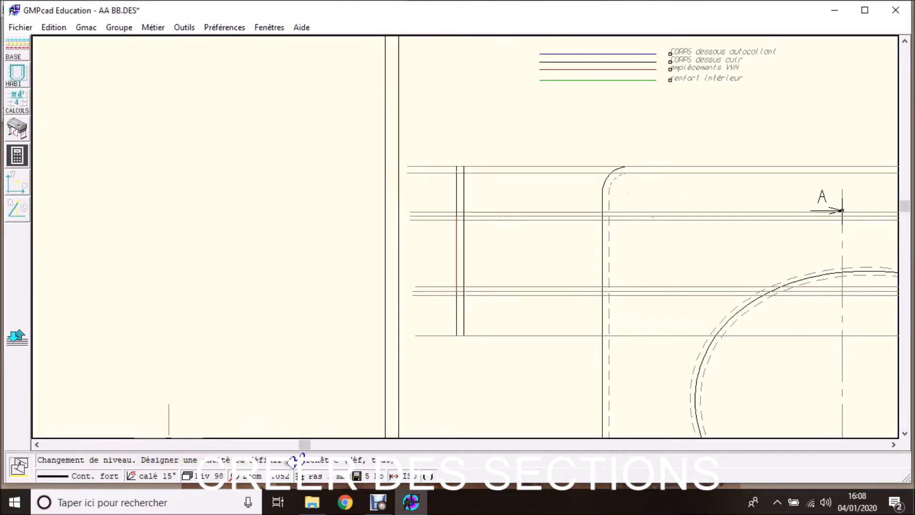
left_click(463, 183)
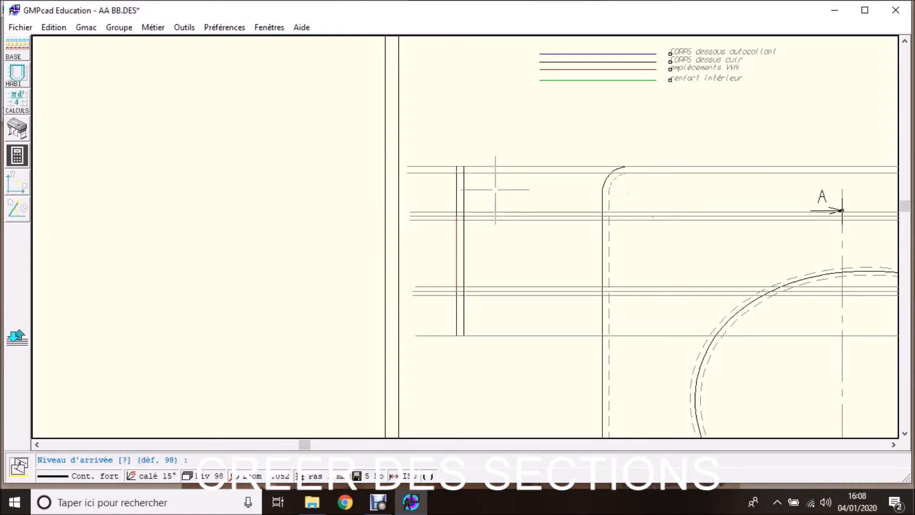
key("Return")
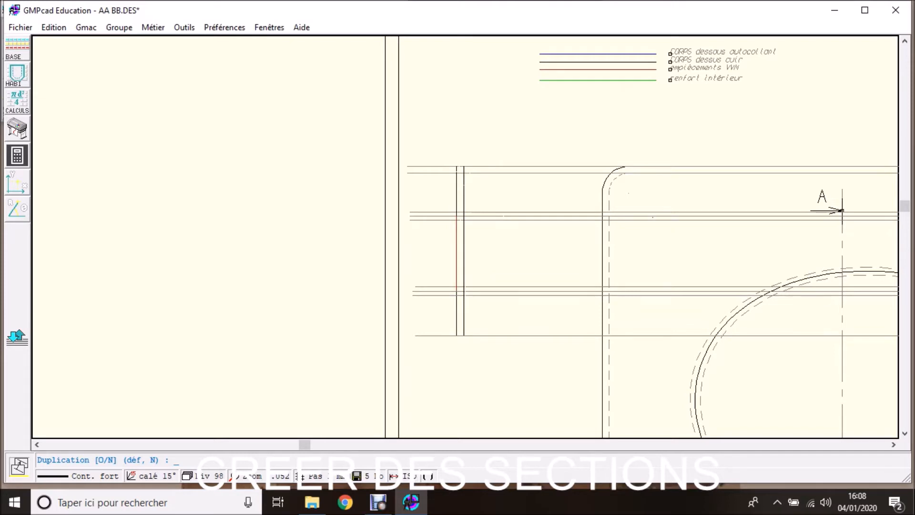
key("Return")
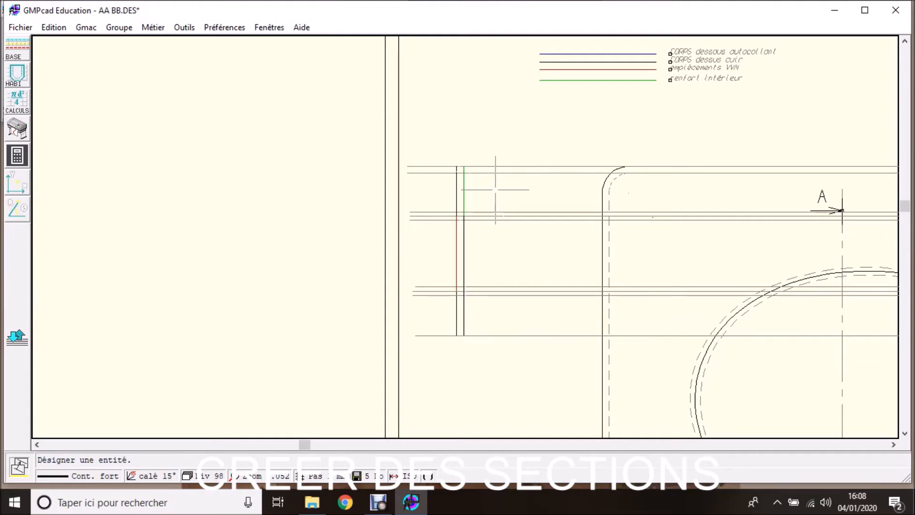
left_click(465, 262)
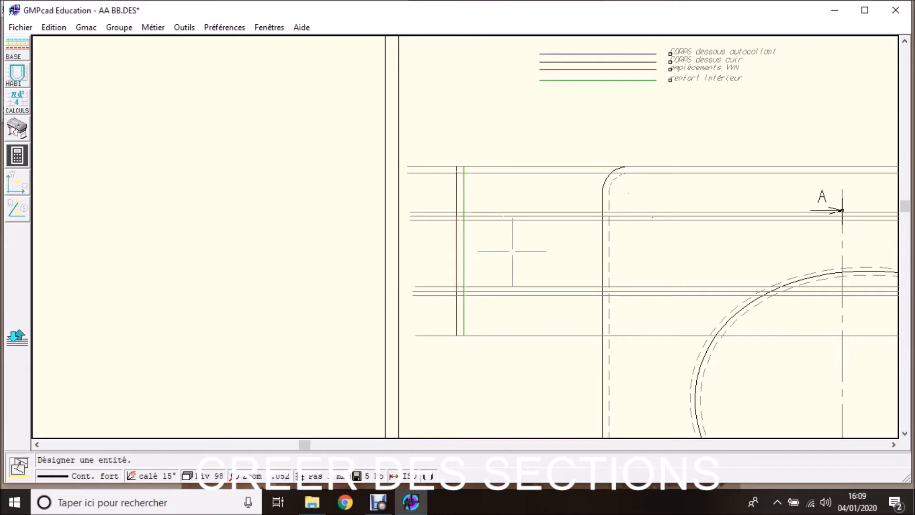
Step: Set the working level to 1, the green level used for the inner reinforcement
key("d")
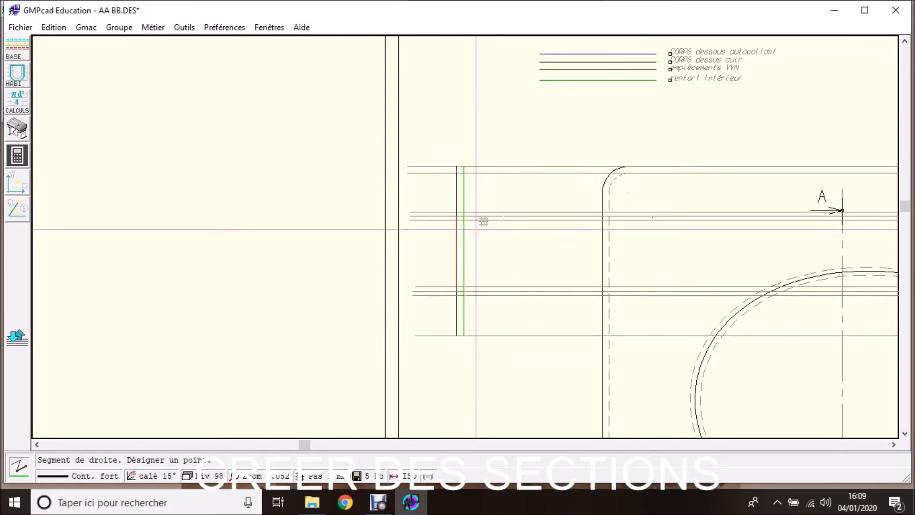
scroll(465, 241, "down", 1)
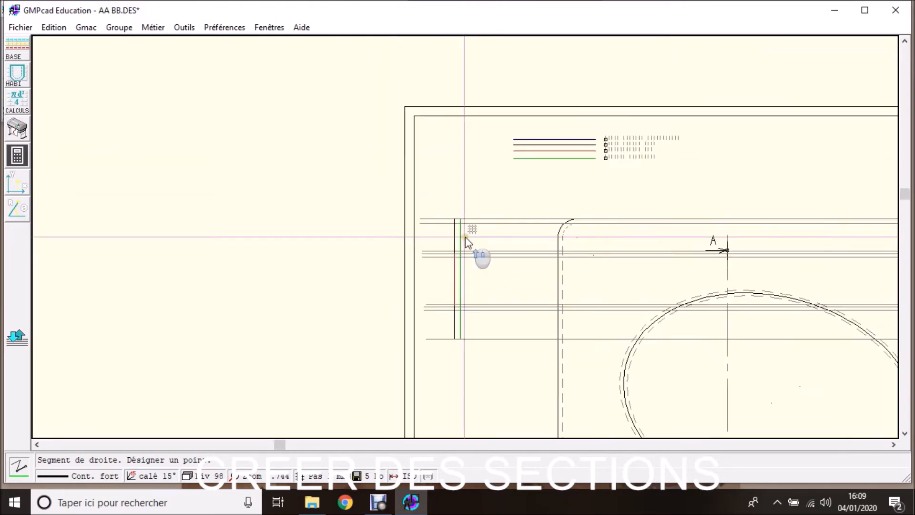
scroll(466, 240, "up", 2)
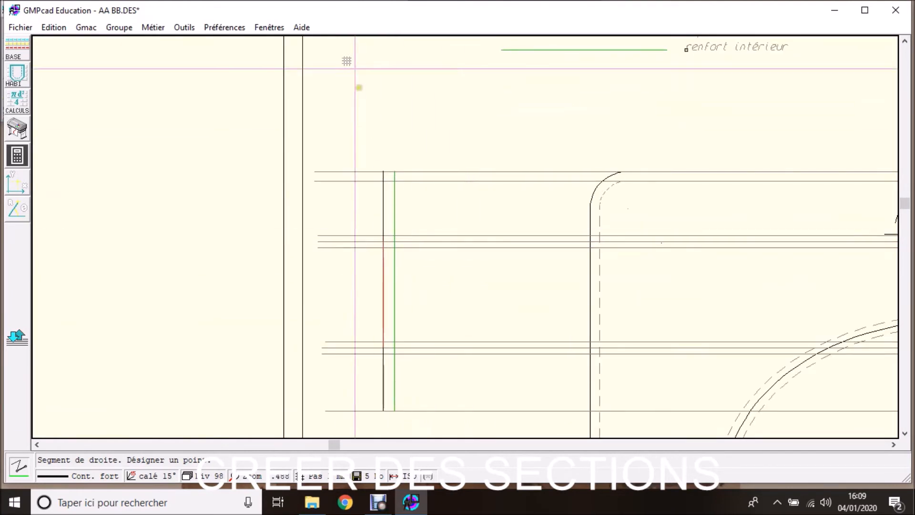
right_click(353, 96)
left_click(336, 110)
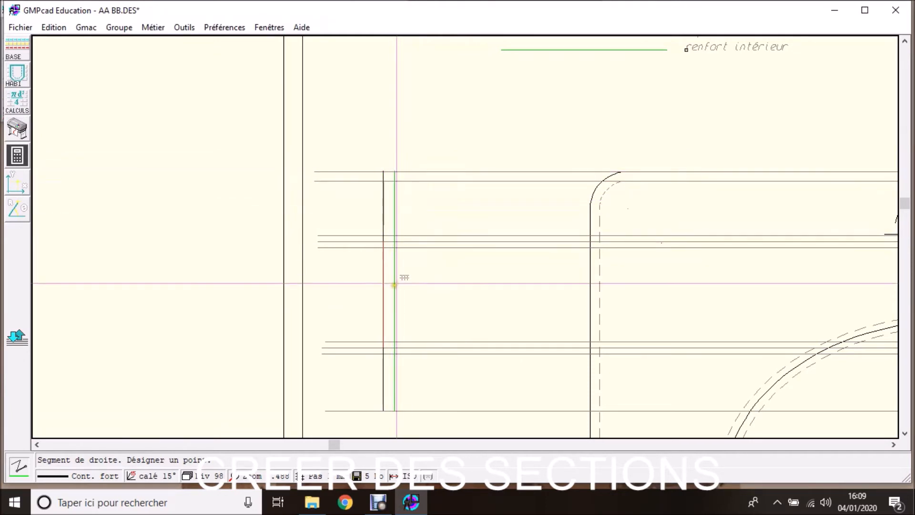
right_click(395, 290)
left_click(336, 109)
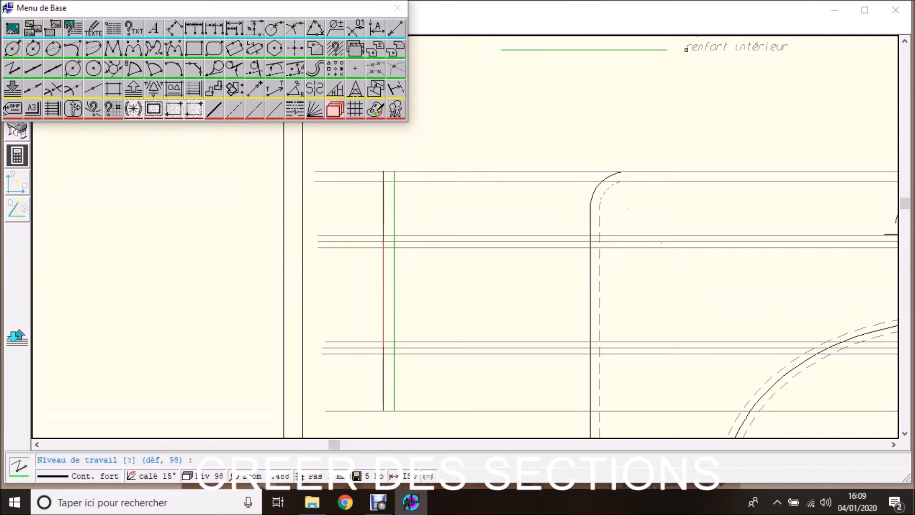
type("1")
key("Return")
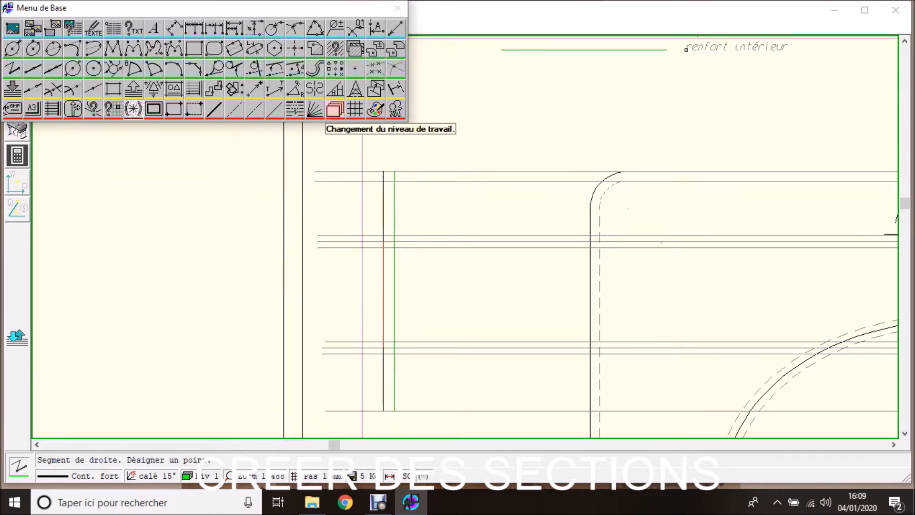
Step: Offset the full-height green line towards the plate with a parallel contour, accepting the proposed distance and corner setting
left_click(322, 71)
left_click(394, 170)
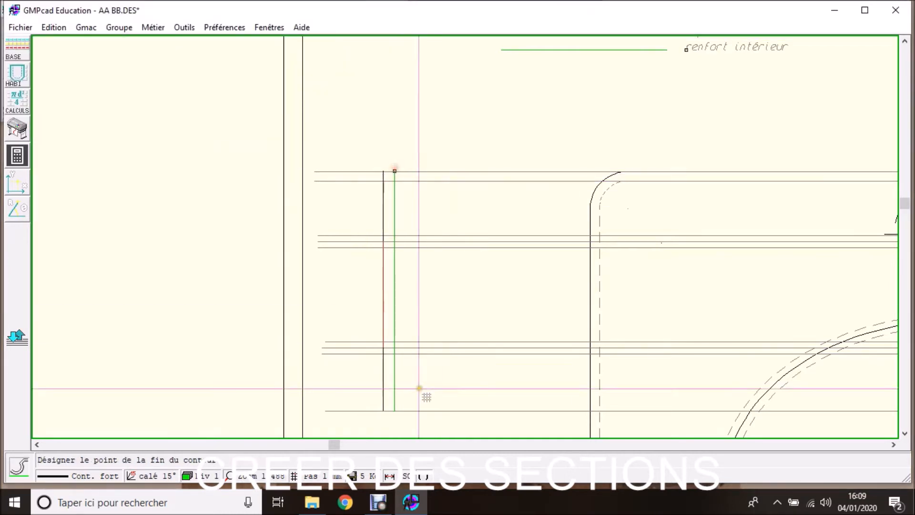
left_click(394, 411)
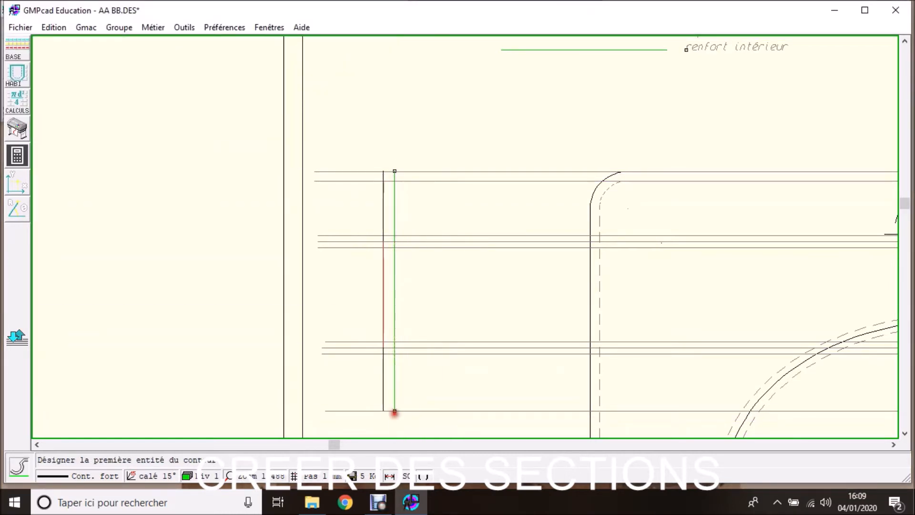
left_click(393, 382)
left_click(411, 384)
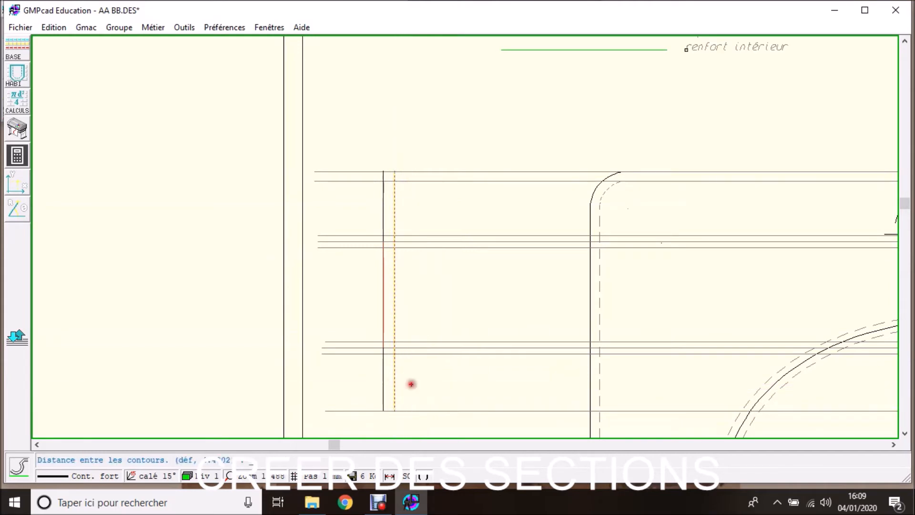
key("Return")
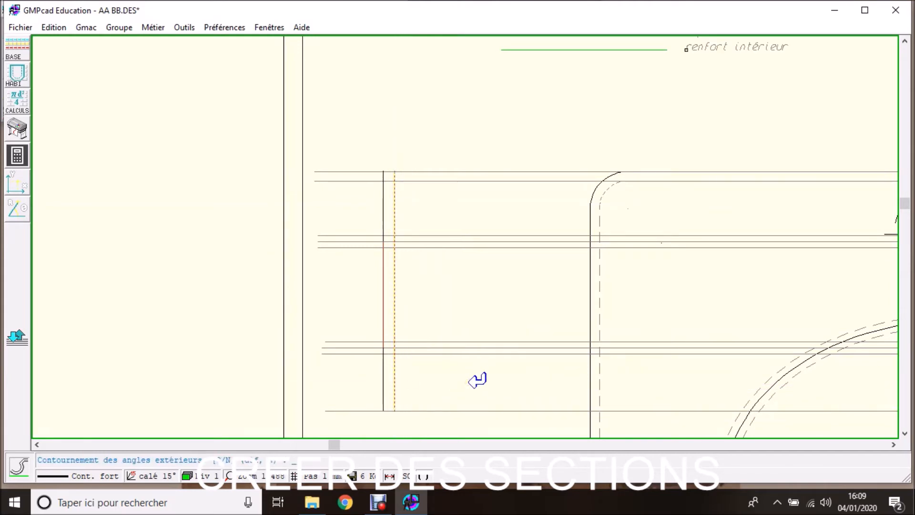
key("Return")
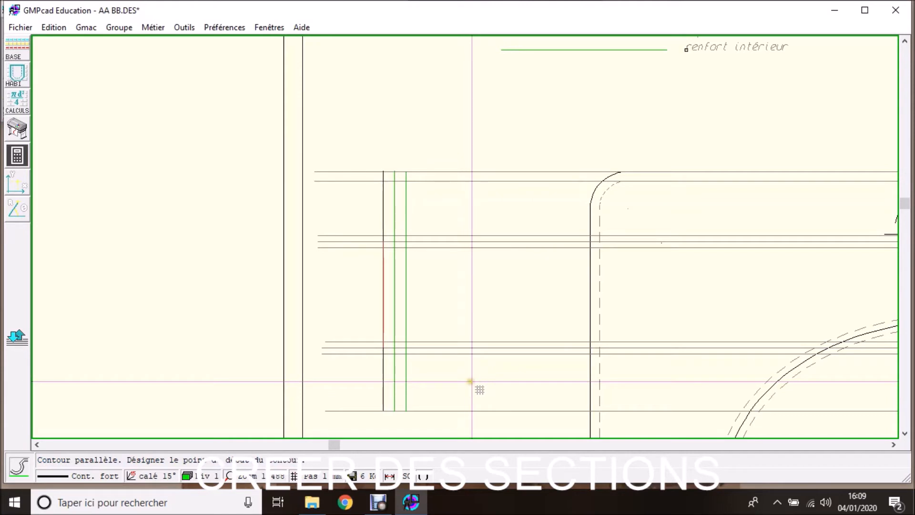
Step: Move section B-B's line nearest the plate to the blue level used for the self-adhesive underside, without duplicating it
scroll(519, 257, "down", 3)
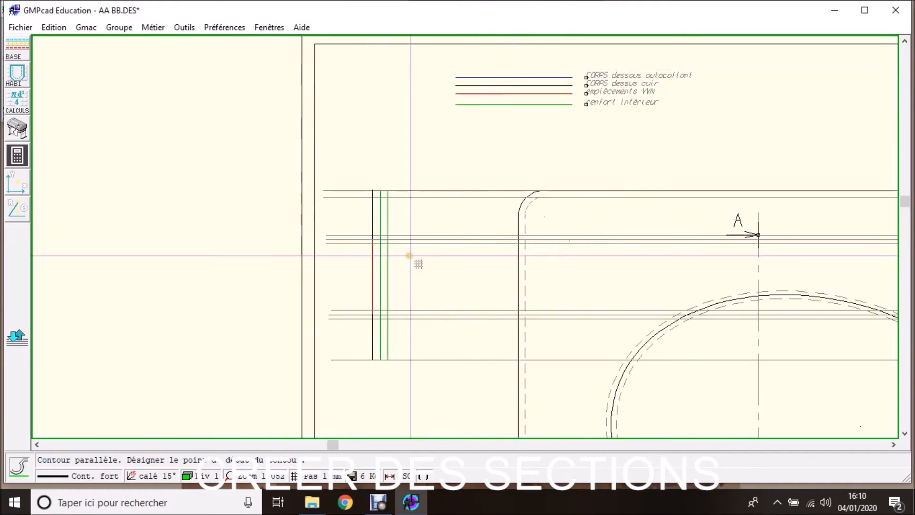
right_click(347, 50)
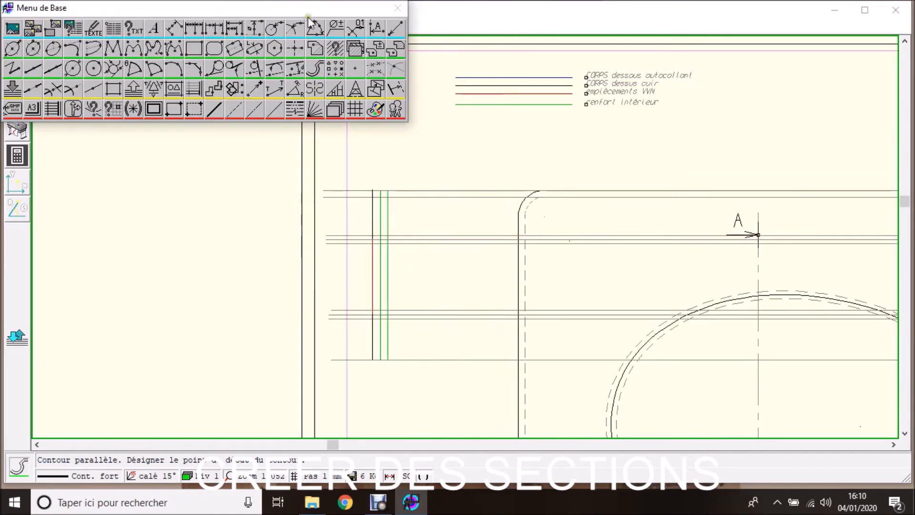
left_click(379, 89)
left_click(422, 216)
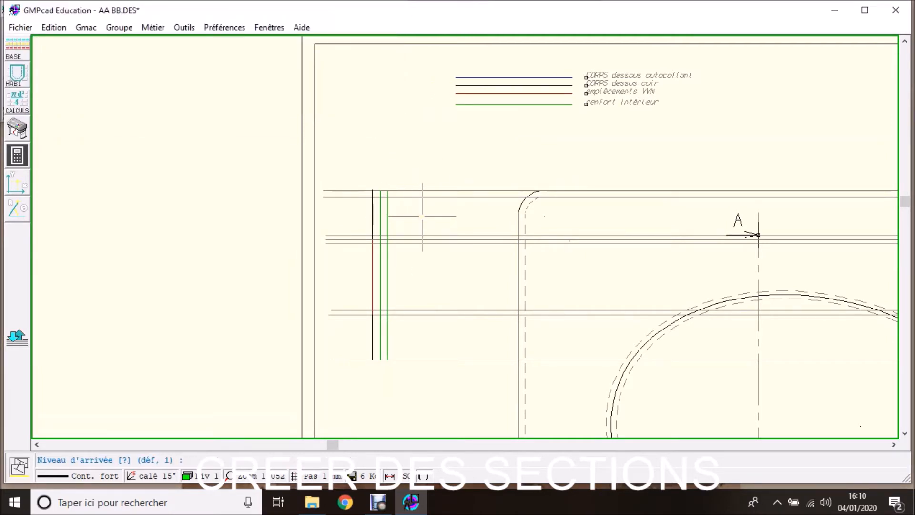
key("Return")
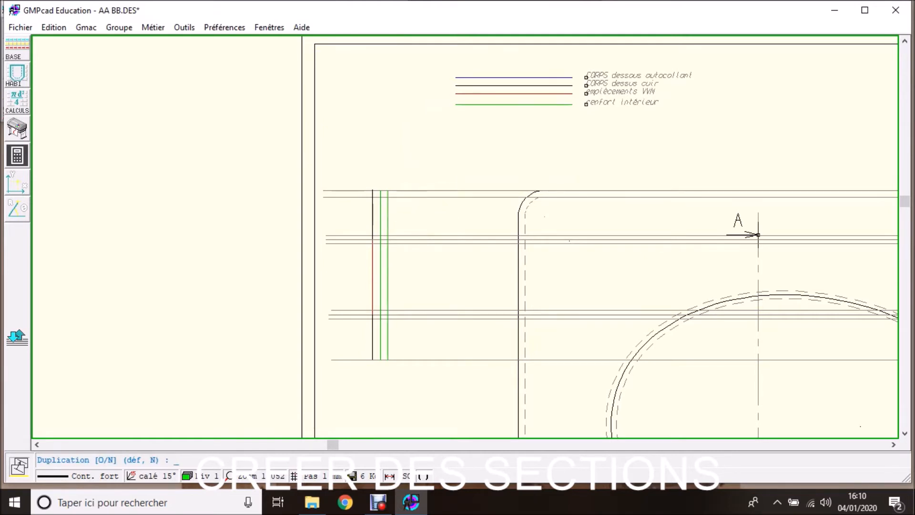
key("Return")
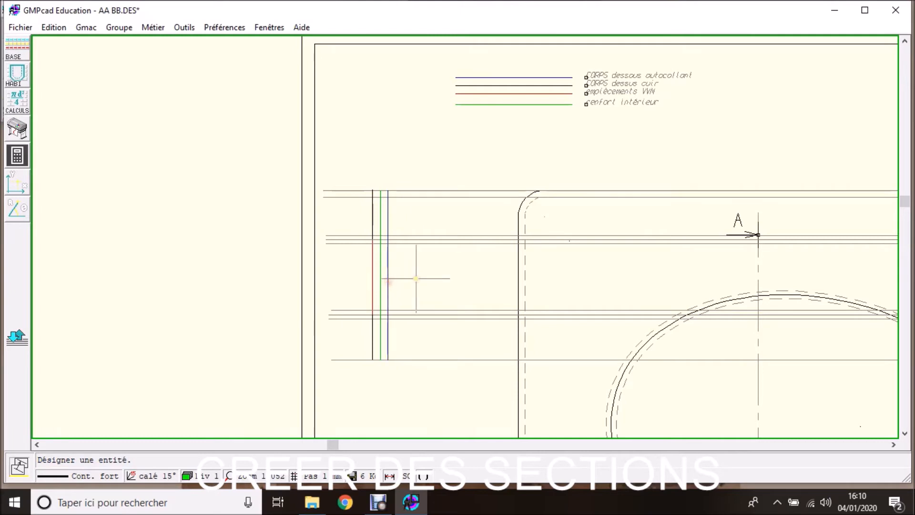
Step: Inspect the upper stitch marks of section A-A and set the working level to 98
scroll(416, 278, "down", 3)
scroll(465, 236, "up", 5)
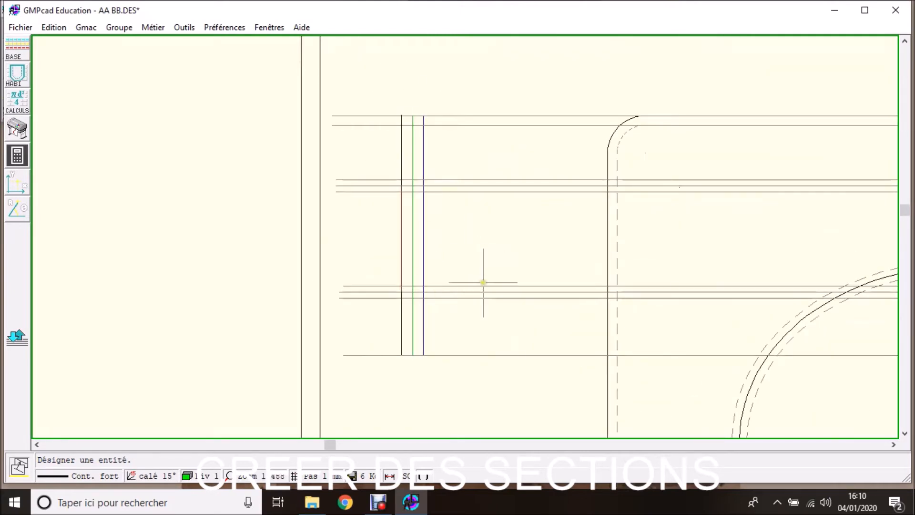
scroll(482, 259, "down", 1)
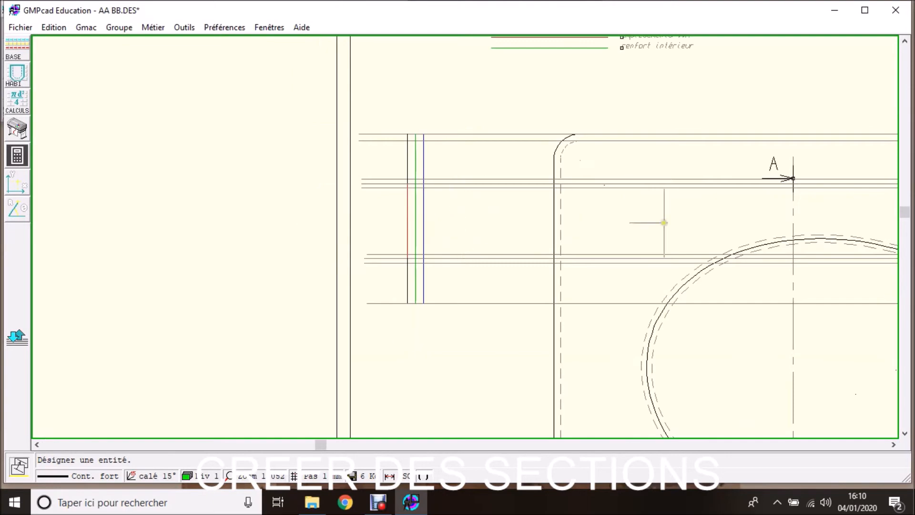
scroll(756, 224, "down", 1)
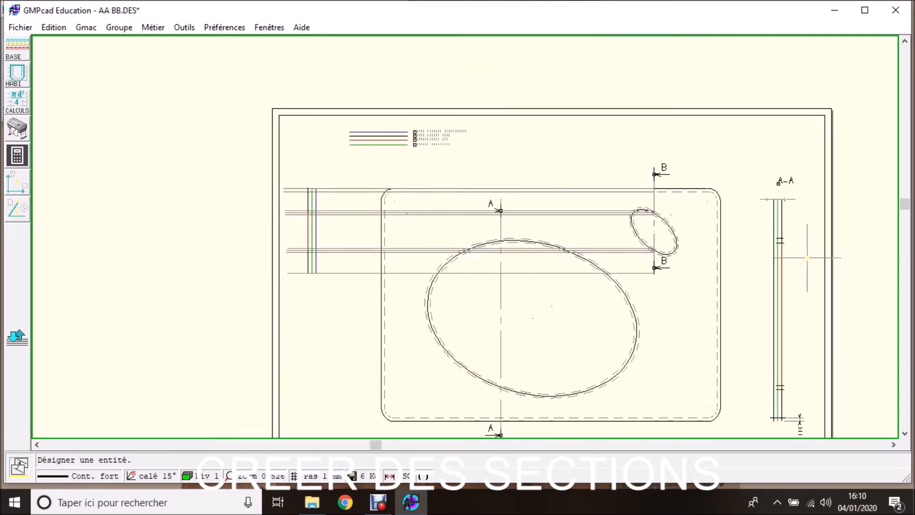
scroll(792, 275, "up", 1)
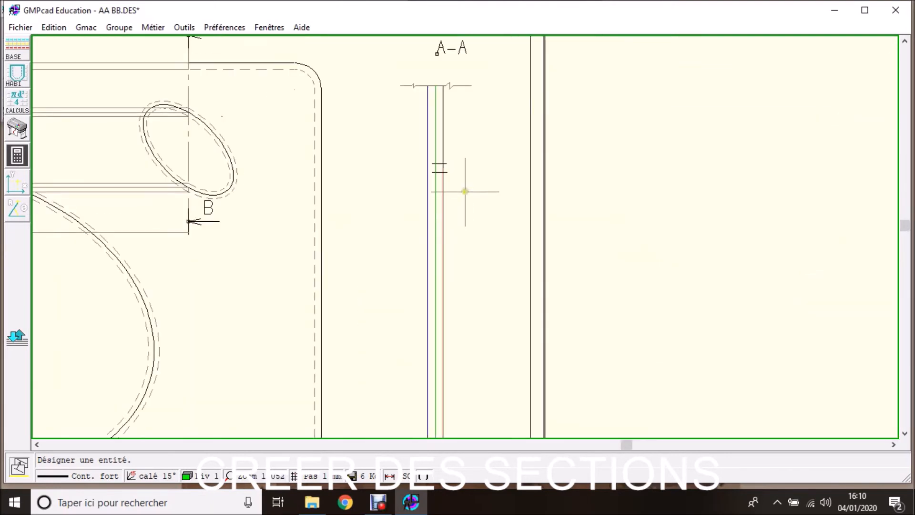
scroll(464, 191, "up", 2)
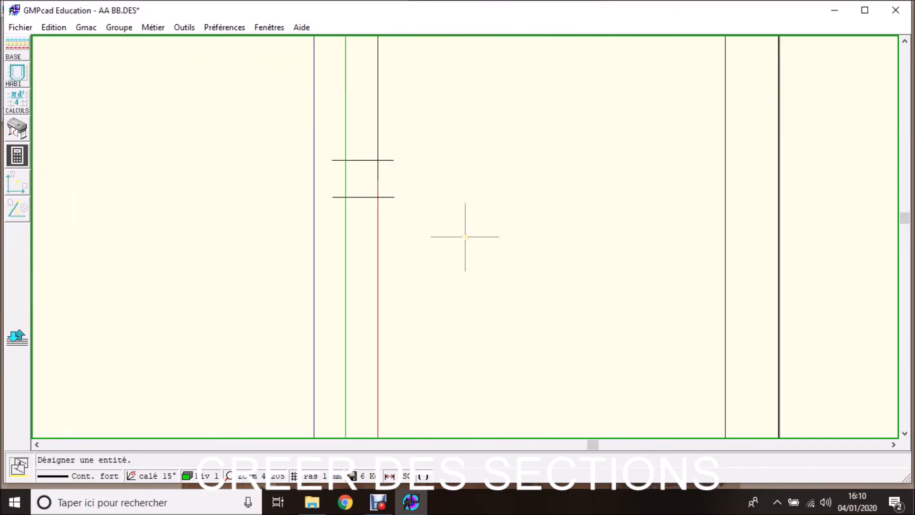
left_click(17, 48)
left_click(194, 67)
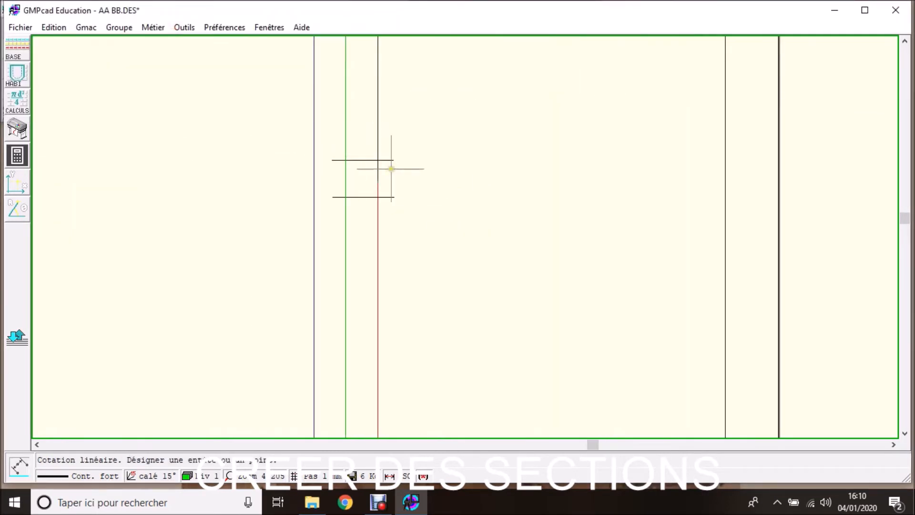
right_click(398, 169)
left_click(335, 111)
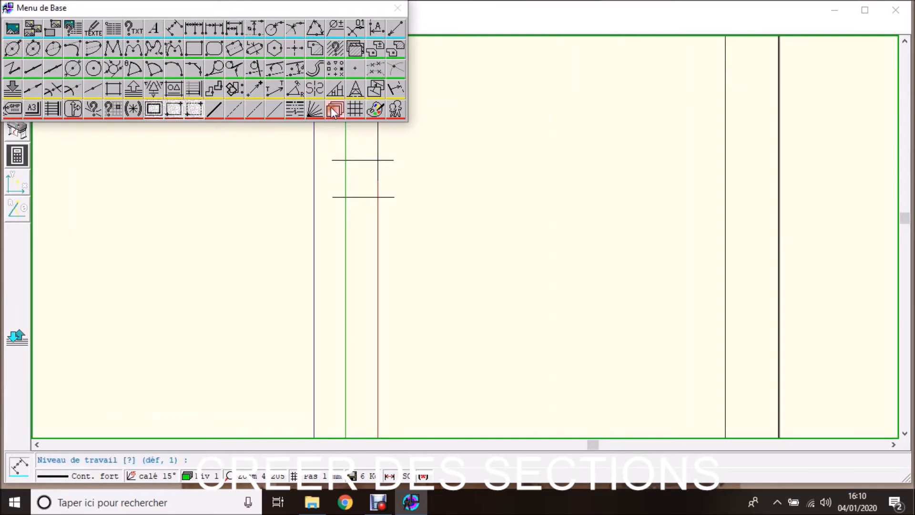
type("98")
key("Return")
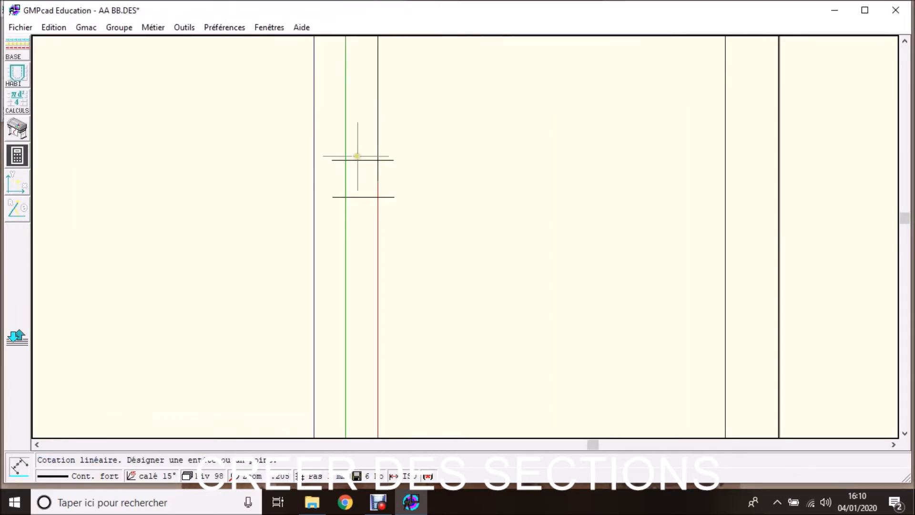
left_click(393, 160)
left_click(378, 166)
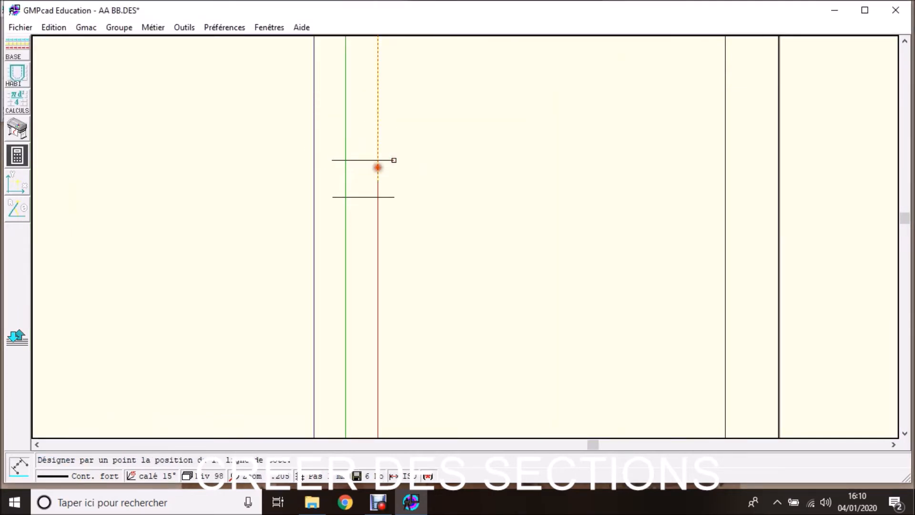
key("Escape")
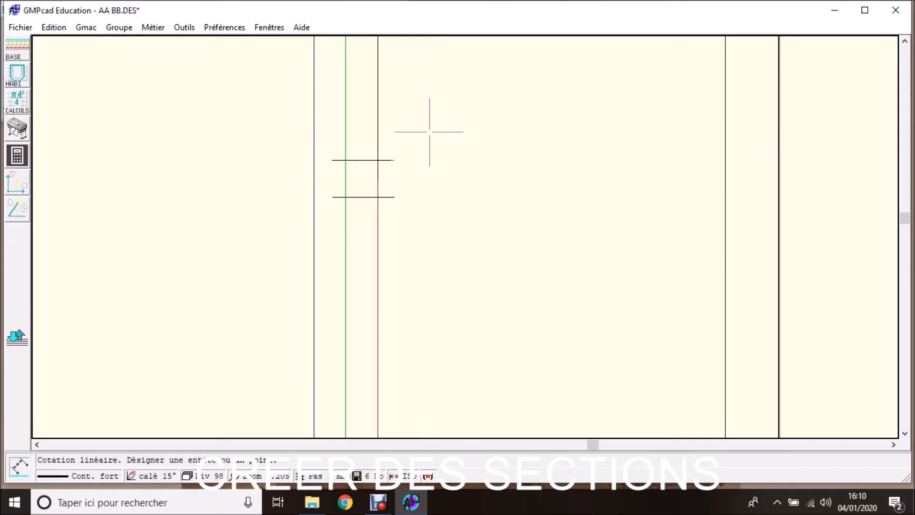
Step: Draw a 1.5 mm horizontal segment towards the plate from where section B-B's green line crosses the top line of the upper projection trio
scroll(71, 278, "down", 7)
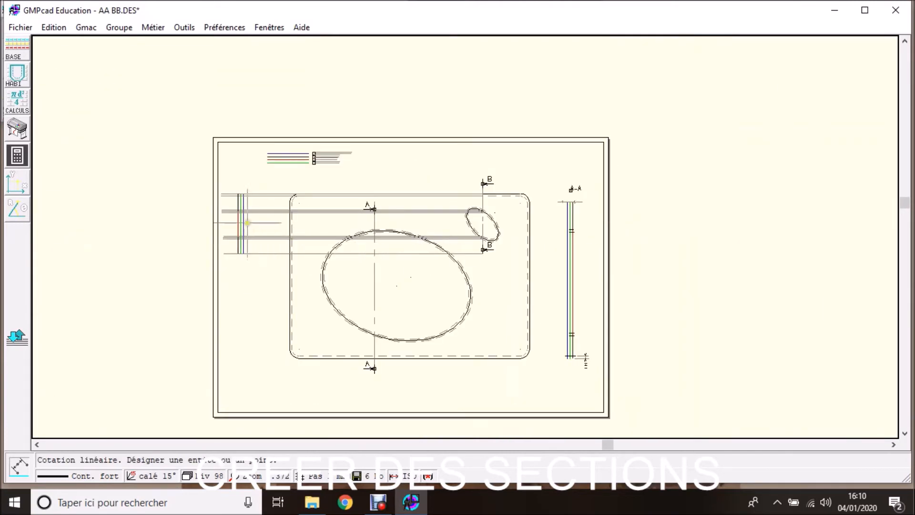
scroll(241, 224, "down", 5)
scroll(440, 219, "down", 1)
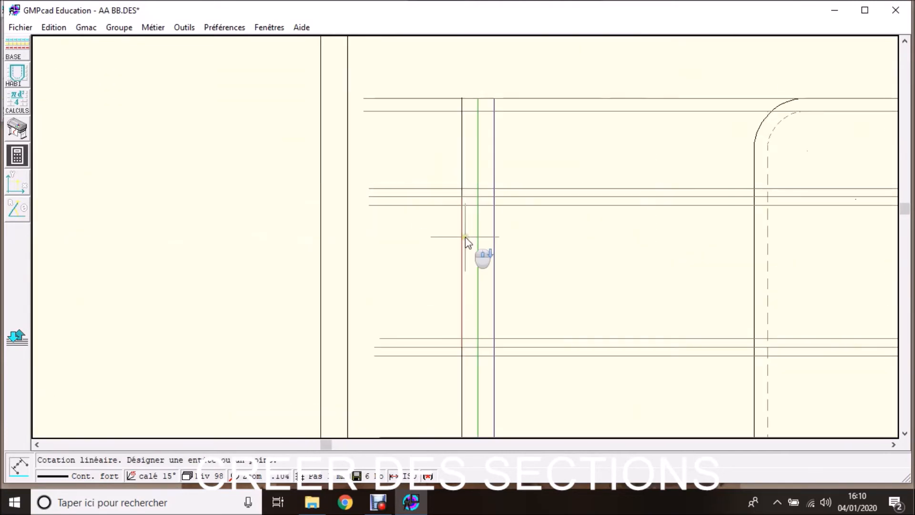
scroll(547, 156, "up", 1)
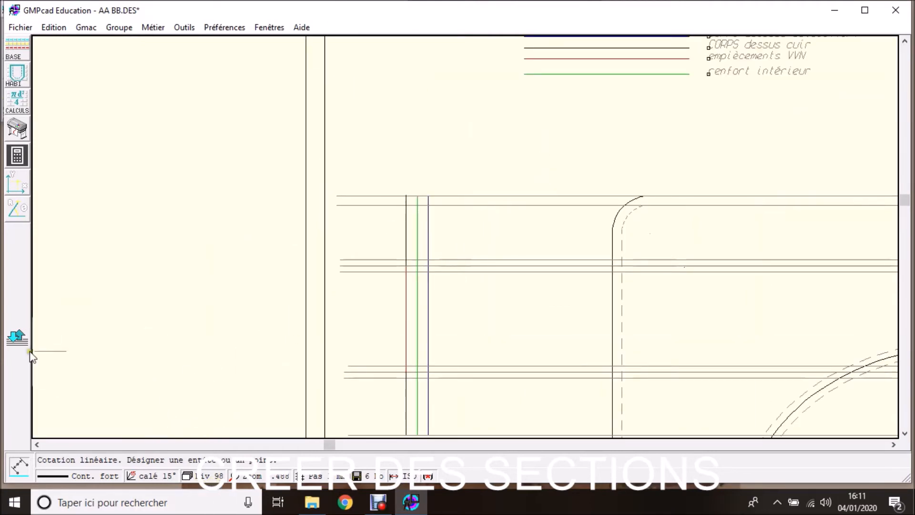
scroll(457, 271, "down", 1)
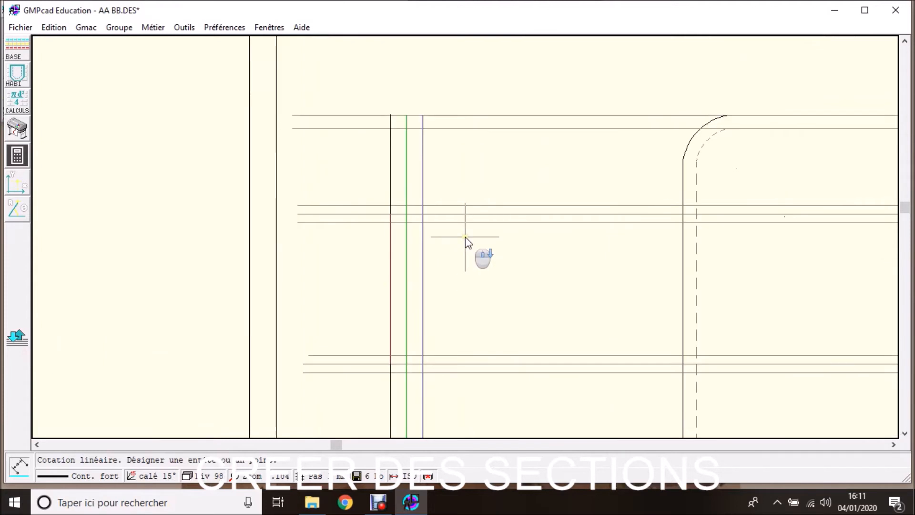
scroll(465, 237, "down", 1)
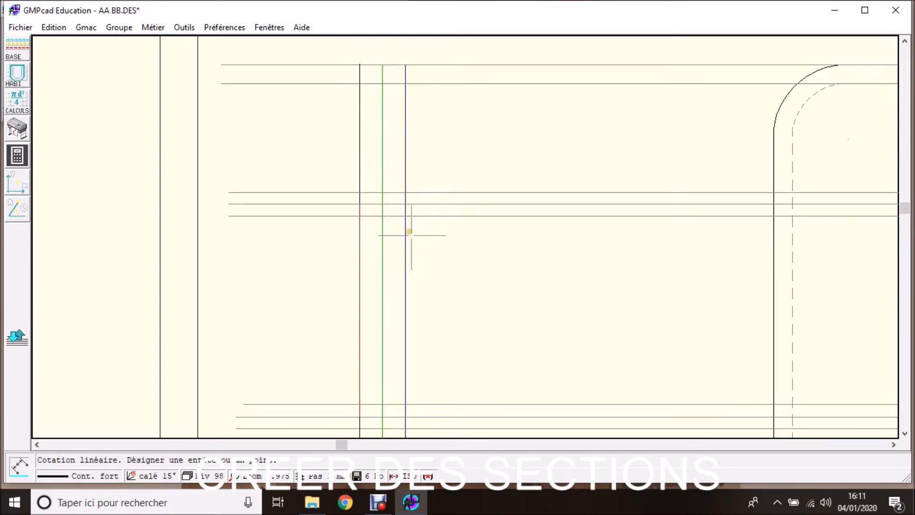
key("Escape")
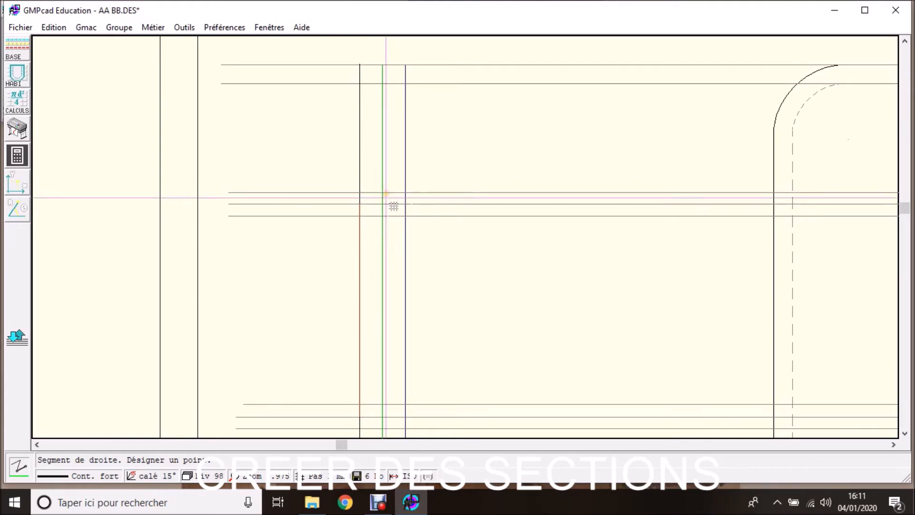
left_click(382, 192)
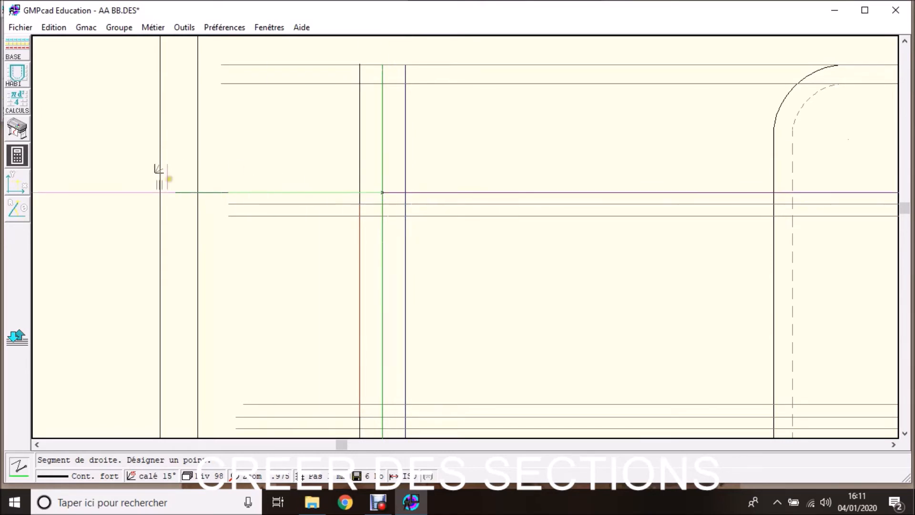
left_click(16, 184)
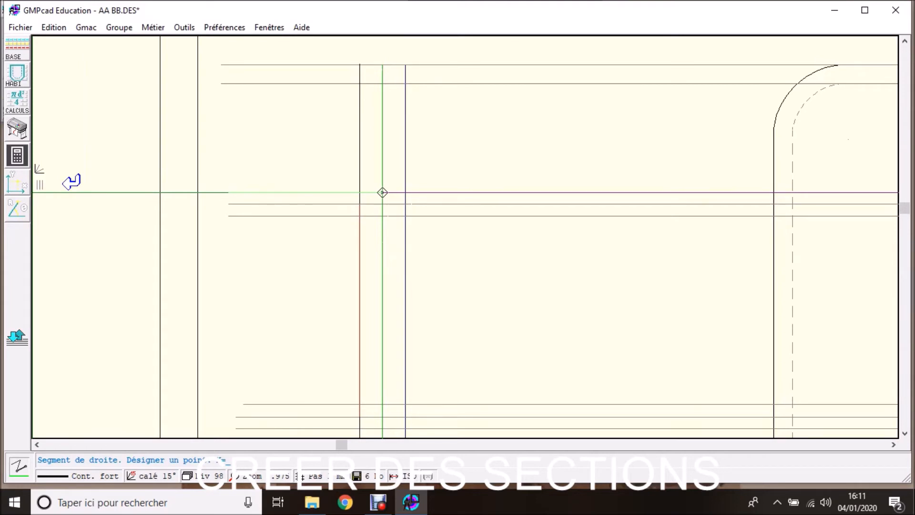
type("1")
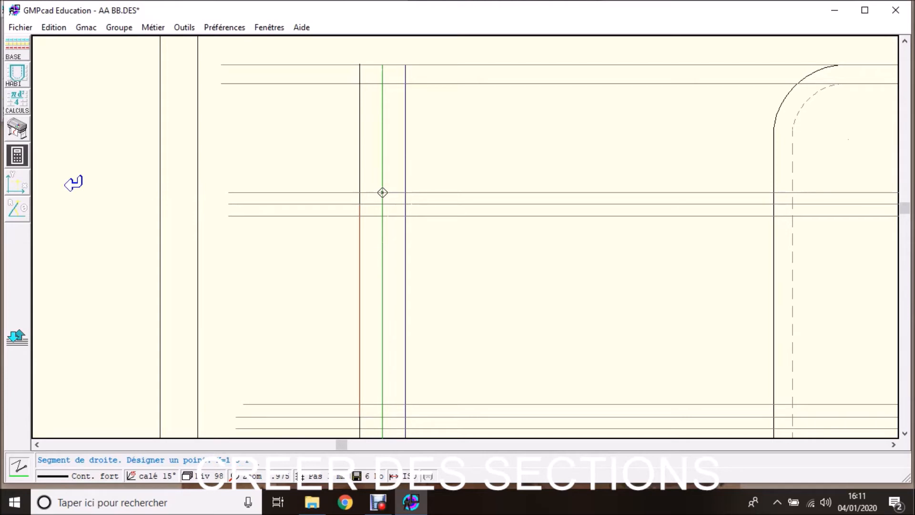
key("Return")
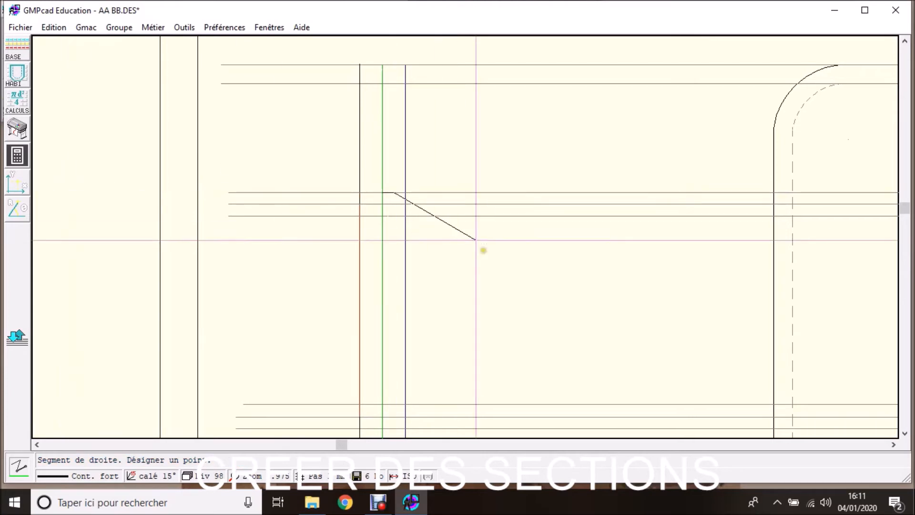
right_click(506, 258)
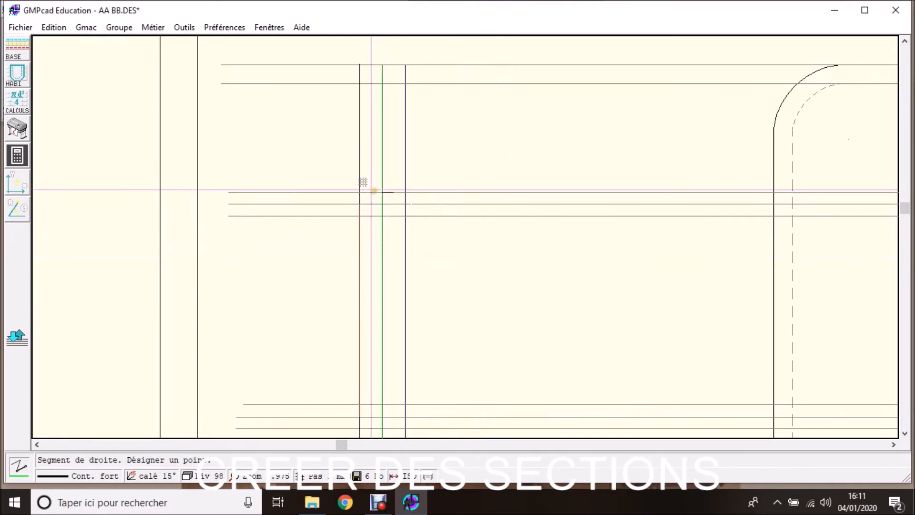
Step: Draw a horizontal segment with an X offset of -1.5 from the black line's crossing with the same projection line
left_click(359, 192)
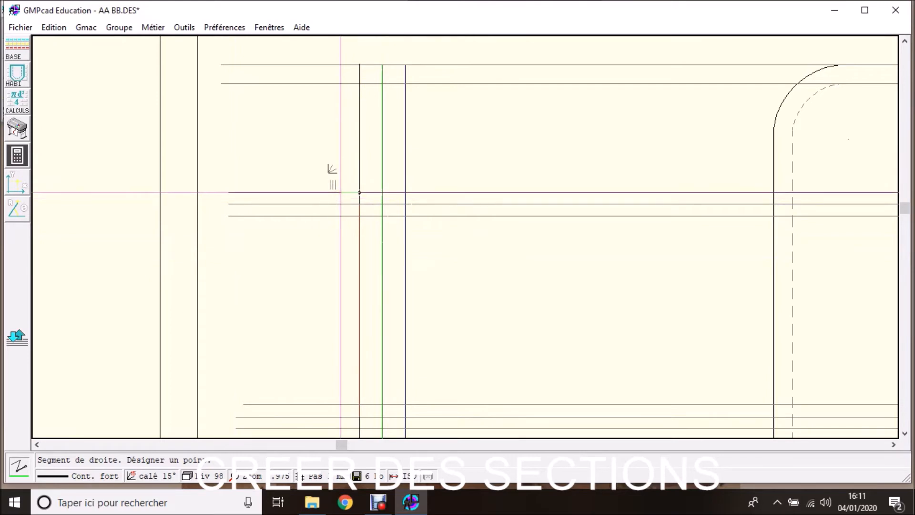
left_click(24, 187)
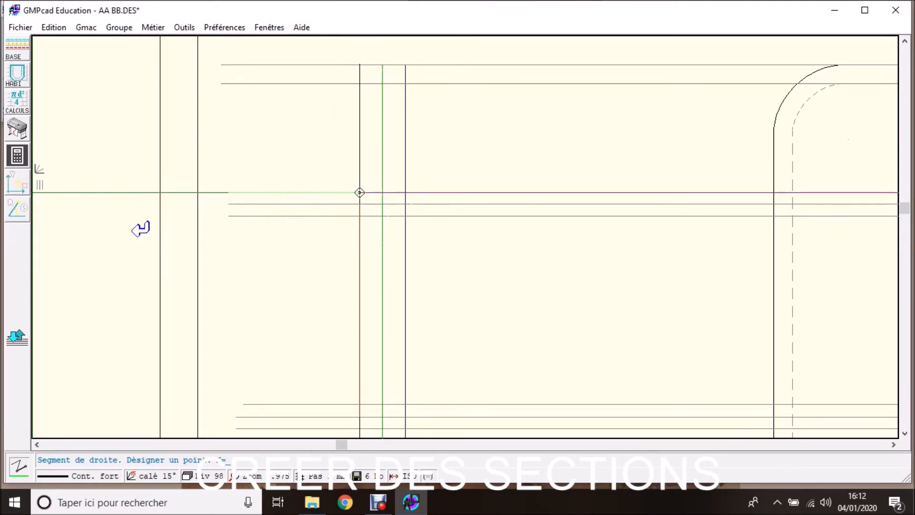
type("-1.5 Y=")
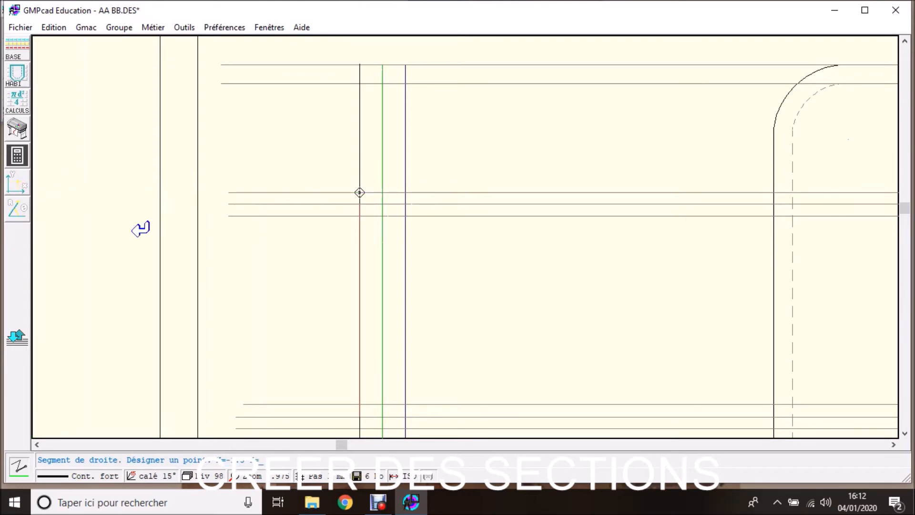
key("Return")
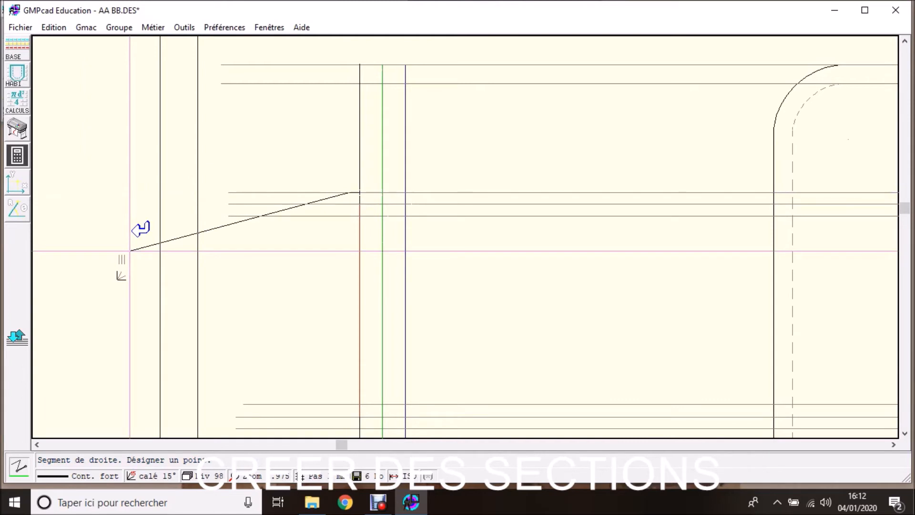
Step: Join the two short segments with a horizontal segment between the green and black lines to complete the upper stitch mark
scroll(460, 245, "down", 2)
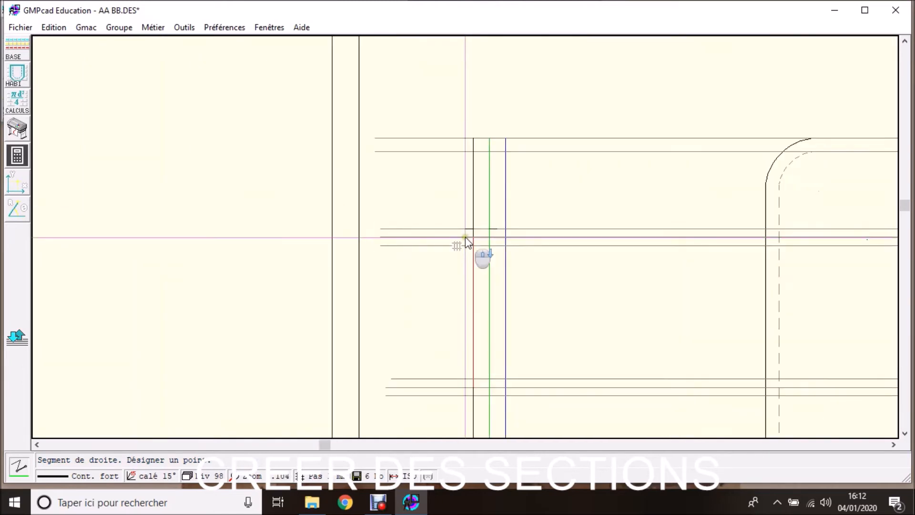
scroll(466, 238, "up", 2)
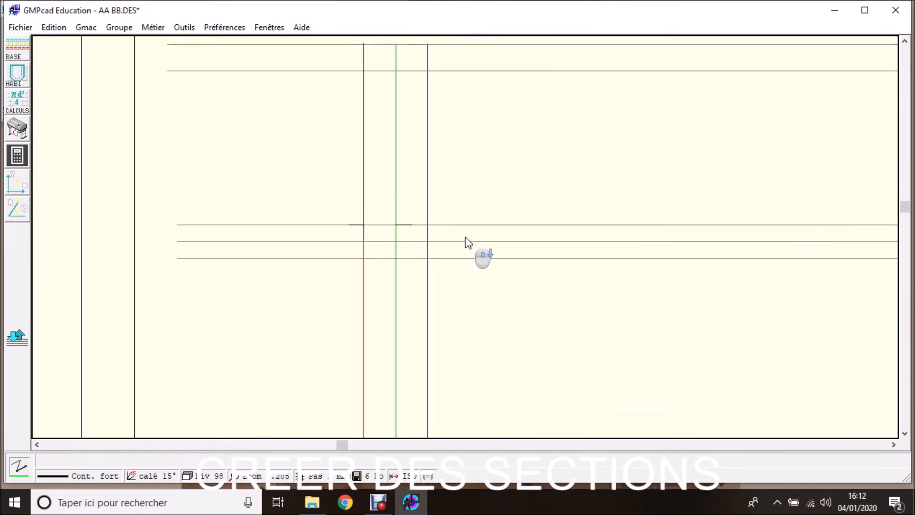
scroll(465, 237, "up", 4)
left_click(367, 219)
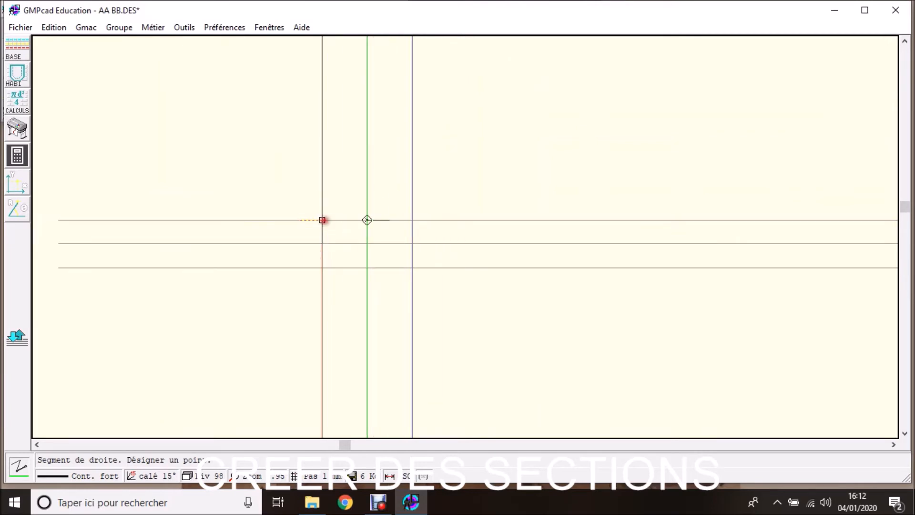
scroll(465, 239, "down", 6)
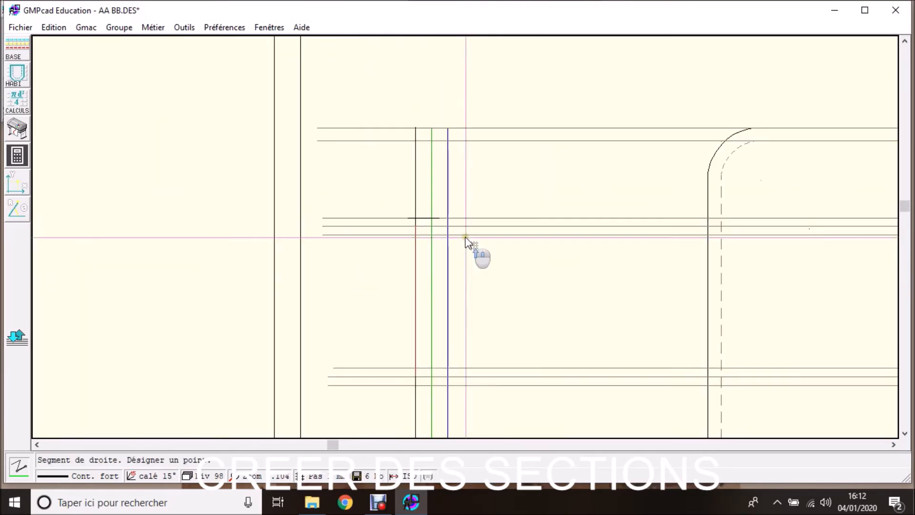
right_click(553, 235)
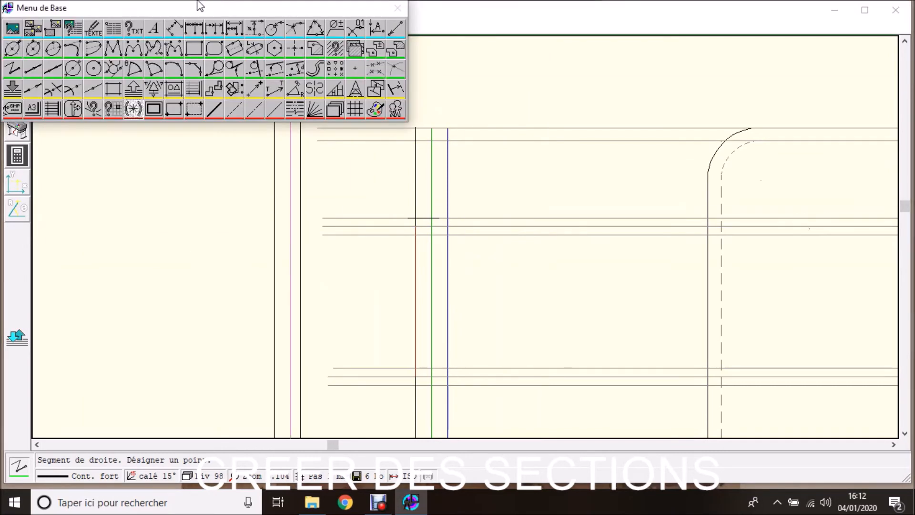
Step: Delete the upper trio's top and middle projection lines, the lower trio's middle line, and the projection line at the section's upper end
left_click(92, 88)
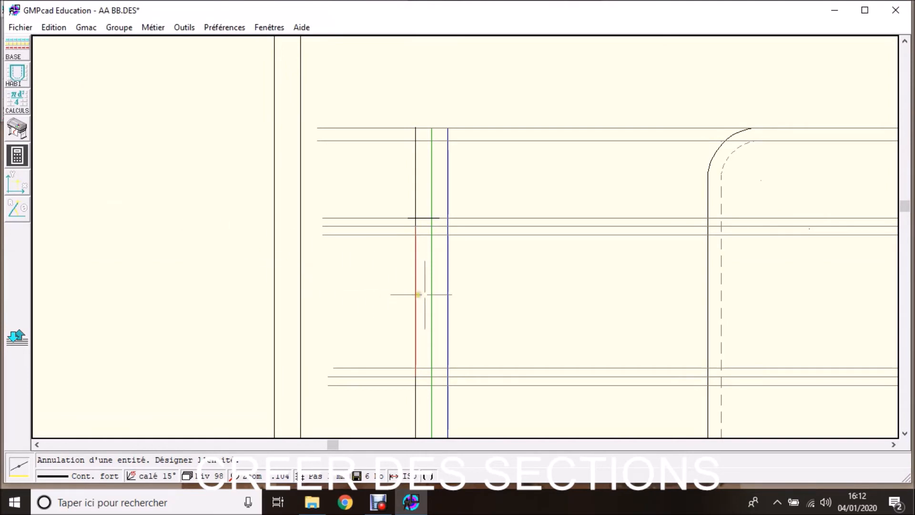
right_click(504, 230)
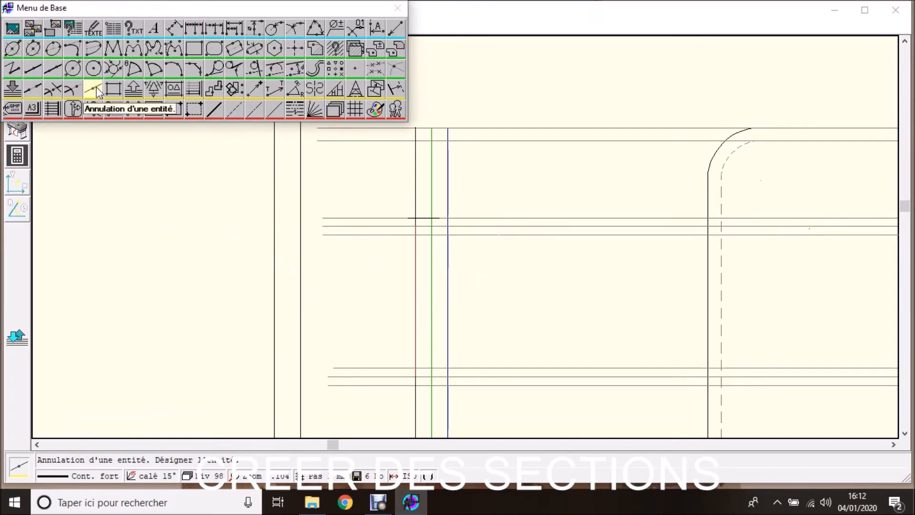
left_click(97, 90)
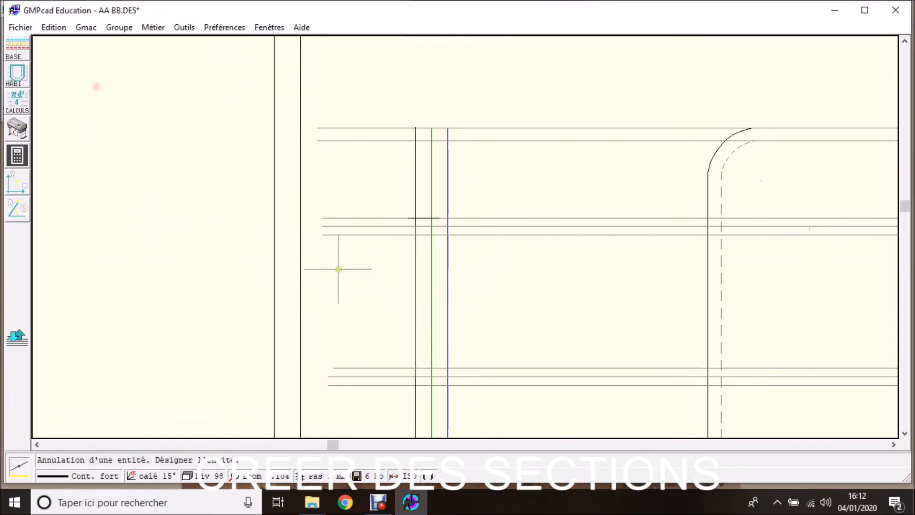
left_click(509, 218)
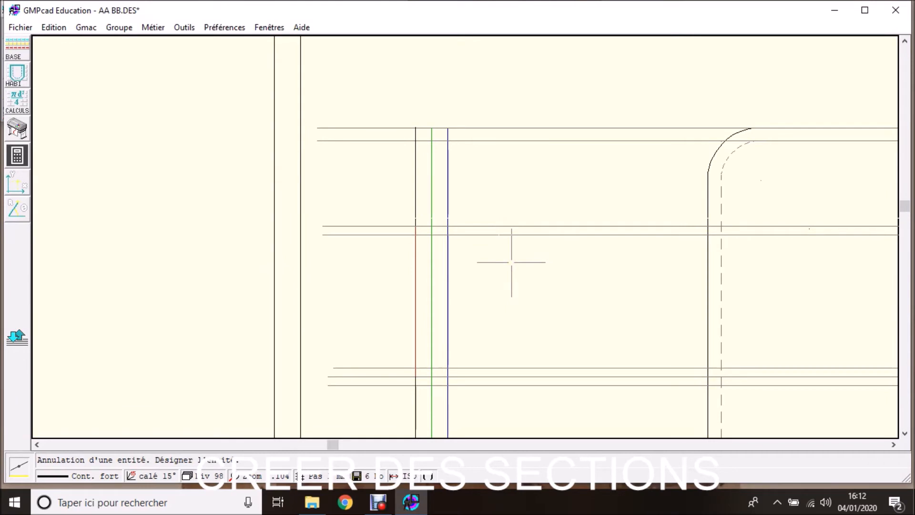
scroll(511, 262, "down", 1)
scroll(465, 236, "up", 1)
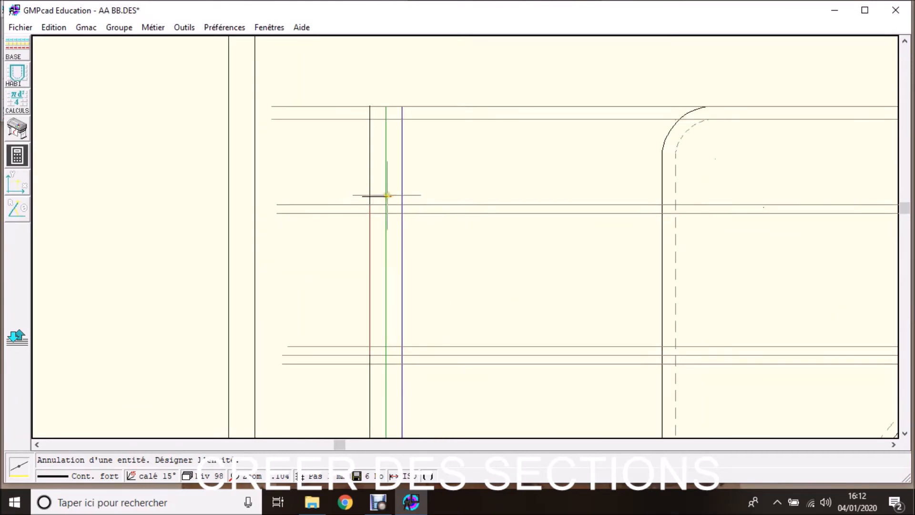
left_click(426, 206)
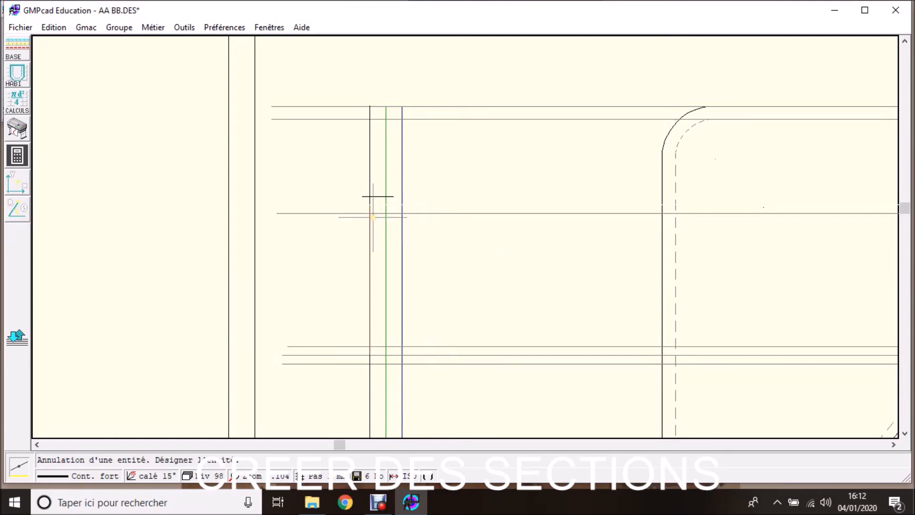
left_click(485, 355)
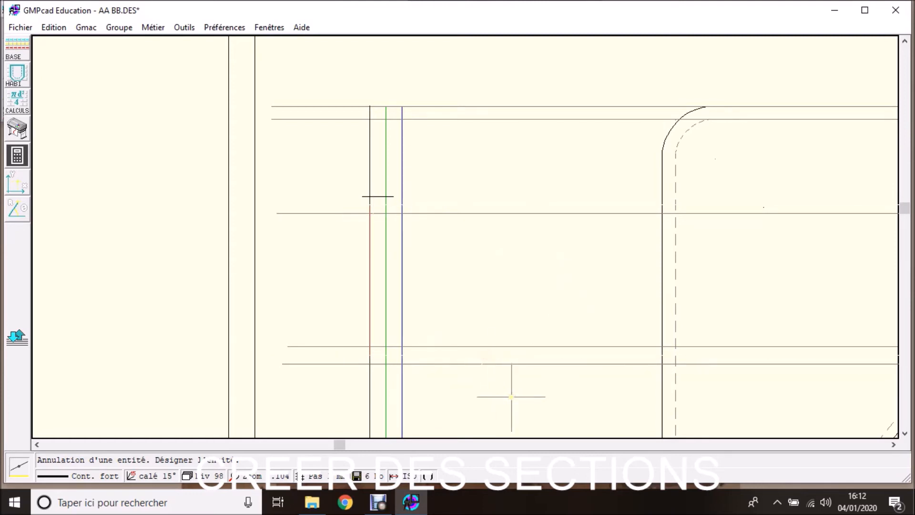
left_click(481, 107)
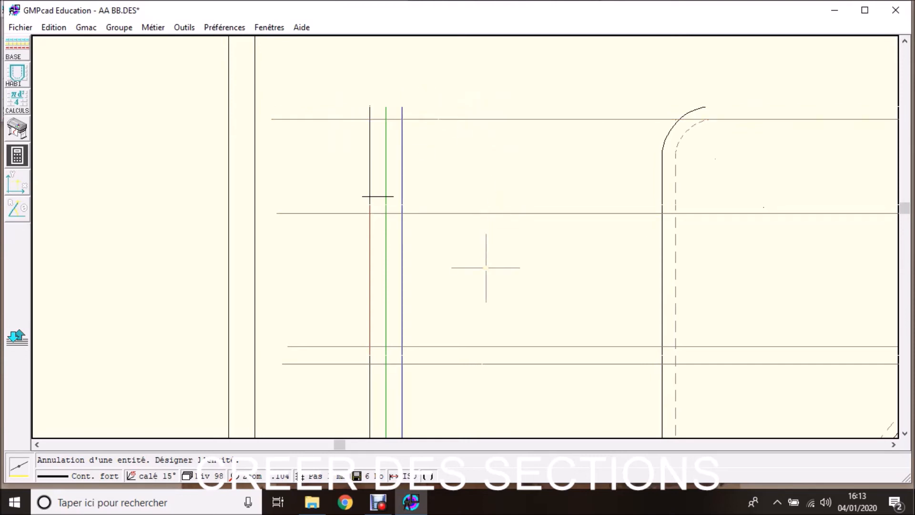
Step: Draw two vertical guide segments from both ends of the upper stitch mark down to the lowest projection line
scroll(486, 267, "down", 3)
scroll(466, 238, "up", 4)
scroll(464, 173, "down", 3)
scroll(468, 238, "up", 1)
scroll(469, 233, "down", 2)
scroll(470, 223, "up", 5)
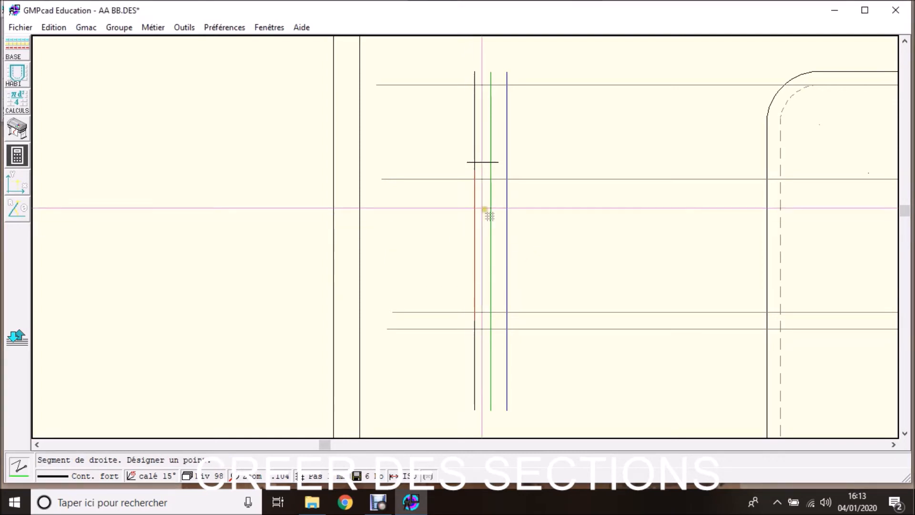
left_click(498, 162)
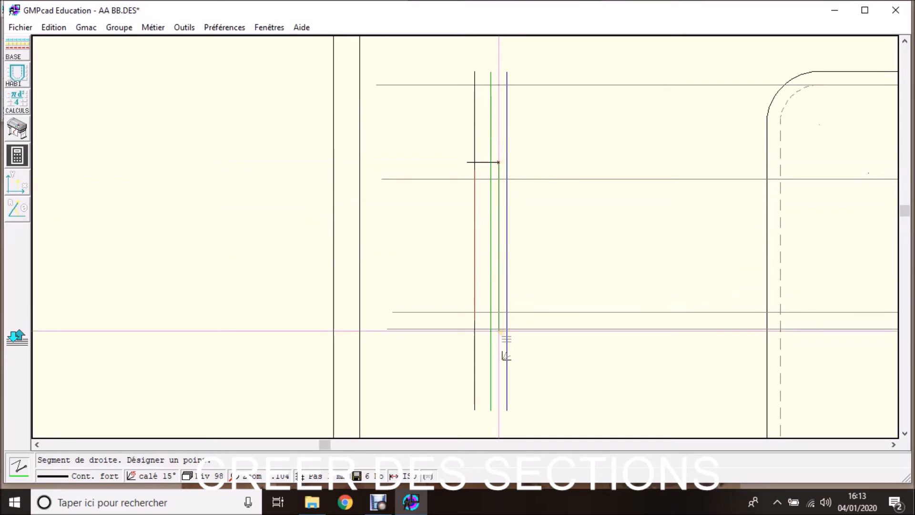
left_click(498, 328)
right_click(540, 353)
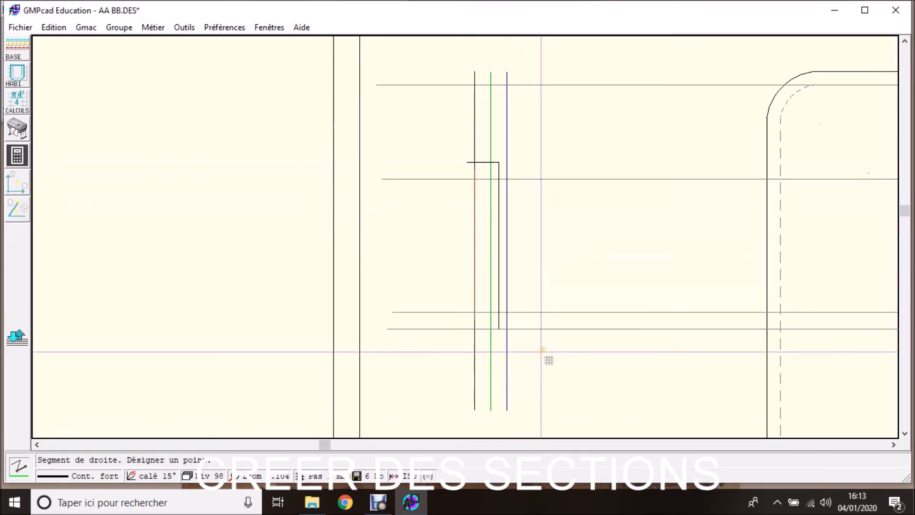
left_click(467, 162)
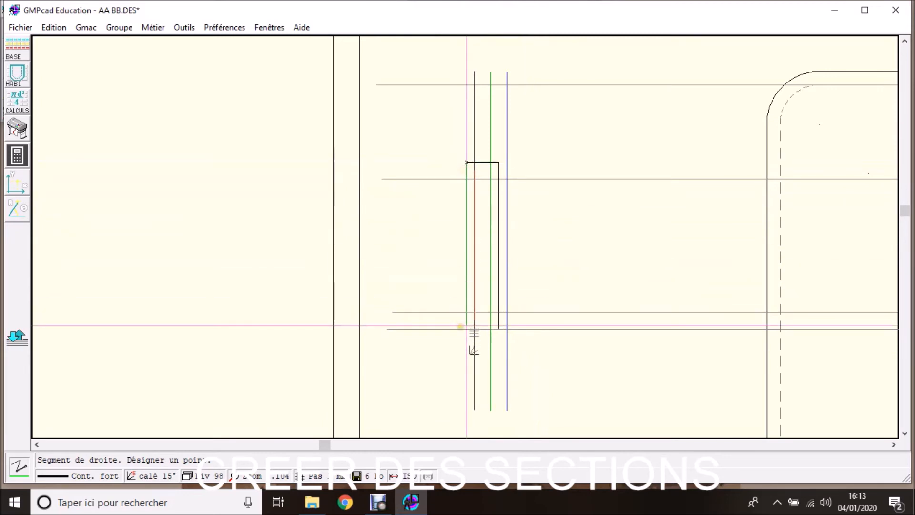
left_click(467, 329)
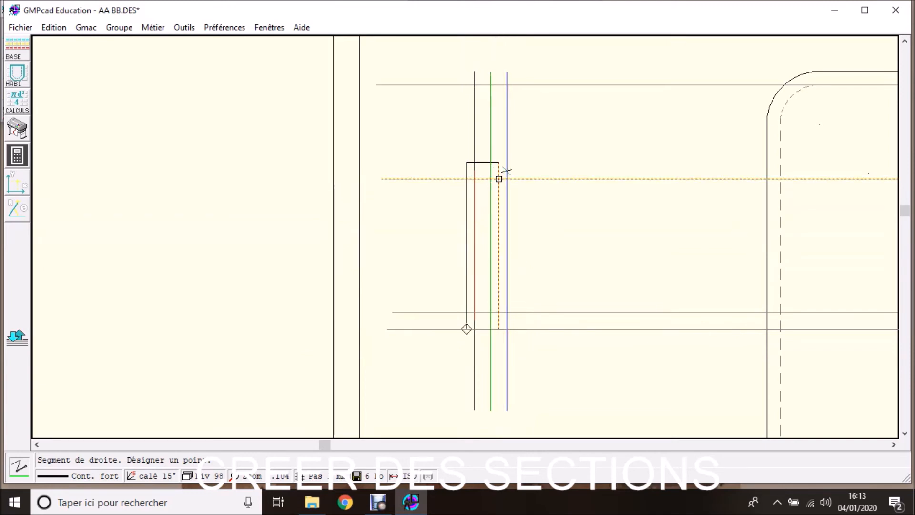
Step: Draw the second stitch mark between the guides along the upper trio's remaining line and trim the guides between the two marks
left_click(466, 179)
right_click(325, 173)
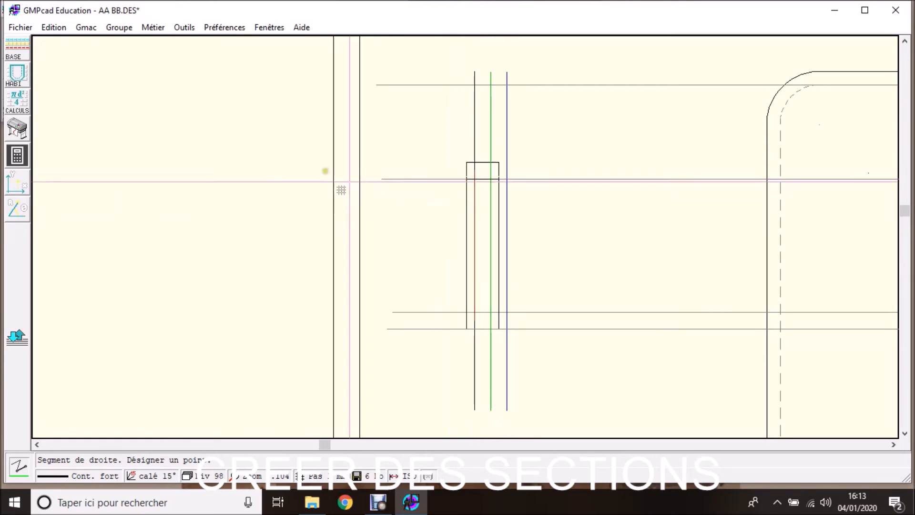
left_click(51, 89)
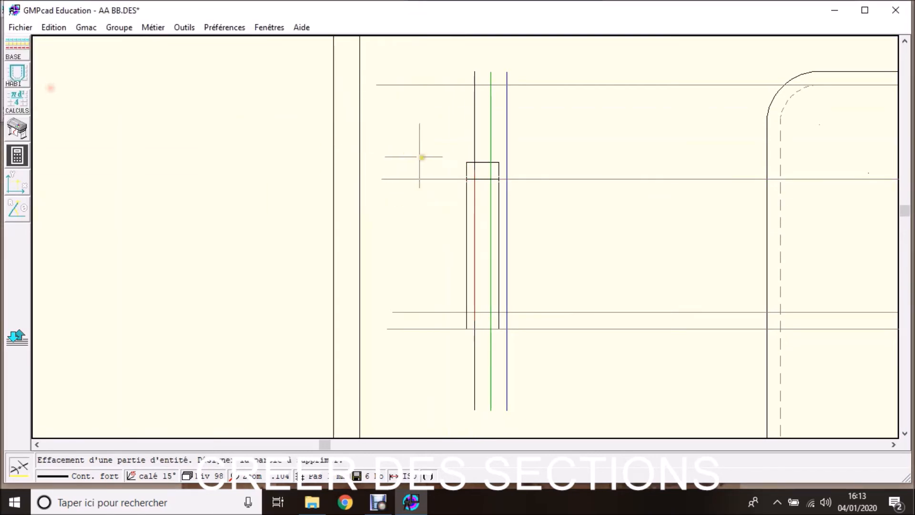
left_click(466, 170)
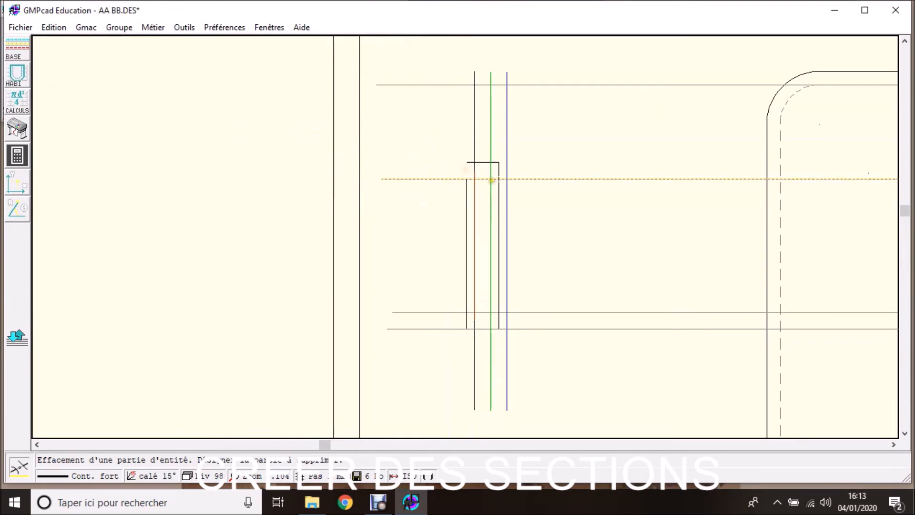
left_click(503, 172)
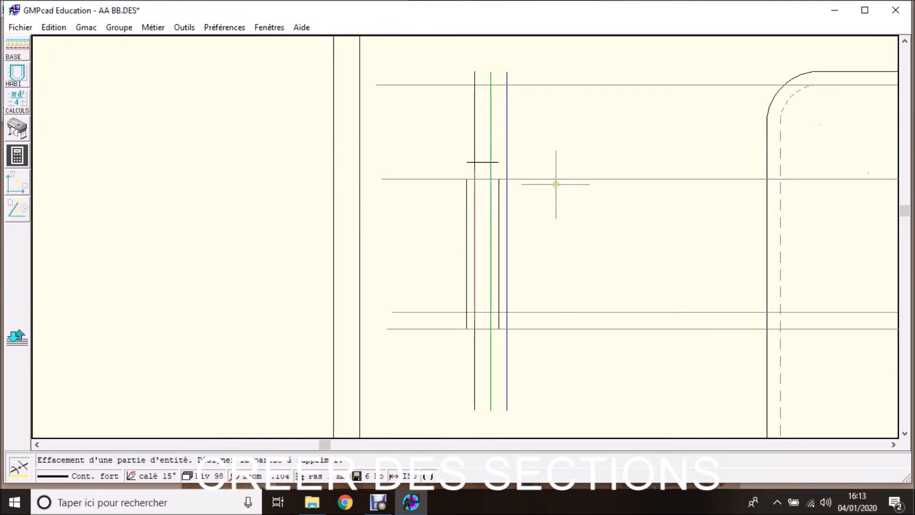
Step: Delete the long projection line passing through the second stitch mark
right_click(432, 114)
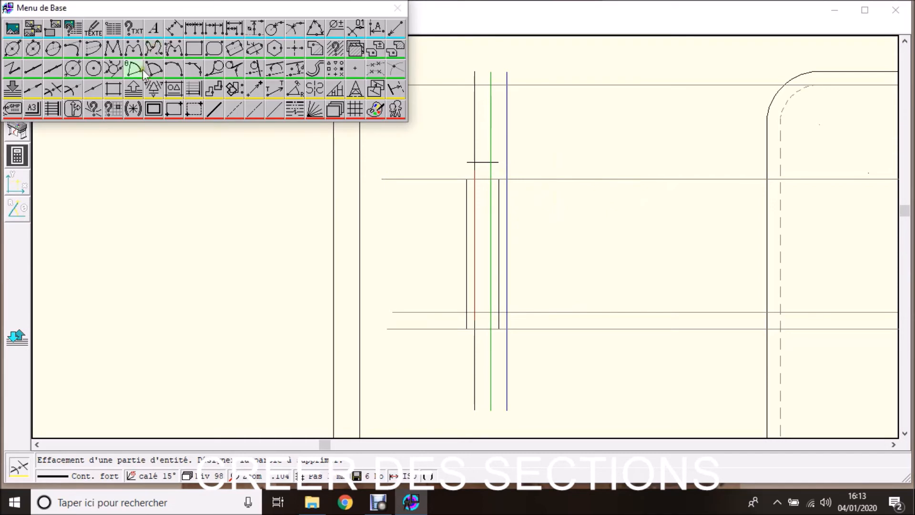
left_click(92, 90)
left_click(395, 179)
scroll(413, 207, "down", 2)
scroll(465, 236, "up", 2)
right_click(538, 222)
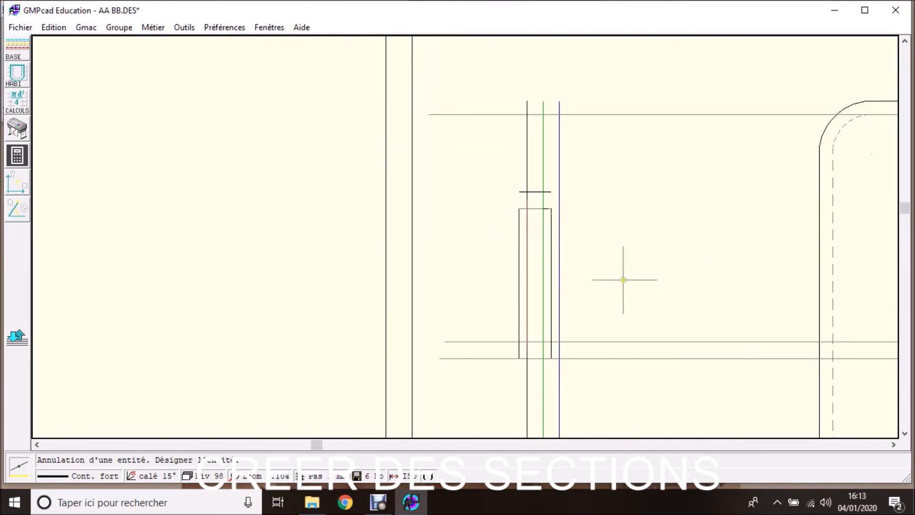
Step: Draw the third stitch mark between the vertical guides along the upper of the two remaining lower projection lines
scroll(465, 236, "down", 1)
scroll(465, 236, "up", 1)
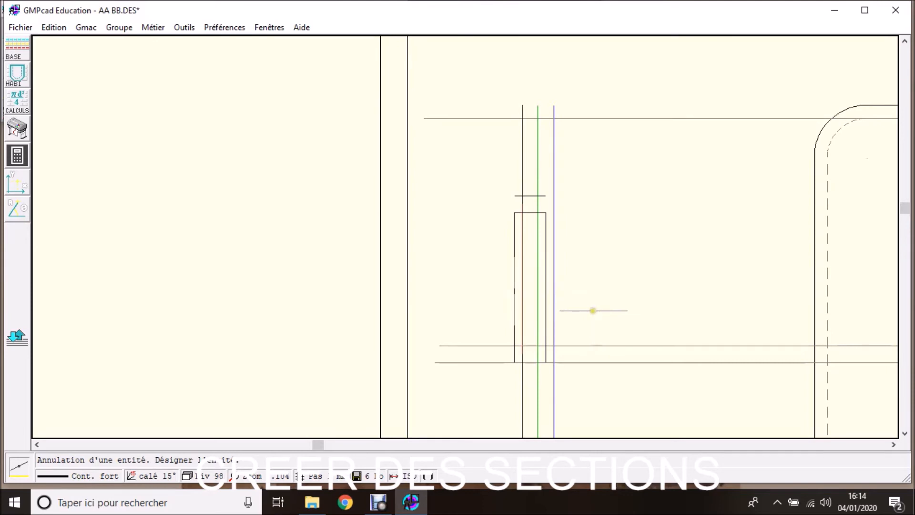
scroll(465, 237, "down", 2)
scroll(465, 236, "up", 1)
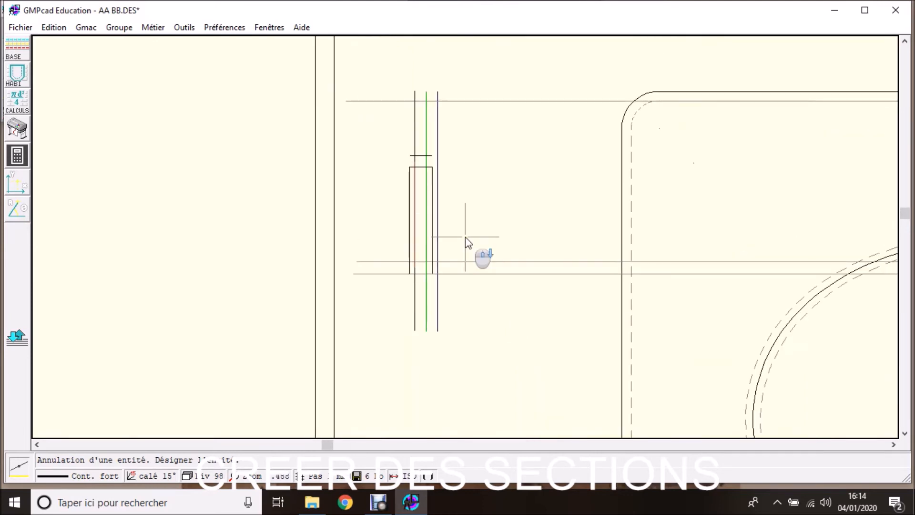
scroll(465, 236, "up", 1)
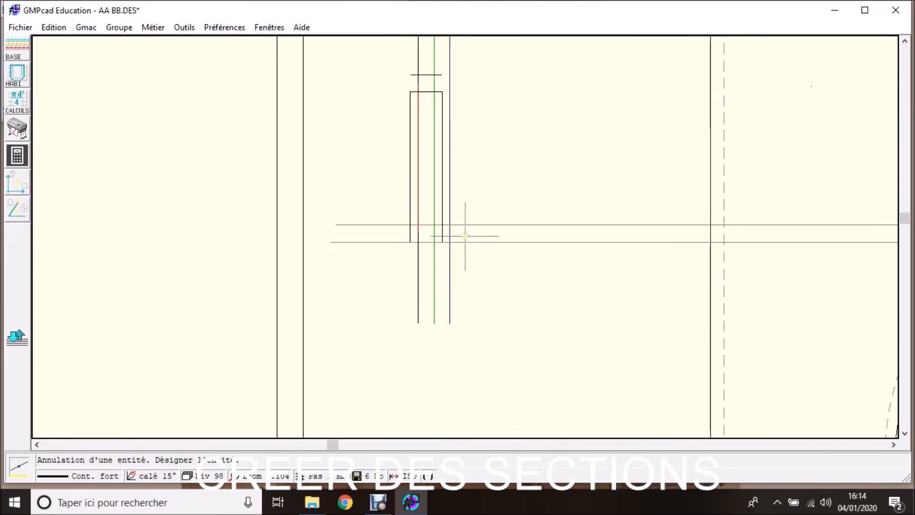
key("Escape")
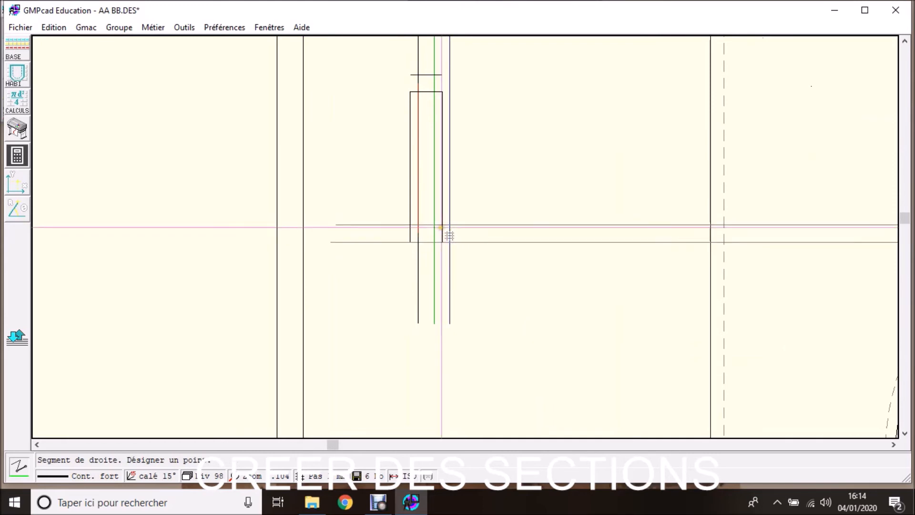
left_click(443, 225)
left_click(410, 225)
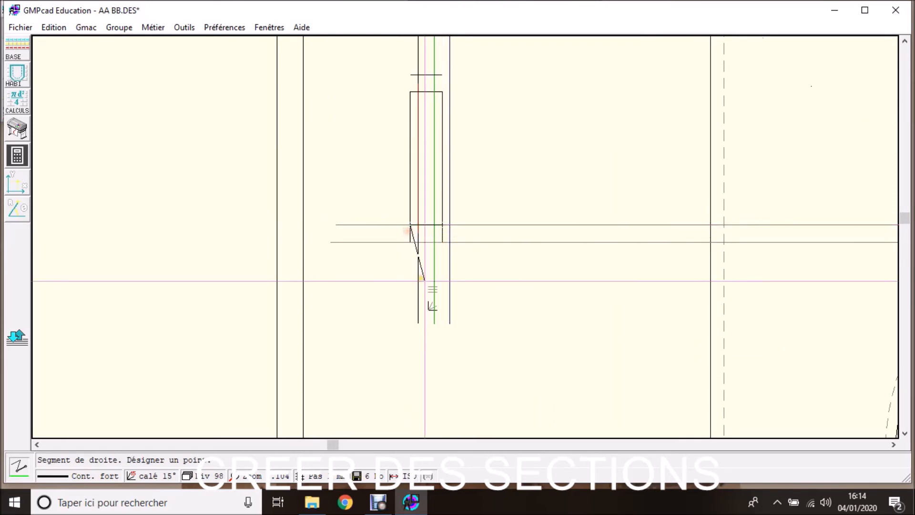
right_click(423, 280)
Step: Trim both vertical guides between the second and third stitch marks and delete the projection line through the third mark
left_click(59, 90)
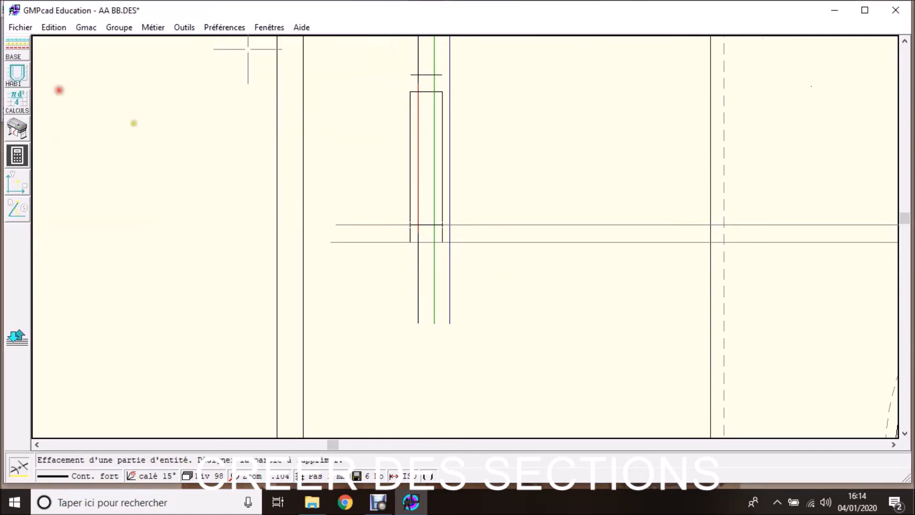
left_click(408, 156)
left_click(441, 151)
right_click(188, 55)
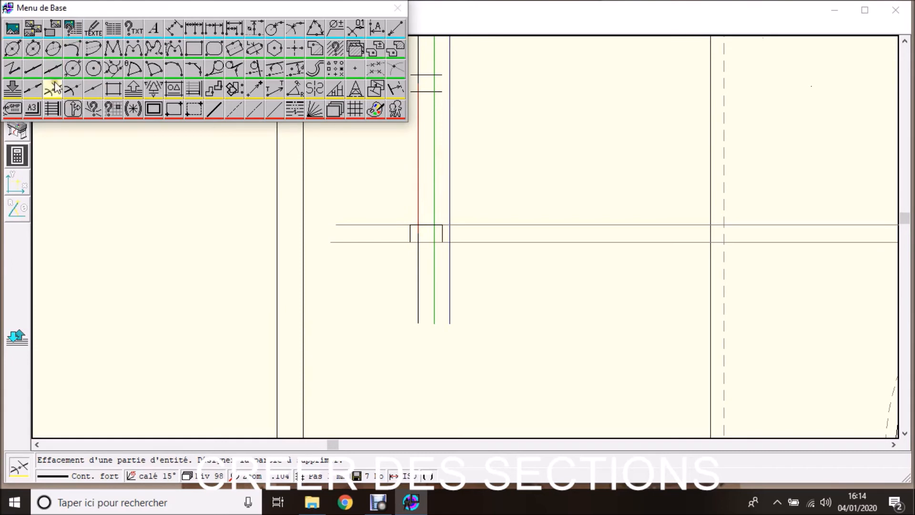
left_click(93, 90)
left_click(361, 225)
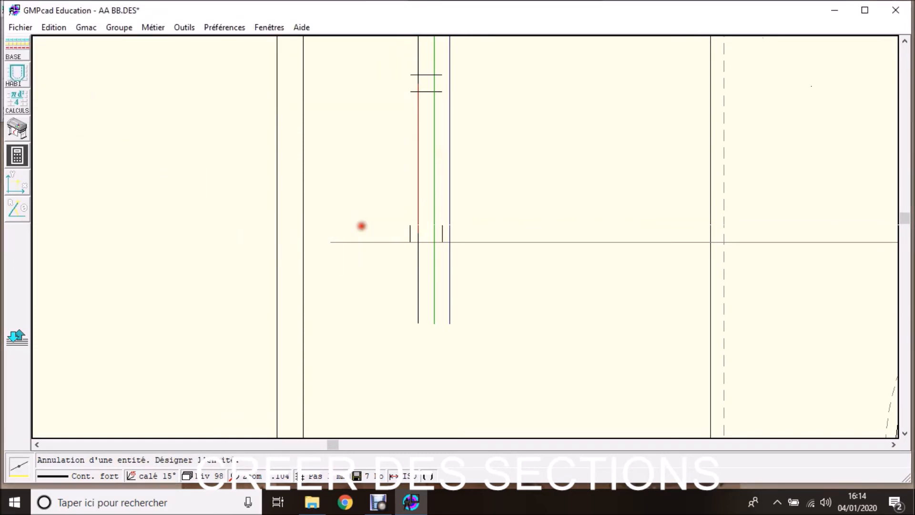
Step: Trim the short guide stubs between the third stitch mark and the lowest projection line
scroll(465, 237, "up", 2)
scroll(465, 236, "down", 4)
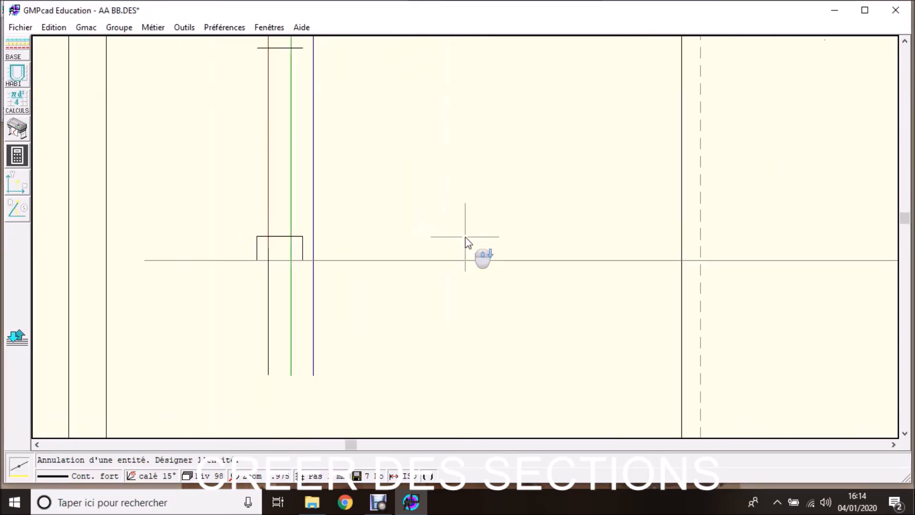
scroll(465, 236, "down", 1)
right_click(465, 237)
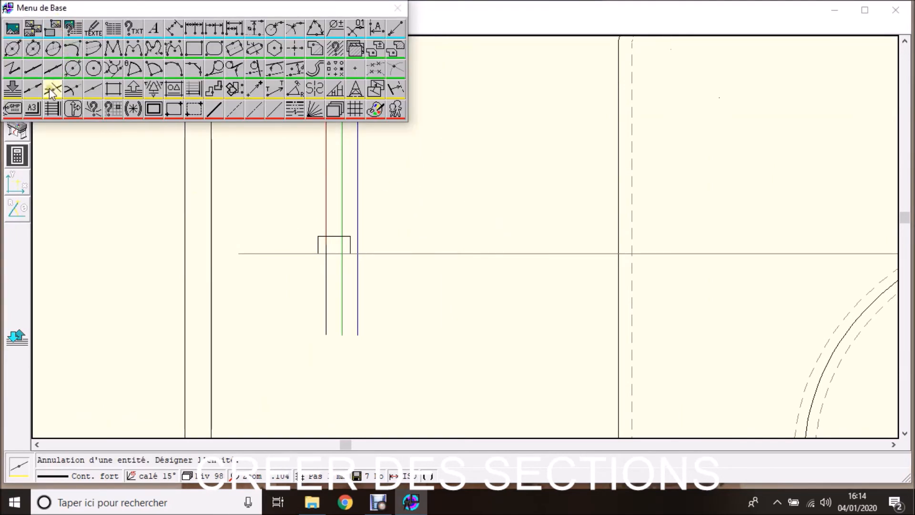
left_click(50, 90)
left_click(318, 246)
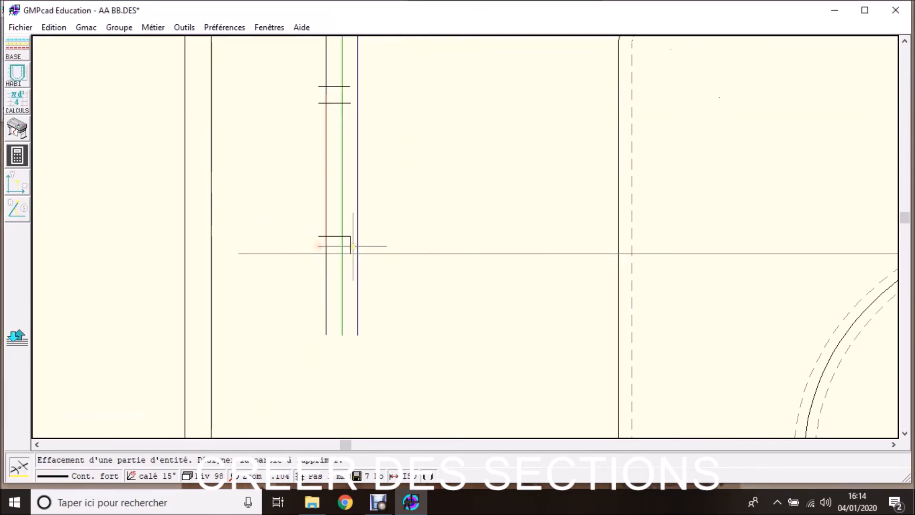
Step: Draw a horizontal segment with an X offset of 1.5 from the green line's crossing with the lowest projection line
scroll(346, 237, "down", 2)
scroll(465, 236, "up", 4)
scroll(465, 236, "down", 2)
scroll(465, 236, "up", 1)
key("Escape")
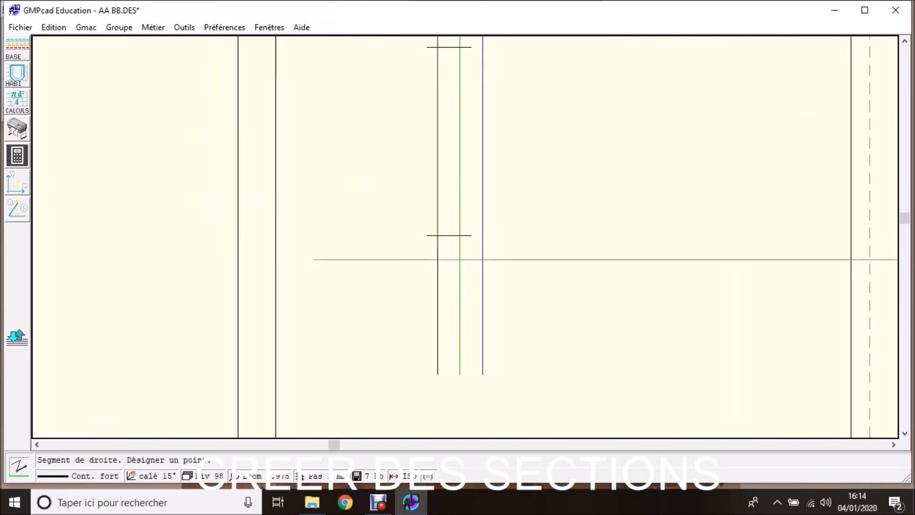
left_click(459, 260)
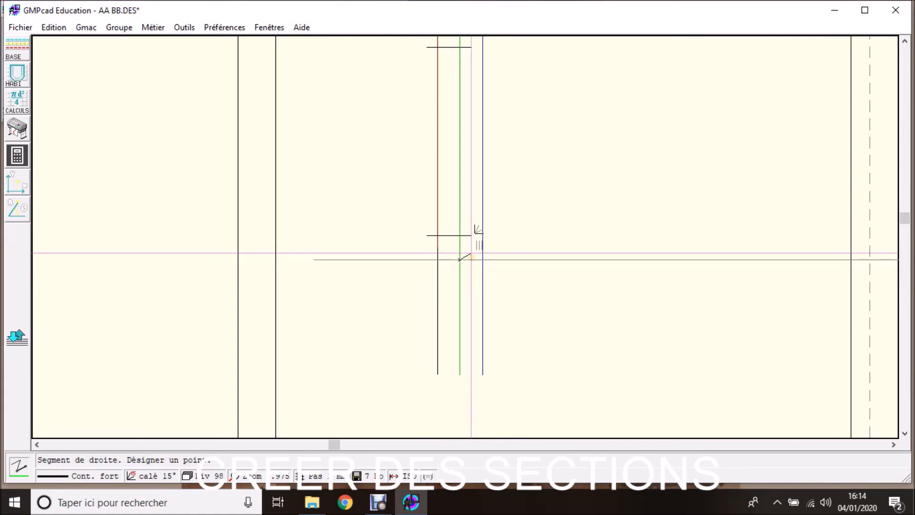
left_click(19, 186)
type("1")
key("Return")
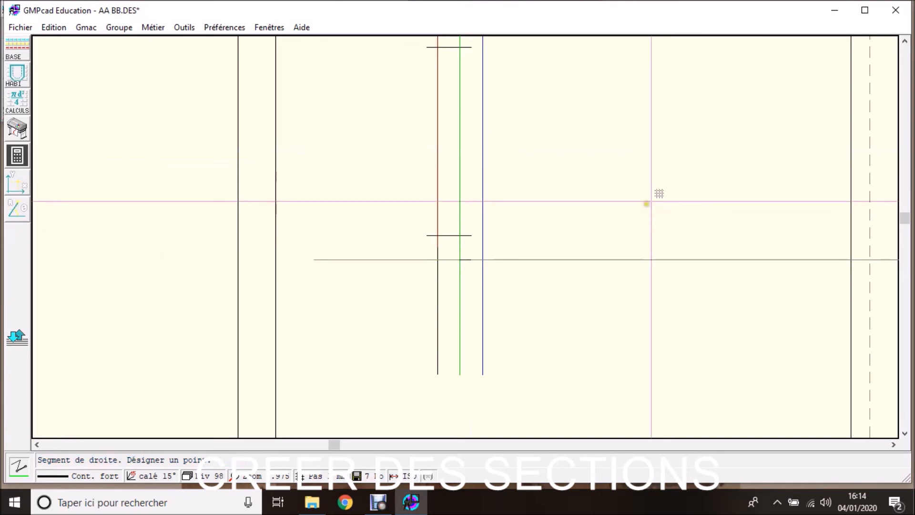
Step: Draw a horizontal segment with an X offset of -1.5 from the black line's crossing with the lowest projection line
left_click(437, 260)
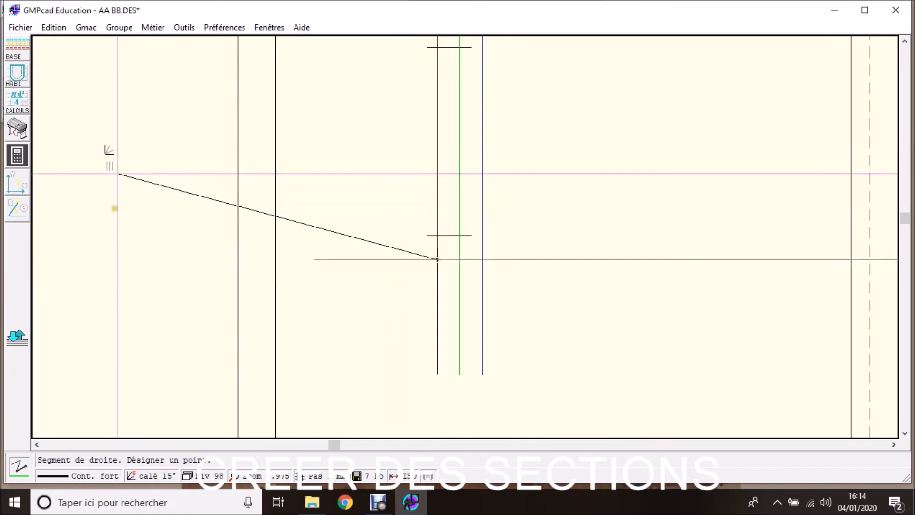
type("x")
type("-1.5")
key("Return")
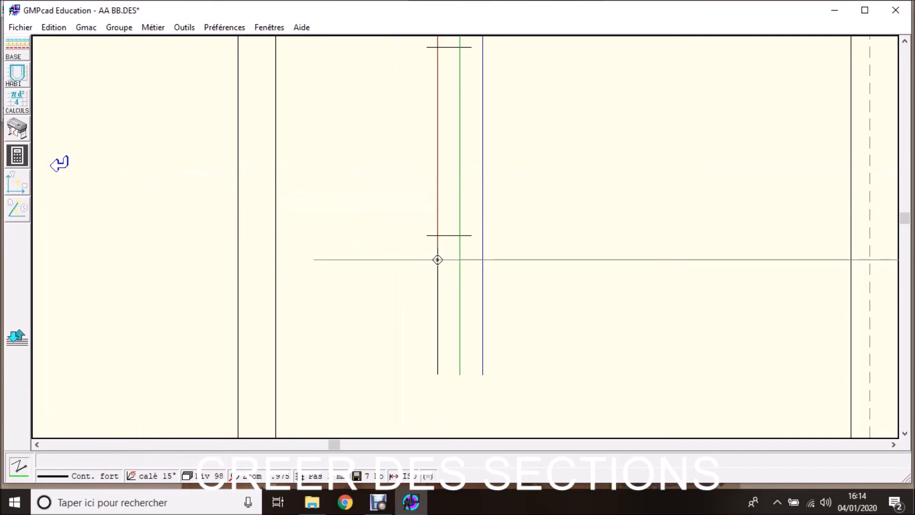
Step: Draw a segment joining the green and black lines' crossings with the lowest projection line
key("Escape")
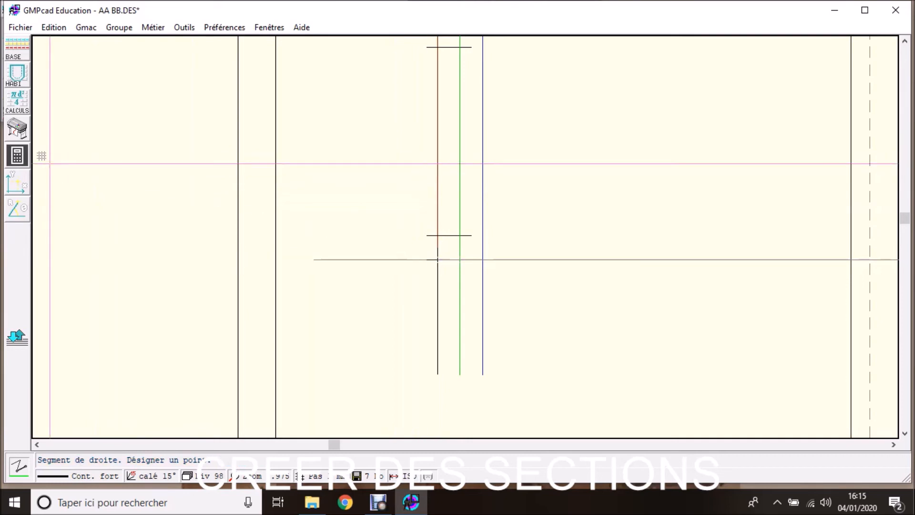
scroll(376, 297, "down", 1)
scroll(462, 236, "up", 1)
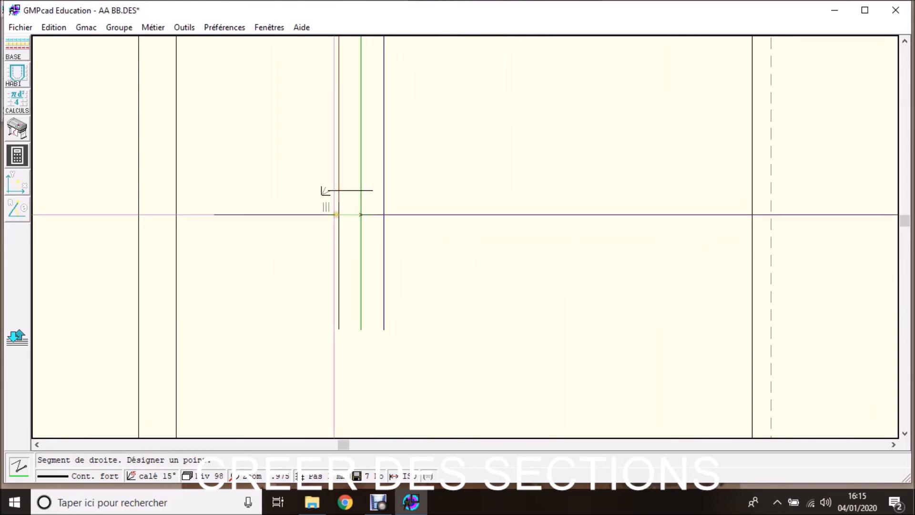
left_click(338, 215)
right_click(353, 240)
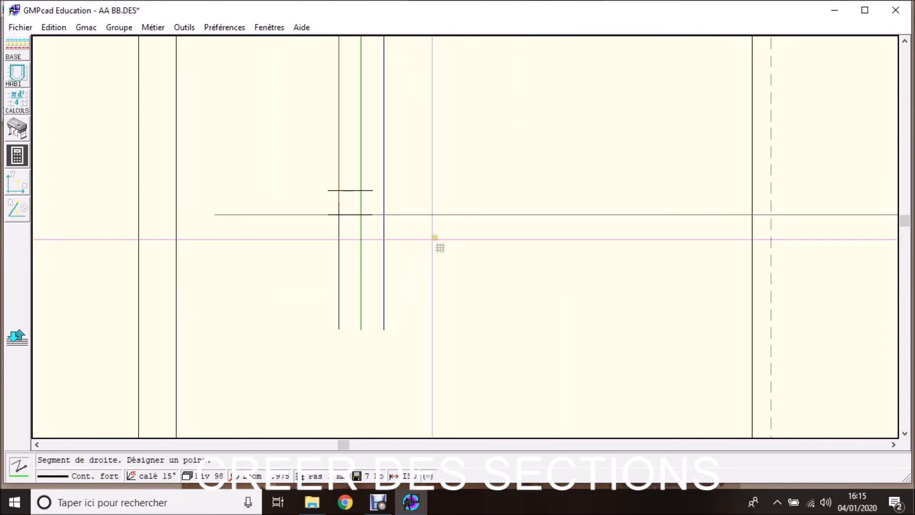
Step: Delete the lowest projection line running through the fourth stitch mark
left_click(18, 50)
left_click(92, 93)
left_click(245, 214)
scroll(465, 241, "down", 3)
scroll(453, 194, "up", 2)
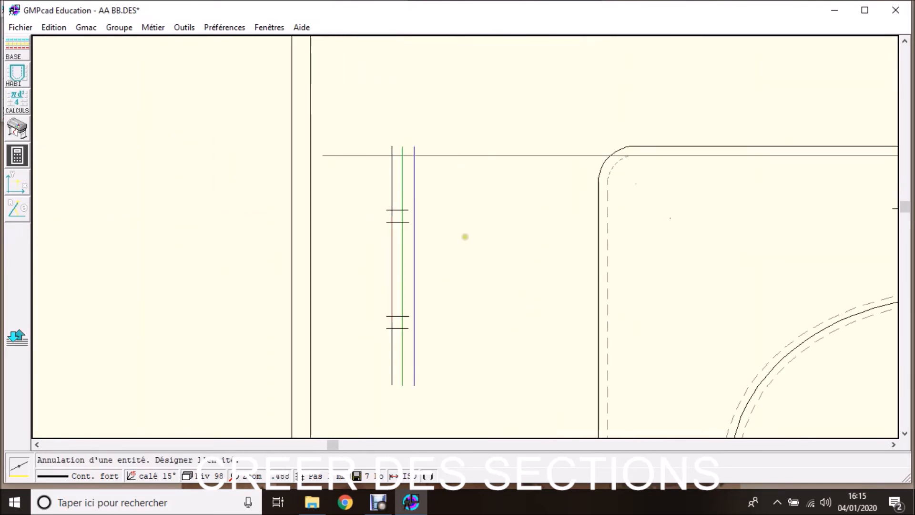
Step: Measure how far the lower end stitch mark of section A-A extends beyond its blue line
scroll(465, 236, "down", 1)
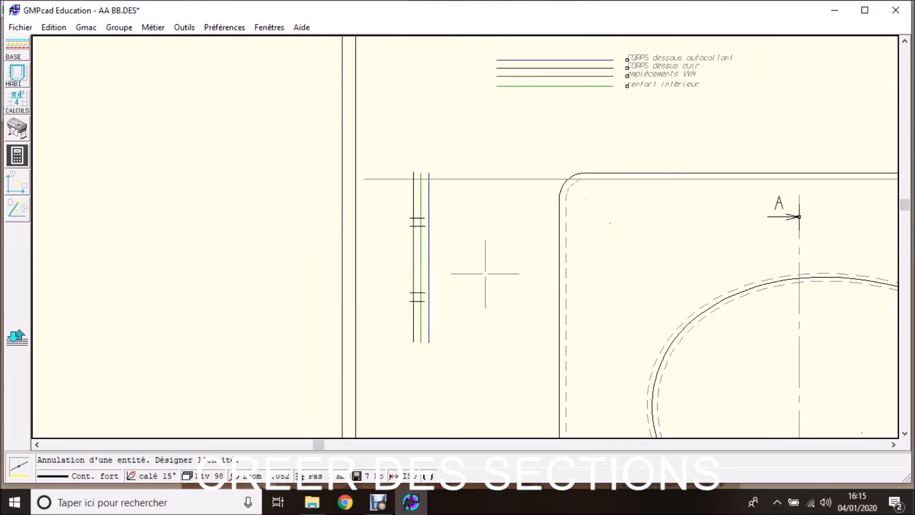
scroll(473, 249, "down", 3)
scroll(482, 245, "up", 3)
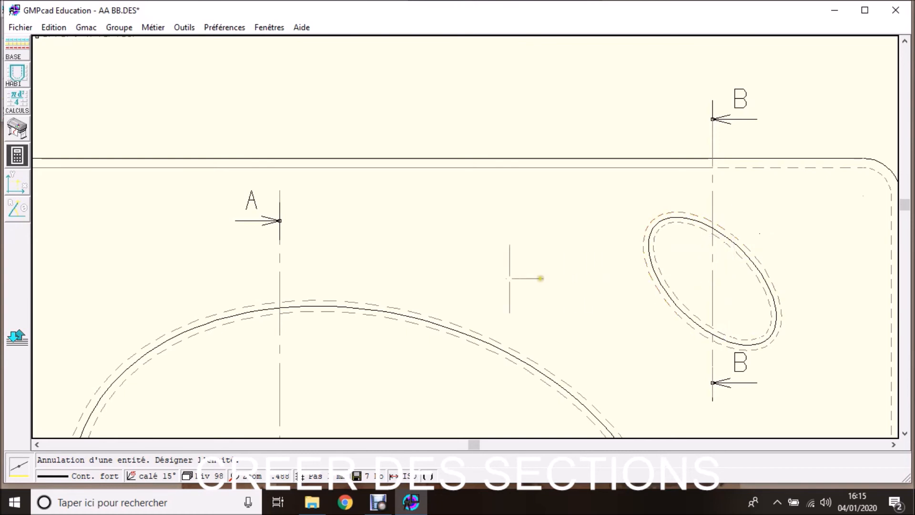
scroll(160, 268, "down", 1)
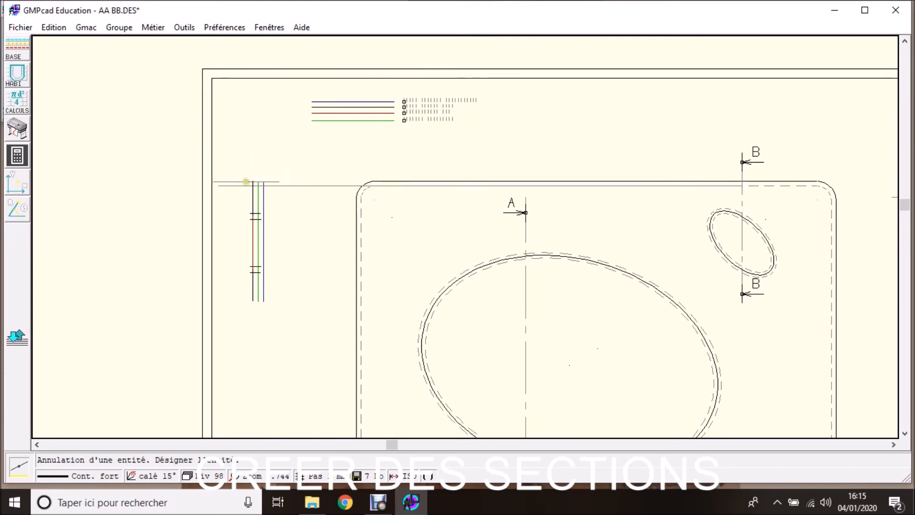
scroll(837, 262, "down", 1)
scroll(465, 237, "up", 1)
scroll(465, 236, "up", 1)
scroll(465, 236, "down", 2)
scroll(457, 306, "up", 1)
scroll(465, 237, "up", 2)
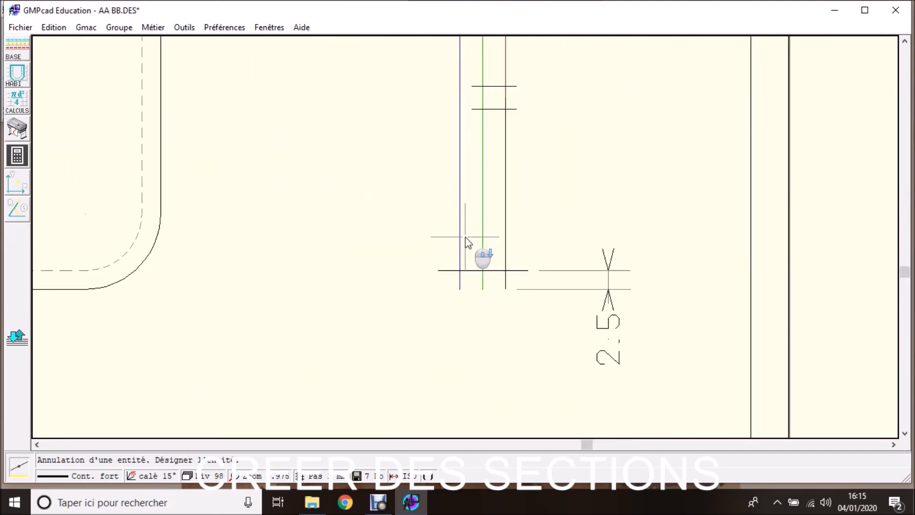
right_click(465, 236)
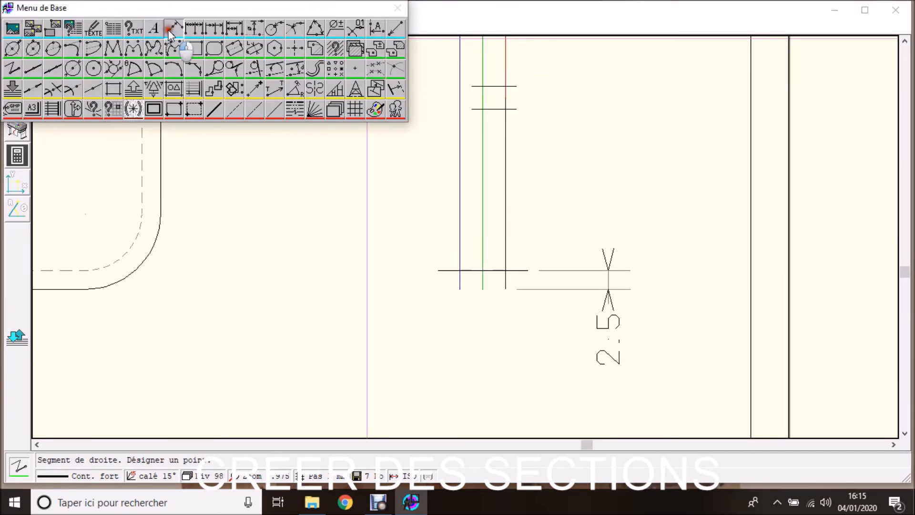
left_click(172, 32)
left_click(460, 223)
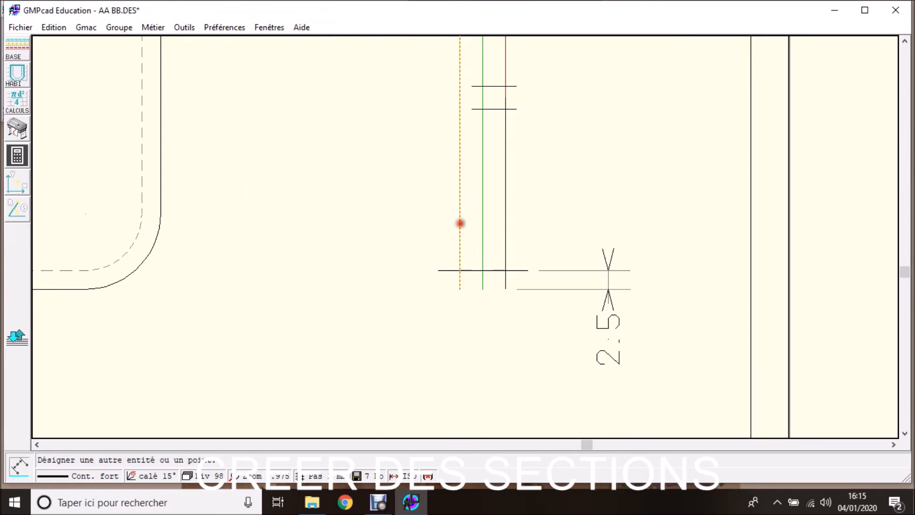
left_click(437, 269)
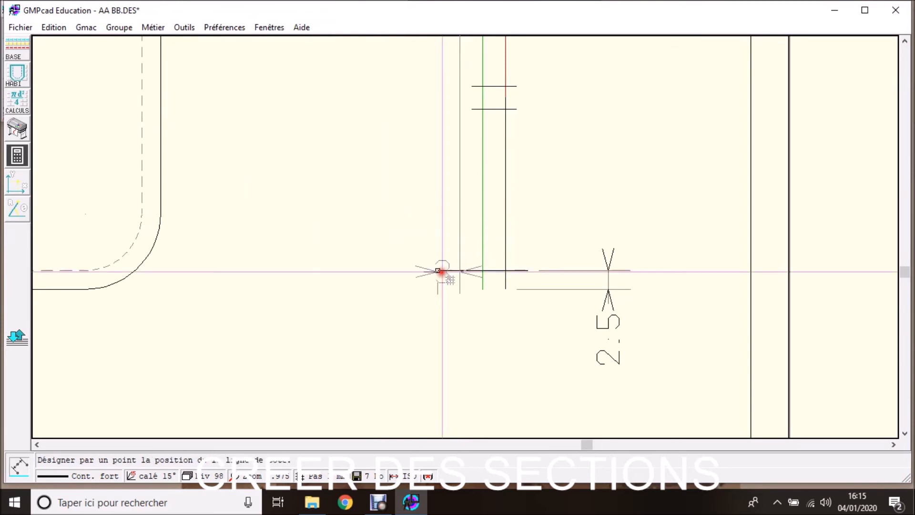
key("Escape")
Step: Draw a horizontal segment with an X offset of 3 from the blue line's crossing with the uppermost projection line in section B-B
scroll(191, 222, "down", 7)
scroll(383, 210, "up", 5)
scroll(497, 179, "up", 2)
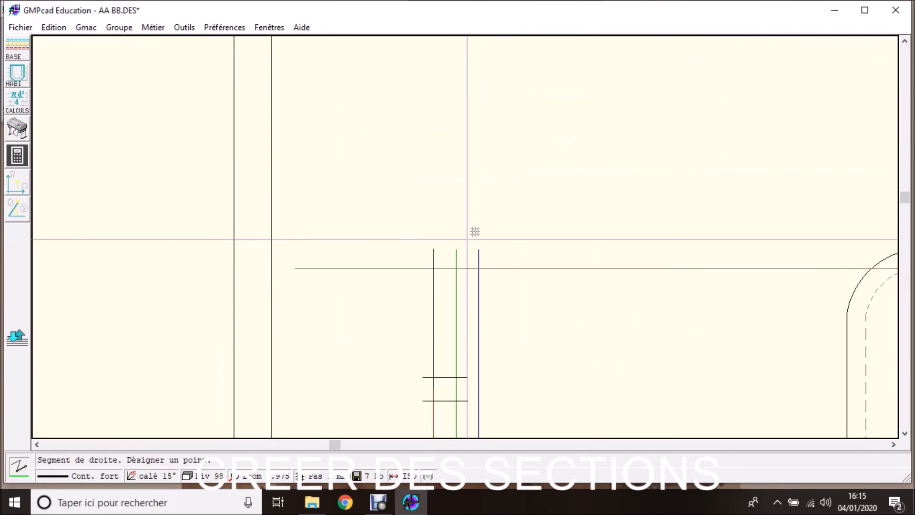
left_click(479, 268)
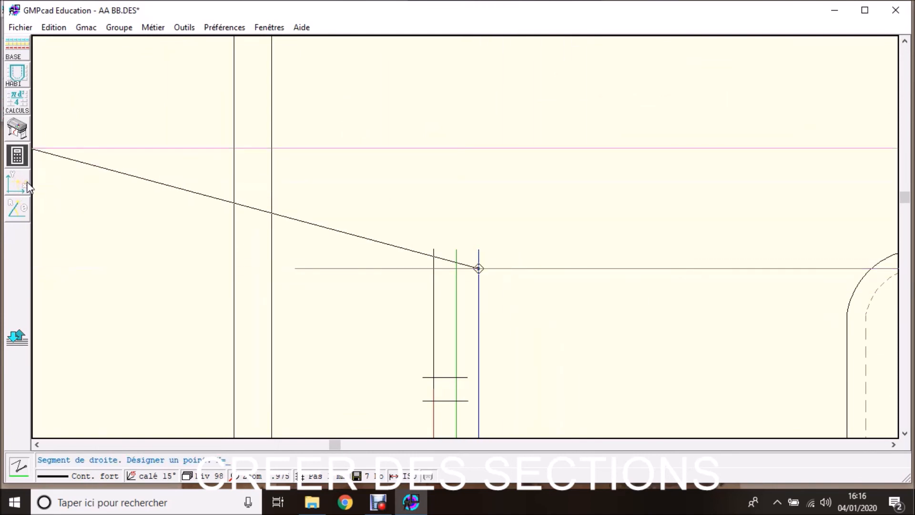
type("3")
key("Return")
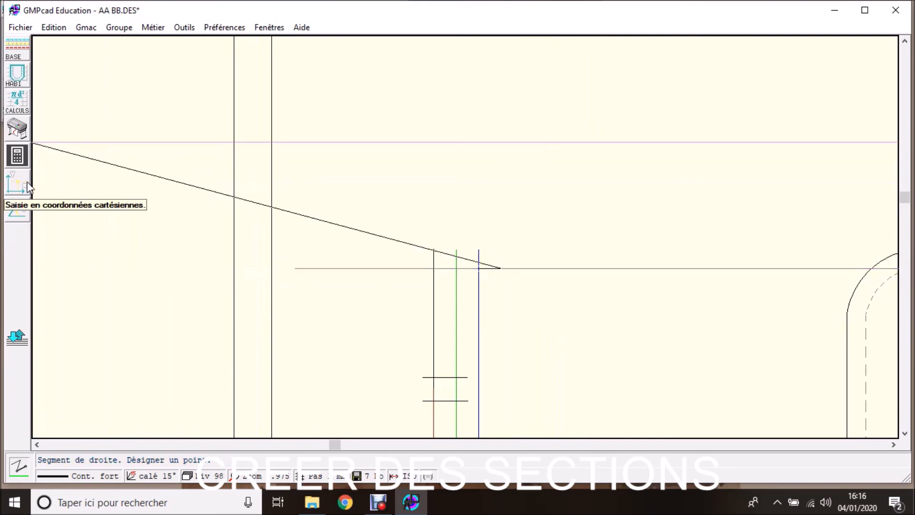
Step: Draw a segment with an X offset of -3 from the black line's crossing with that projection line and join the black and blue crossings
left_click(433, 268)
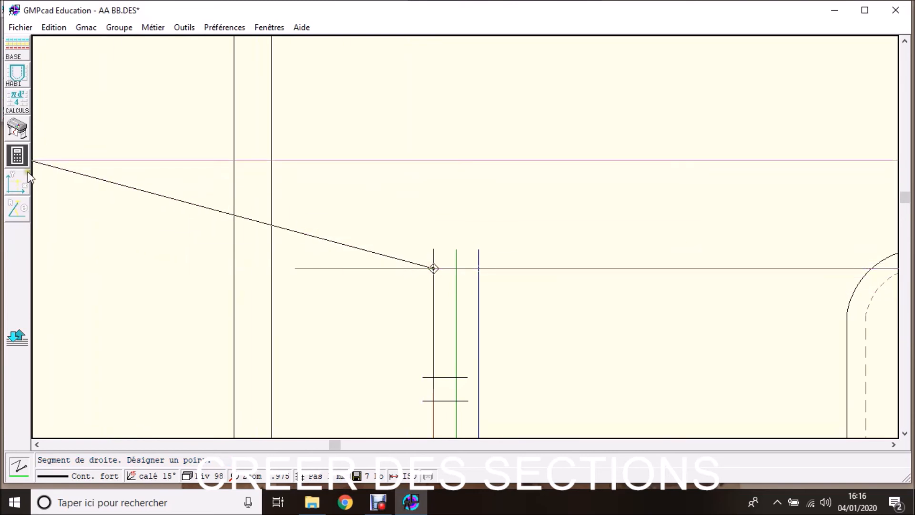
type("-3")
key("Return")
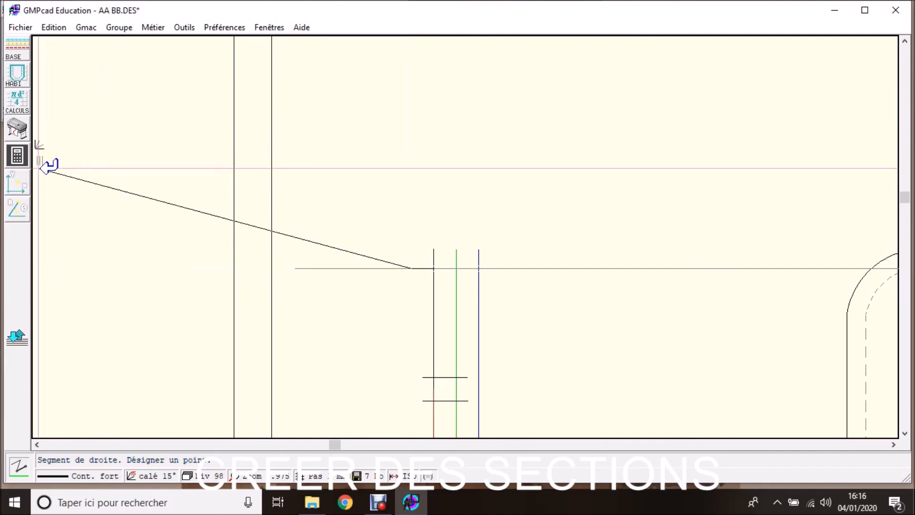
key("Escape")
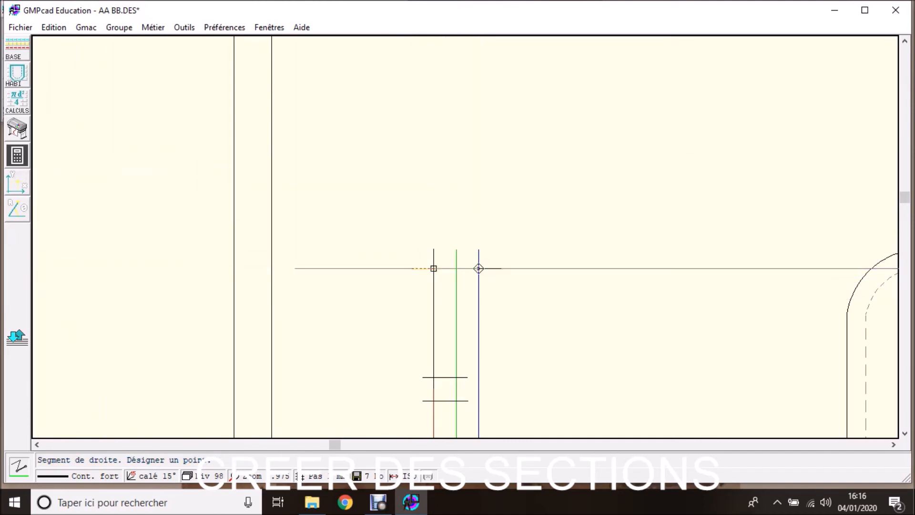
scroll(510, 327, "down", 2)
scroll(572, 388, "up", 2)
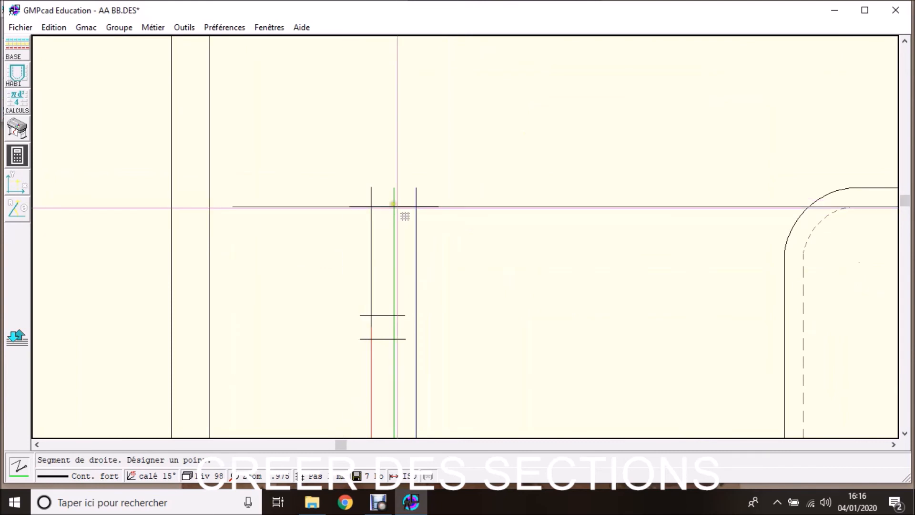
Step: Delete the remaining projection line through the uppermost stitch mark of section B-B
left_click(17, 46)
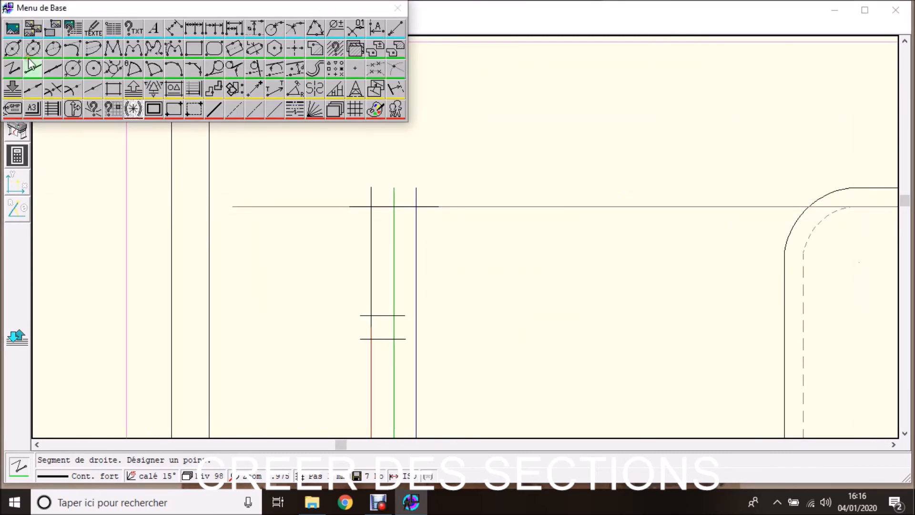
left_click(133, 110)
left_click(94, 91)
left_click(249, 207)
scroll(491, 257, "up", 1)
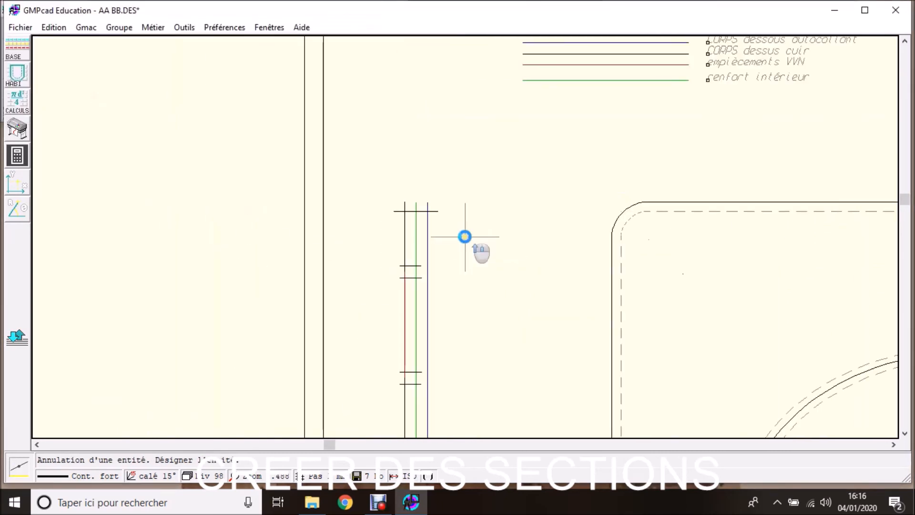
Step: Set the line type to Lim. coupe for the cut end of section B-B
scroll(481, 267, "down", 1)
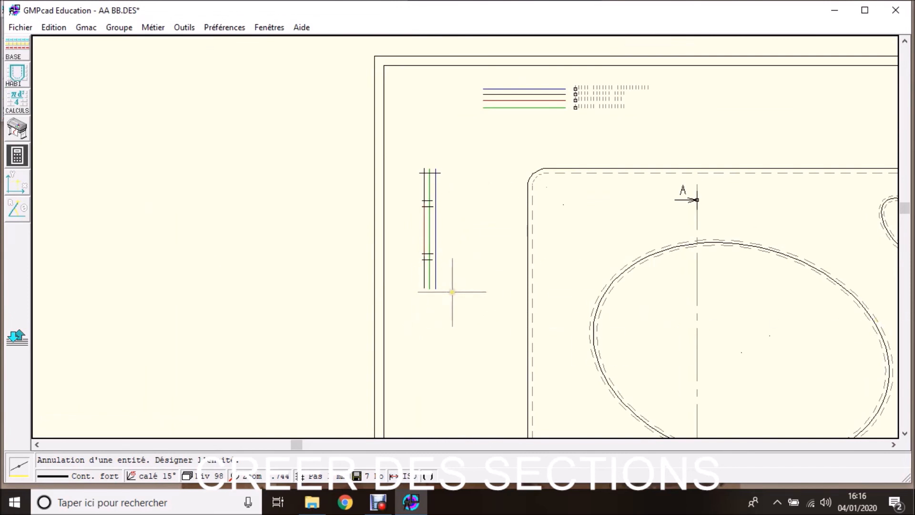
scroll(837, 323, "down", 1)
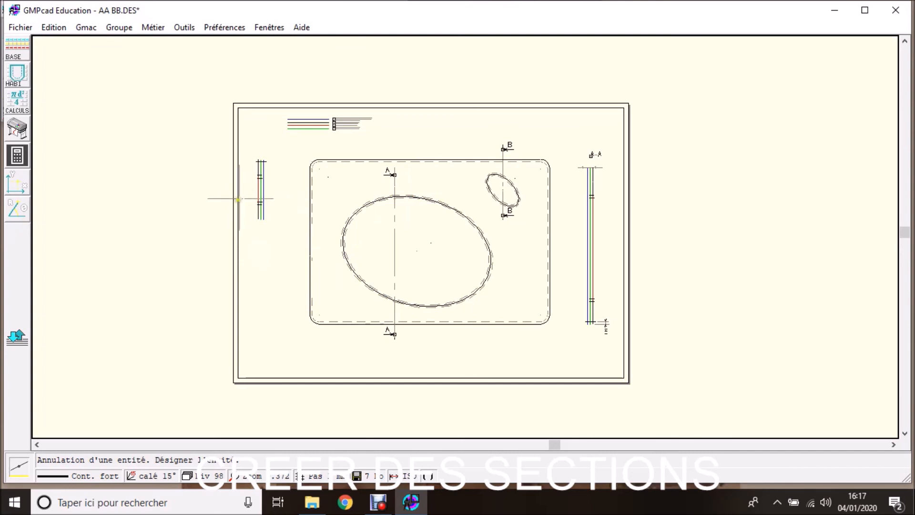
scroll(465, 237, "up", 2)
scroll(465, 237, "down", 5)
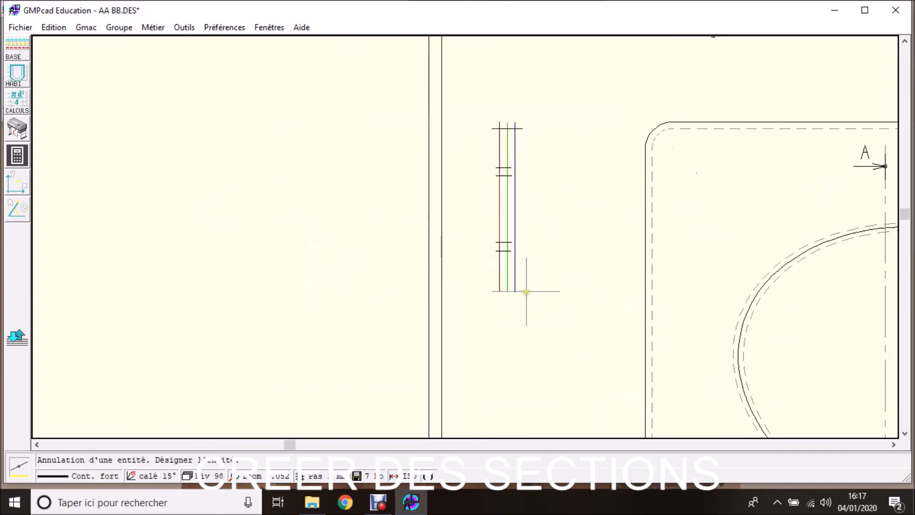
scroll(465, 237, "down", 1)
left_click(349, 1)
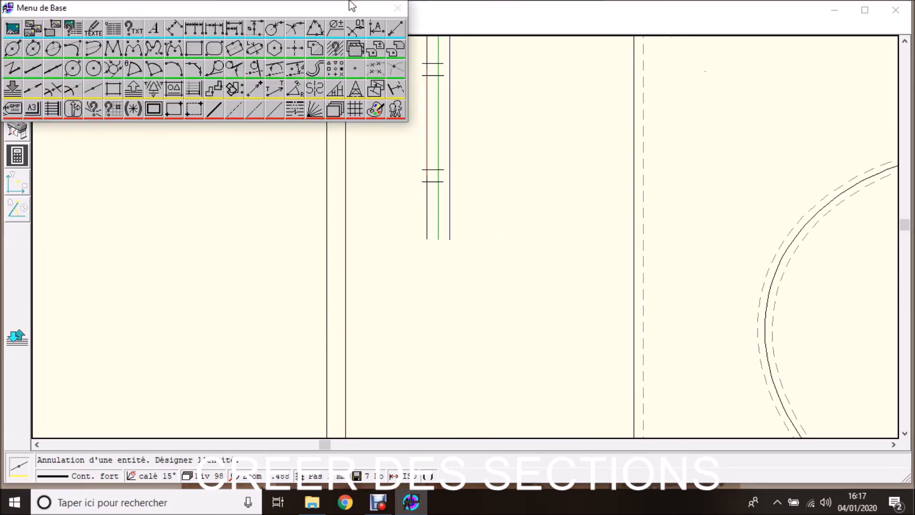
left_click(296, 109)
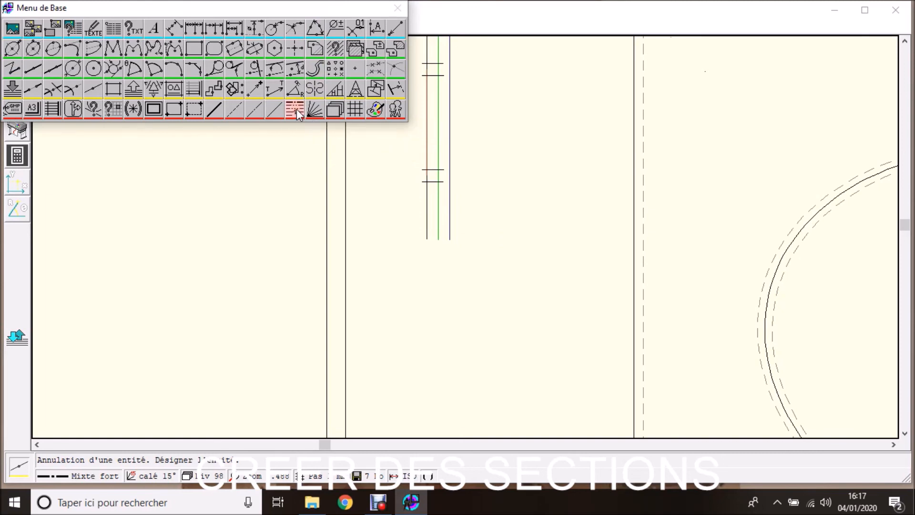
left_click(188, 255)
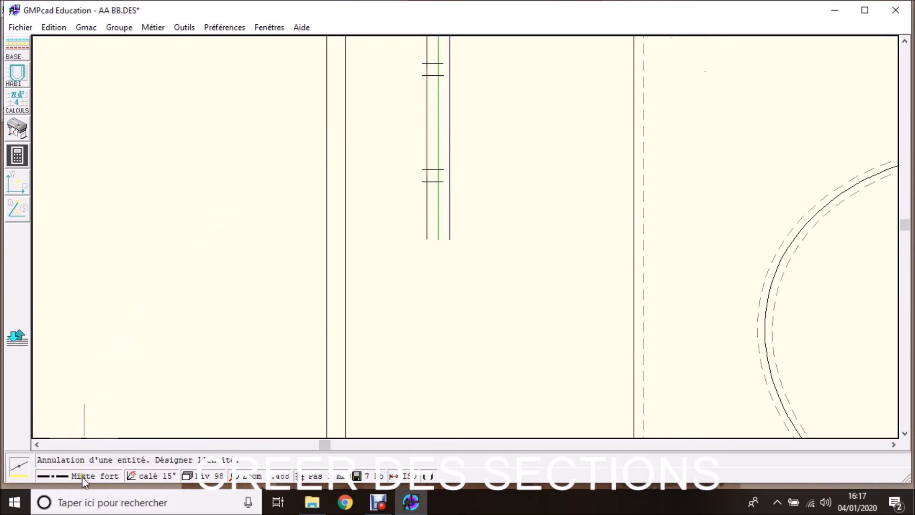
left_click(293, 1)
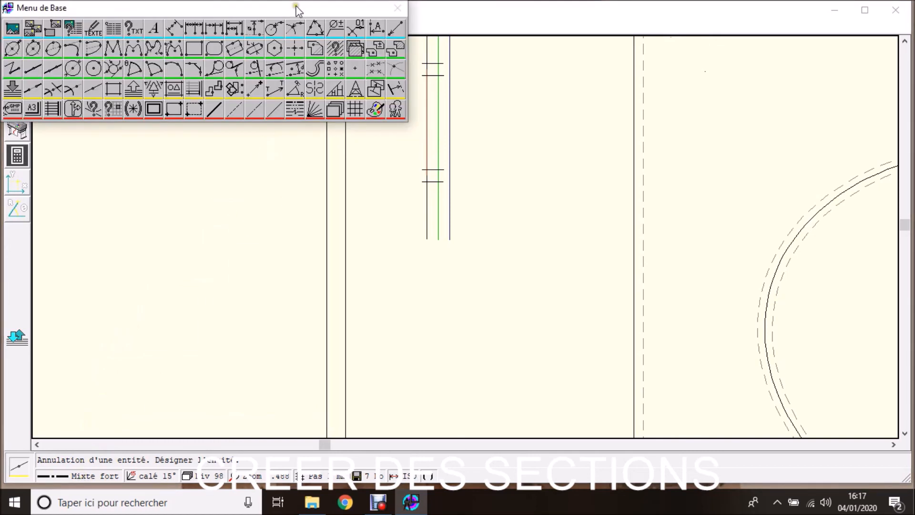
left_click(294, 109)
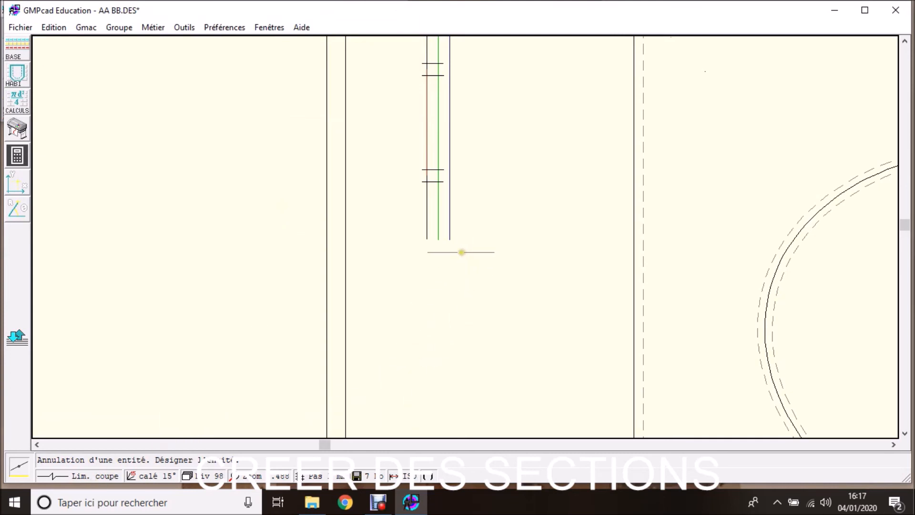
Step: Draw a horizontal cut-limit line across the lower ends of section B-B's three lines, extending past the blue and black lines
key("s")
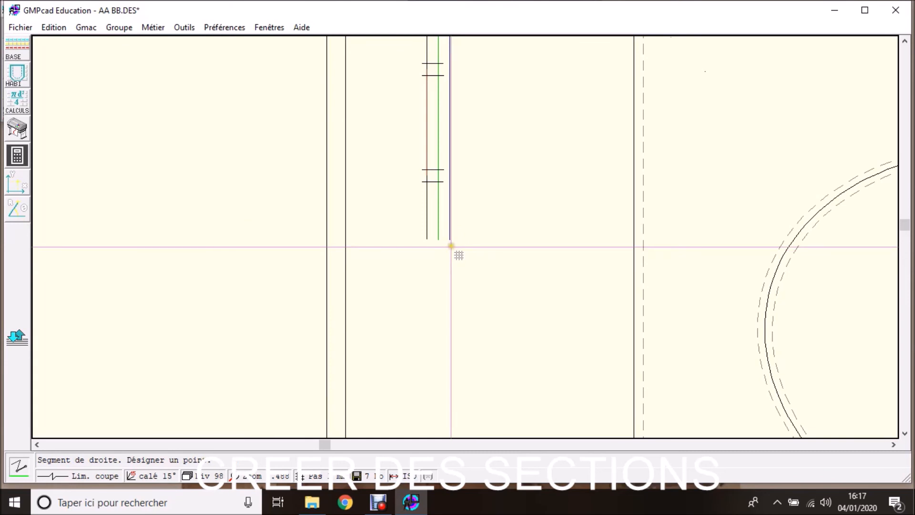
left_click(450, 239)
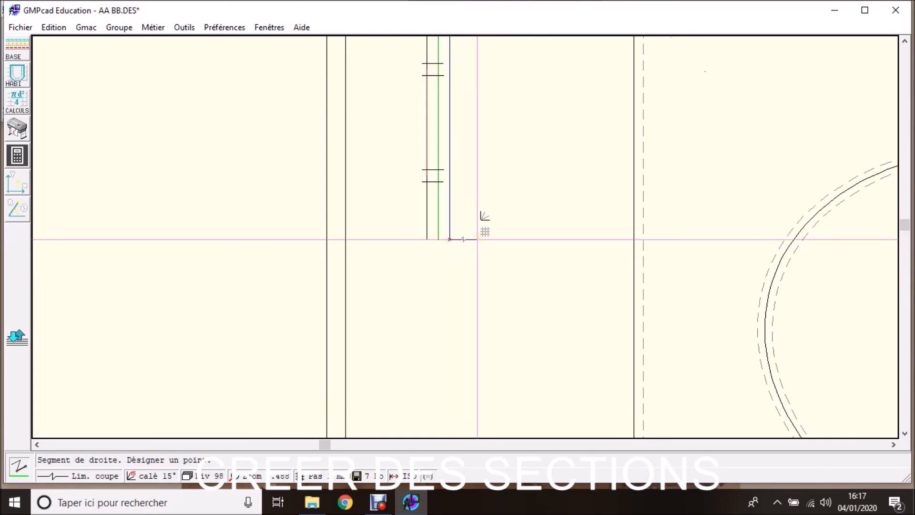
left_click(477, 239)
right_click(522, 314)
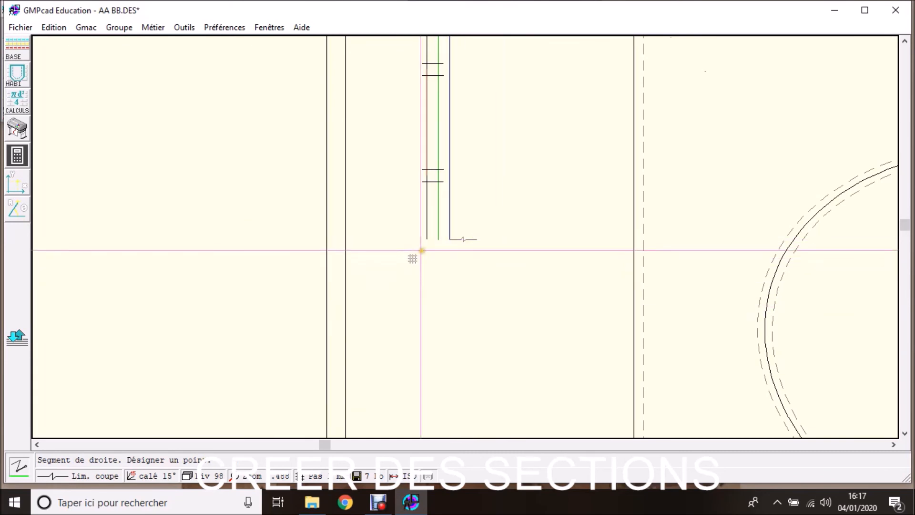
left_click(450, 239)
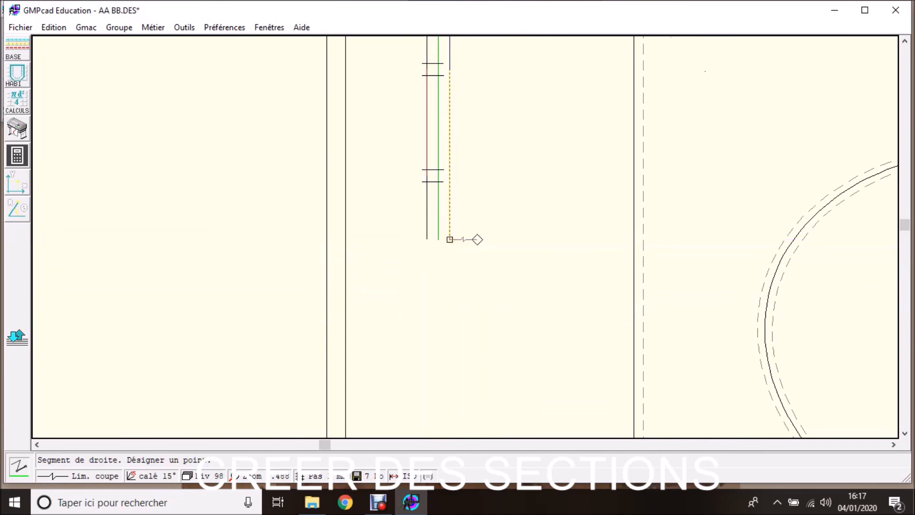
left_click(410, 239)
right_click(436, 301)
scroll(450, 291, "down", 1)
scroll(462, 238, "down", 1)
scroll(464, 235, "up", 4)
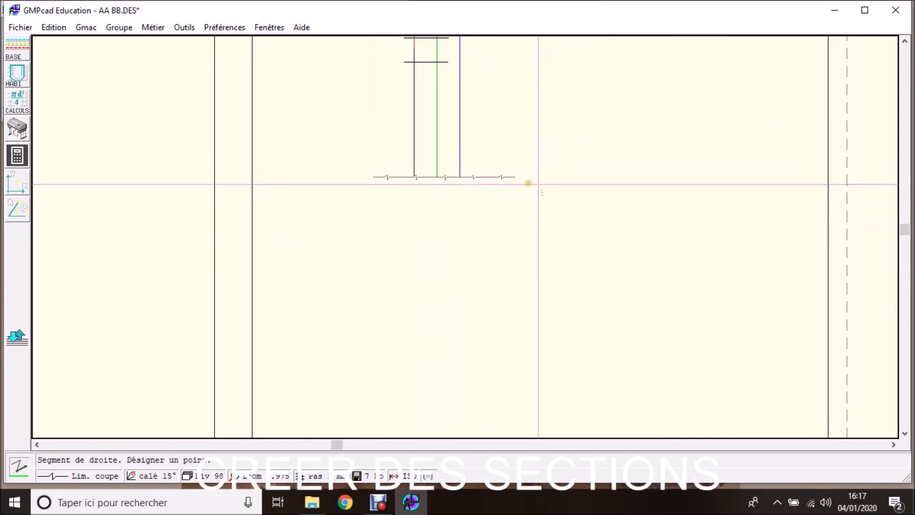
scroll(466, 241, "down", 2)
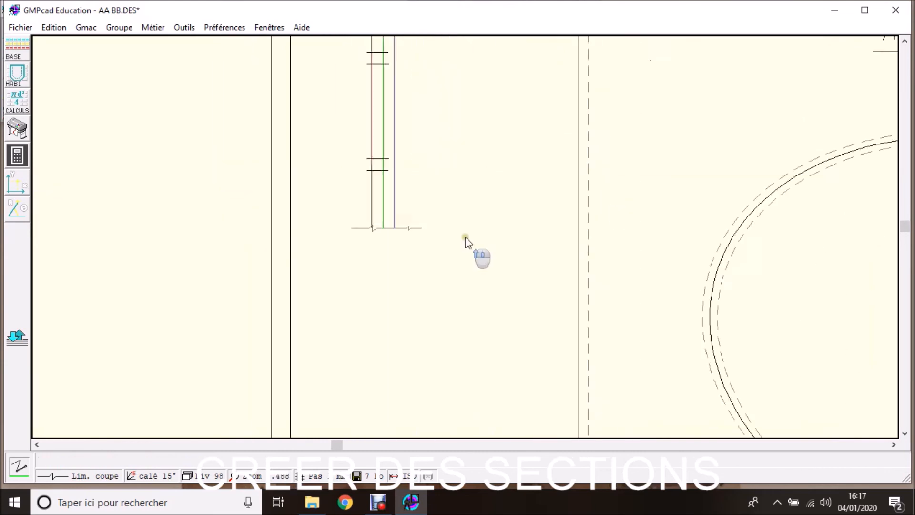
scroll(503, 213, "down", 2)
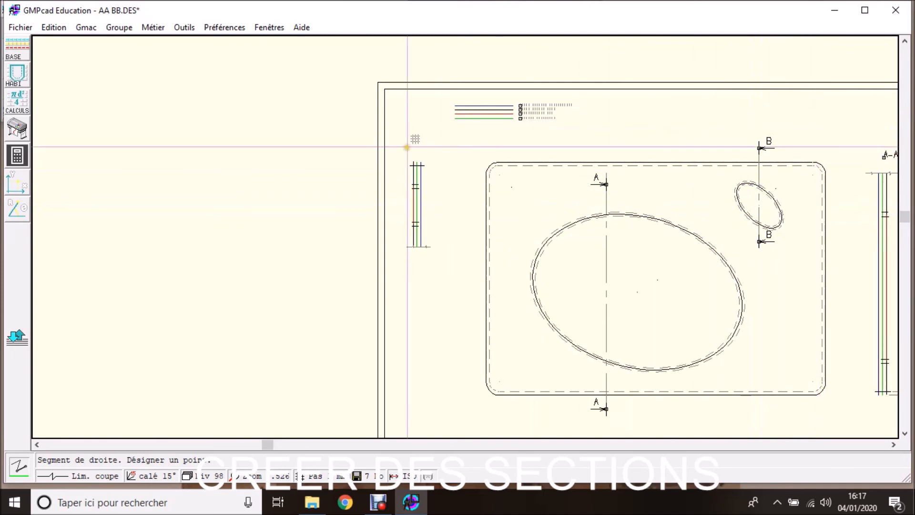
Step: Add the title text "B-B" just above section B-B's three lines, using the bold Gmpcad font at 5 mm height
mouse_move(47, 1)
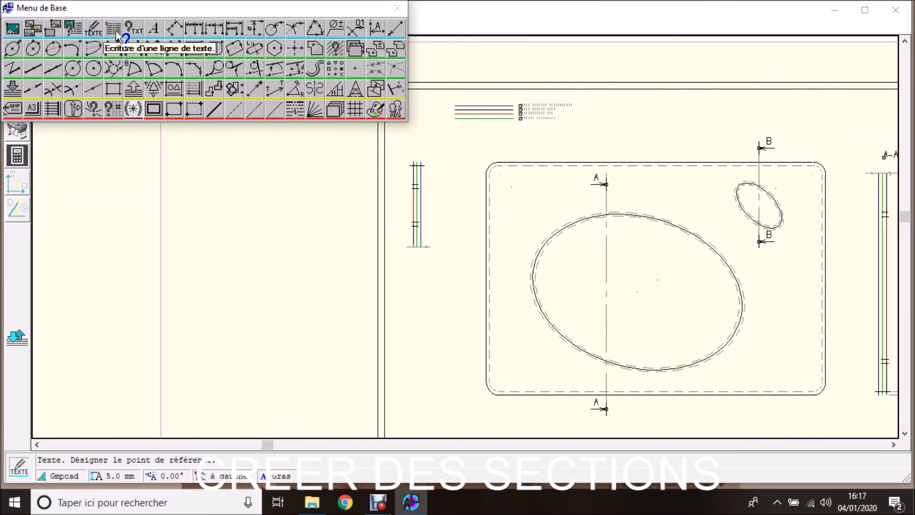
left_click(153, 28)
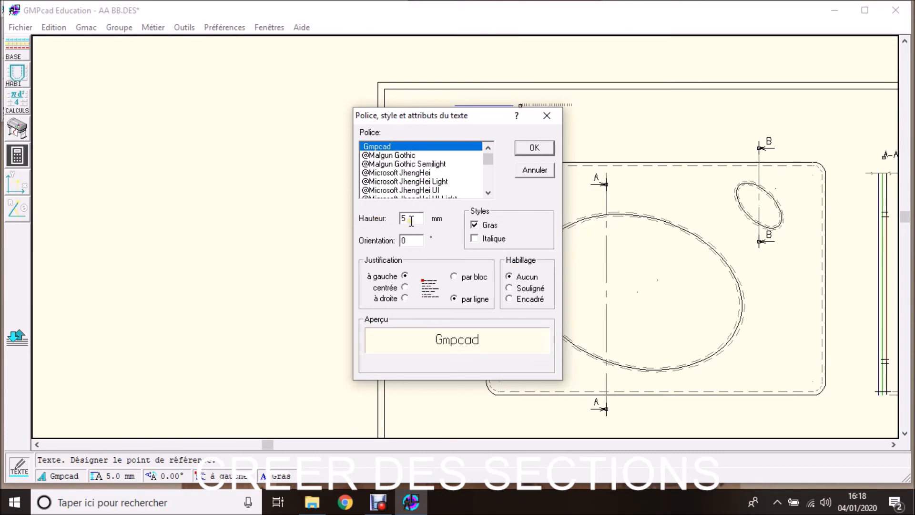
left_click(534, 148)
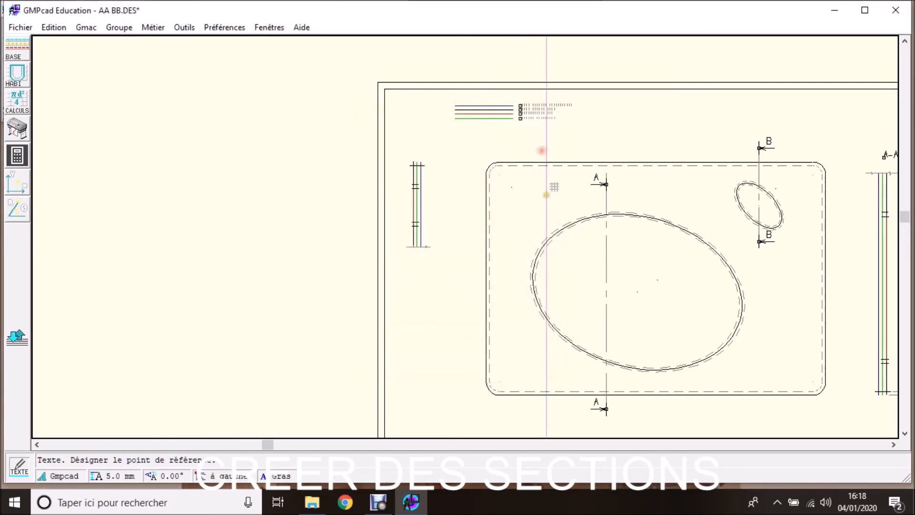
left_click(417, 155)
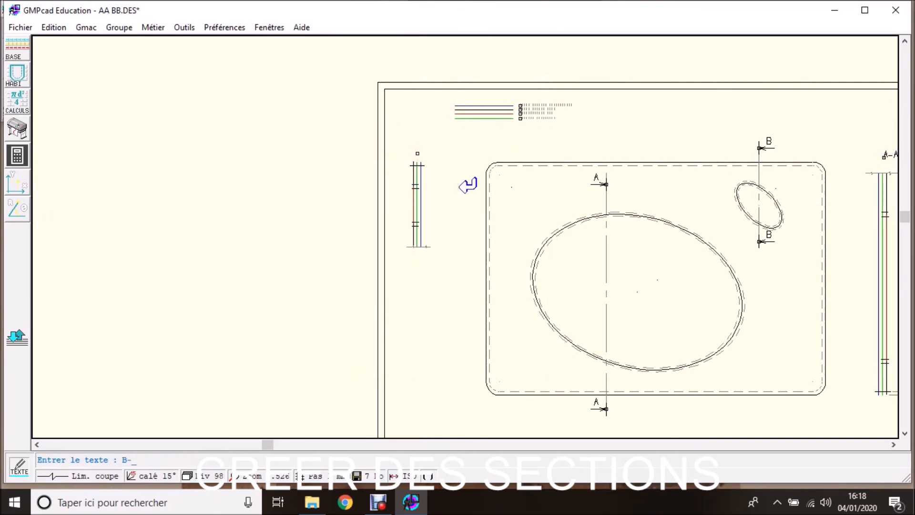
key("Return")
scroll(468, 215, "down", 2)
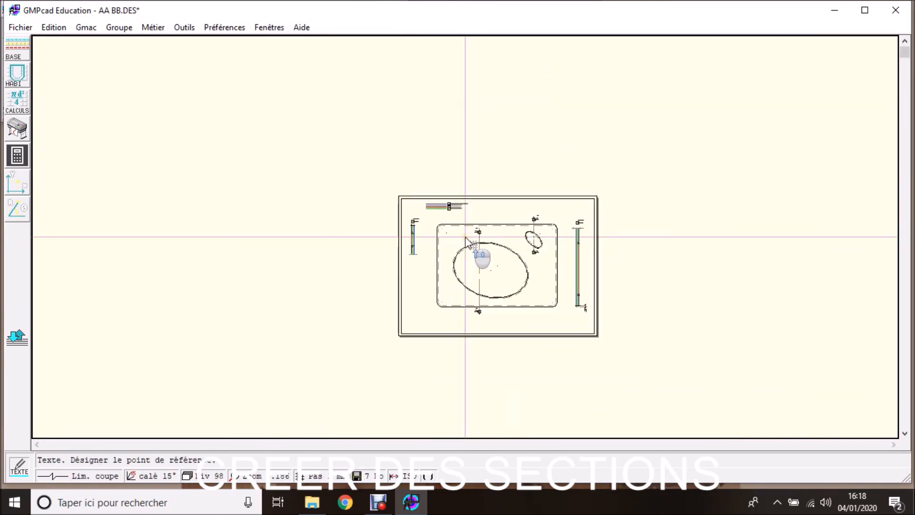
scroll(466, 238, "up", 1)
scroll(465, 236, "up", 2)
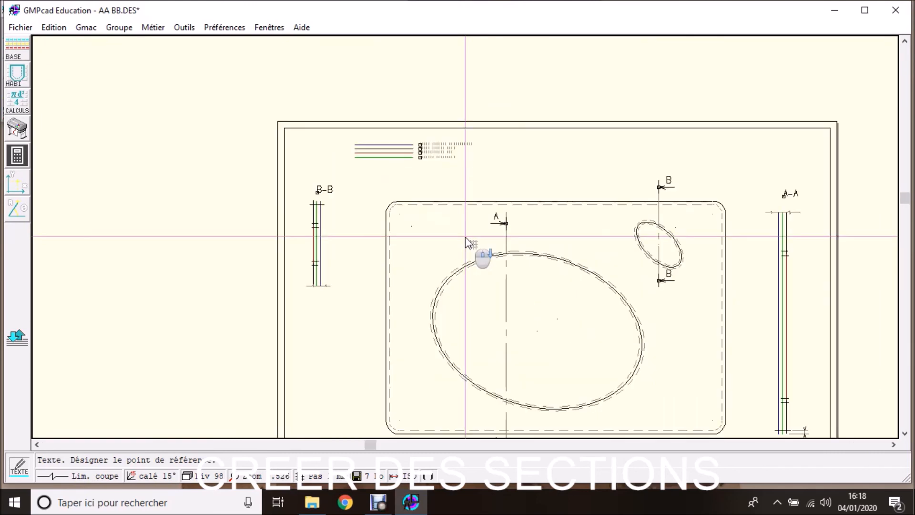
scroll(465, 236, "down", 2)
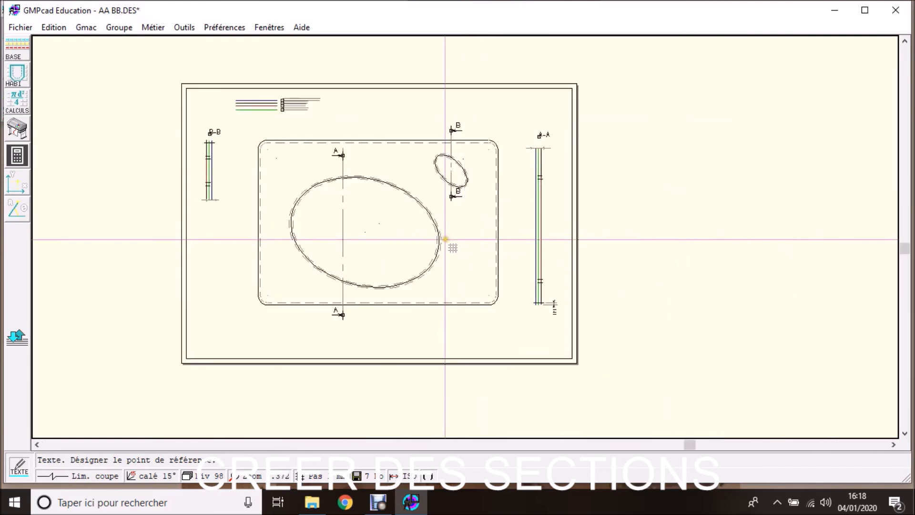